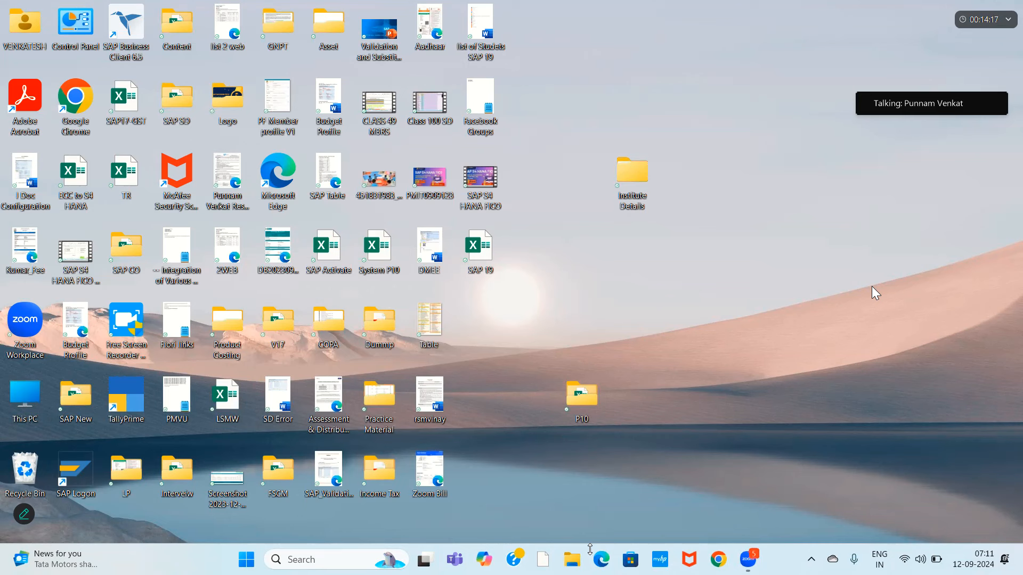
# - Open Edge from the taskbar and run a Bing web search for 'apply log'
pyautogui.click(602, 560)
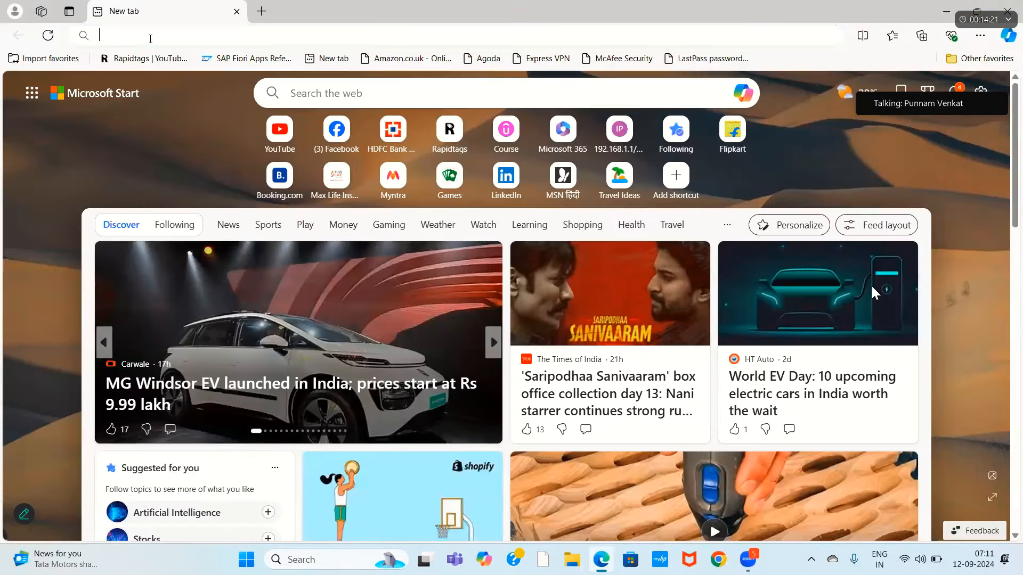
pyautogui.click(150, 39)
pyautogui.write('apple')
pyautogui.press('BackSpace')
pyautogui.write('y log')
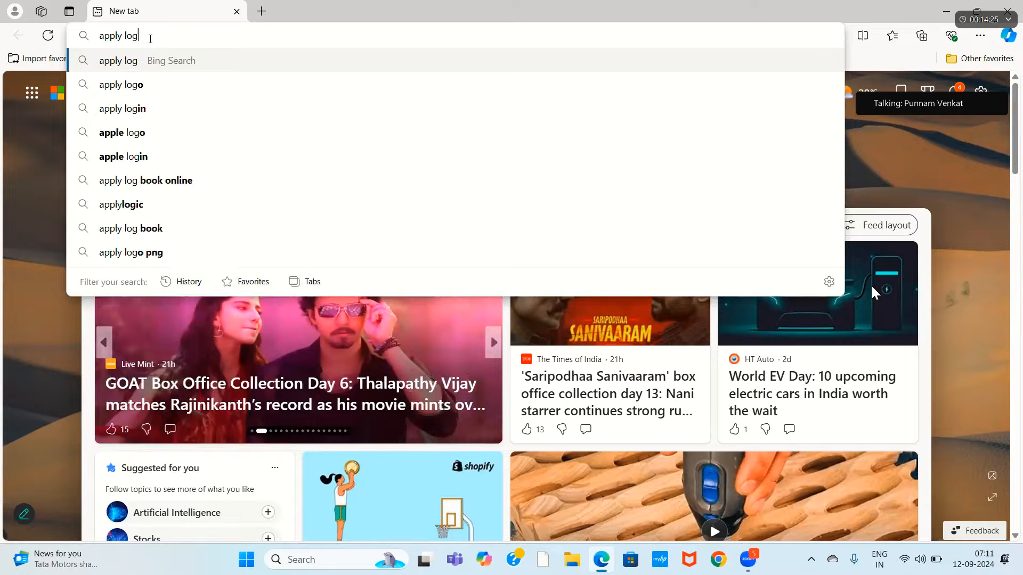
pyautogui.press('Return')
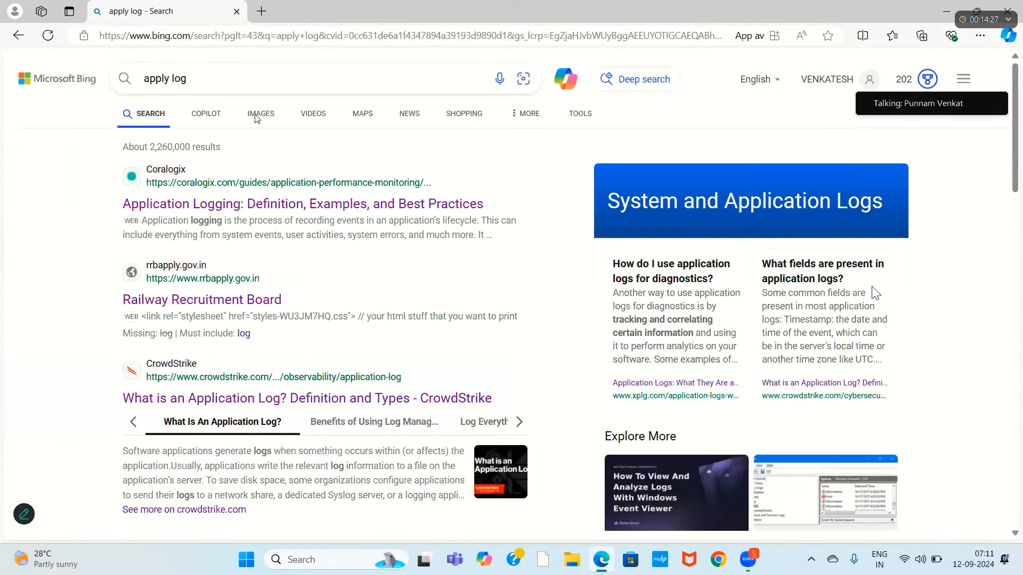
# - Switch to image results and change the search to 'iphone login', browsing the results
pyautogui.click(260, 113)
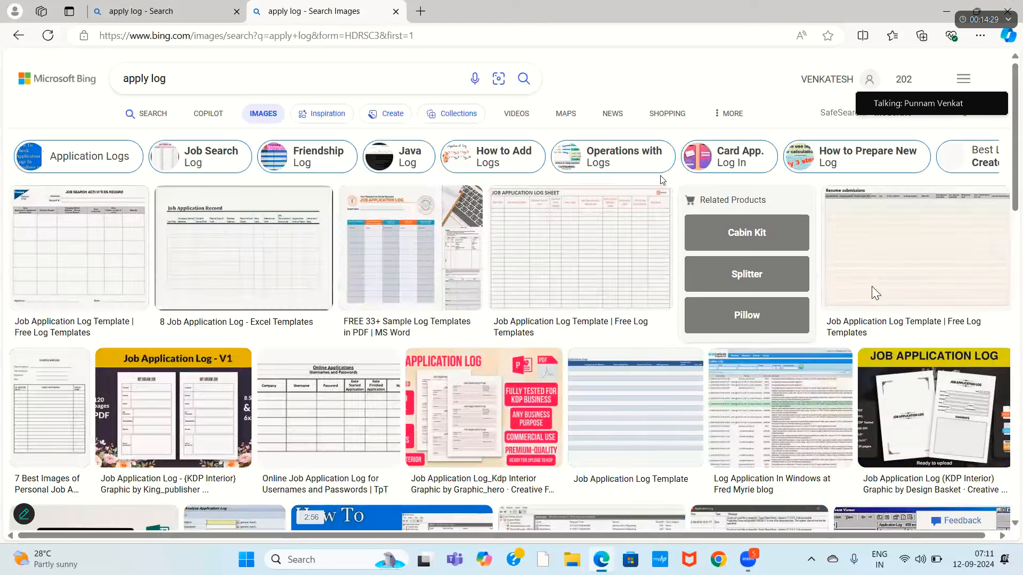
pyautogui.click(148, 79)
pyautogui.press('BackSpace')
pyautogui.press('BackSpace')
pyautogui.press('BackSpace')
pyautogui.press('BackSpace')
pyautogui.press('BackSpace')
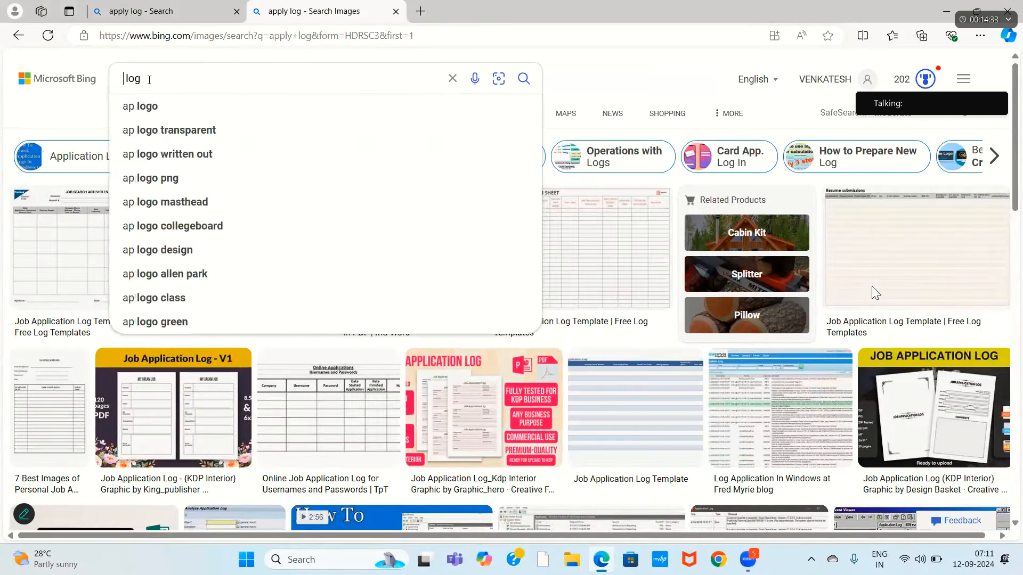
pyautogui.write('o')
pyautogui.press('BackSpace')
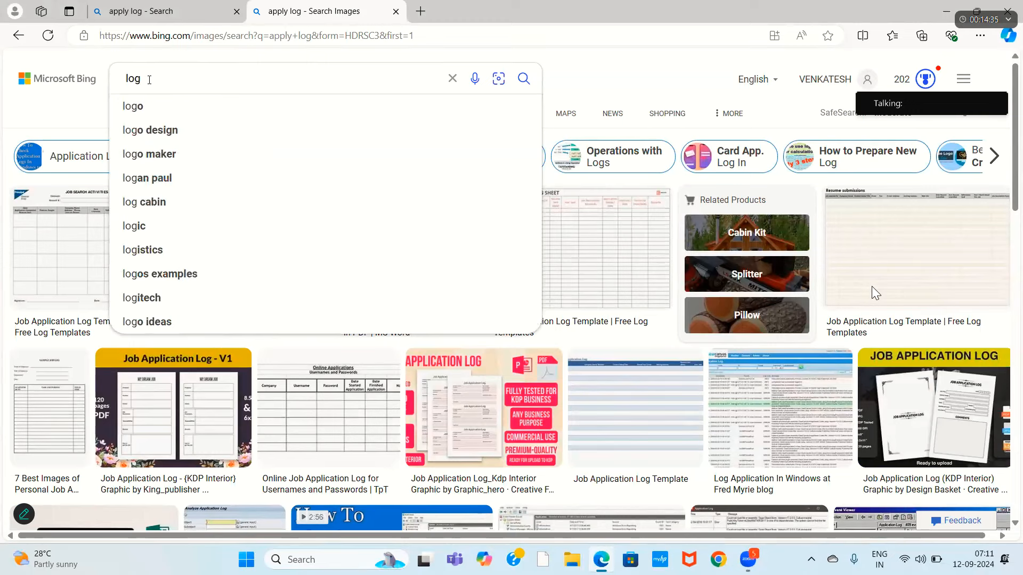
pyautogui.press('Num_Lock')
pyautogui.write('ihpne')
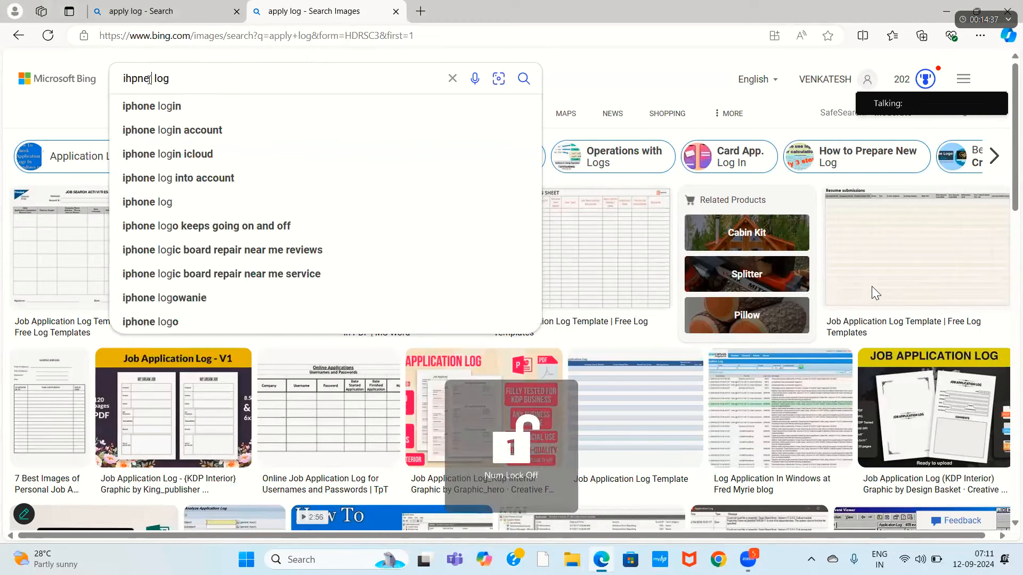
pyautogui.click(159, 105)
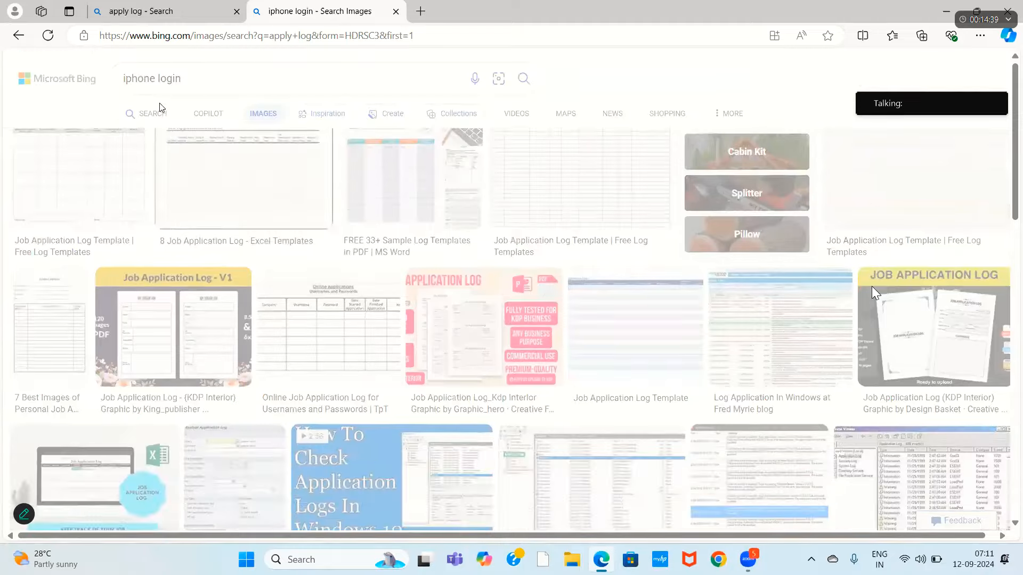
pyautogui.scroll(-4, 237, 271)
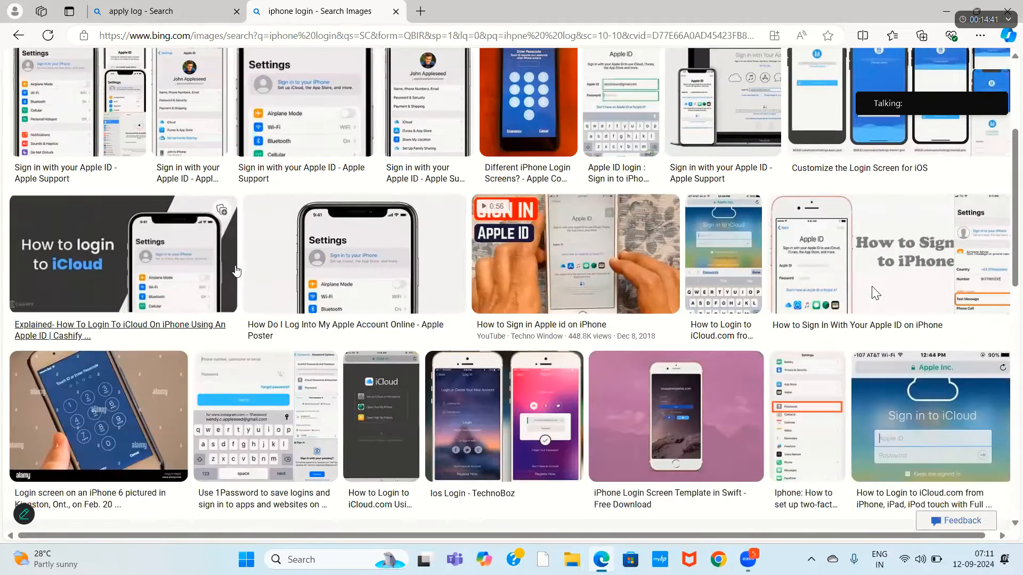
pyautogui.scroll(-2, 236, 271)
pyautogui.scroll(-5, 236, 272)
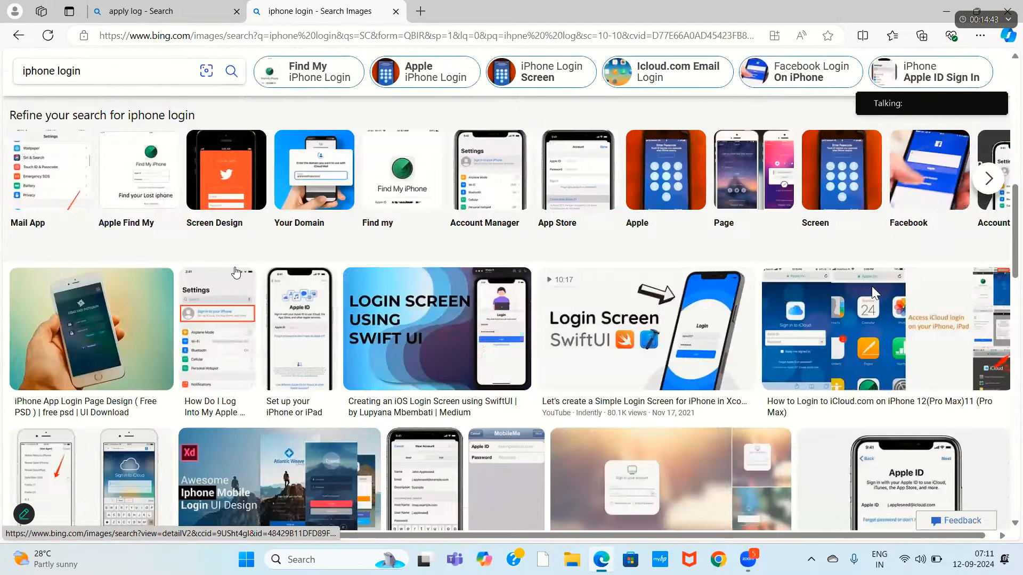
pyautogui.scroll(-20, 237, 273)
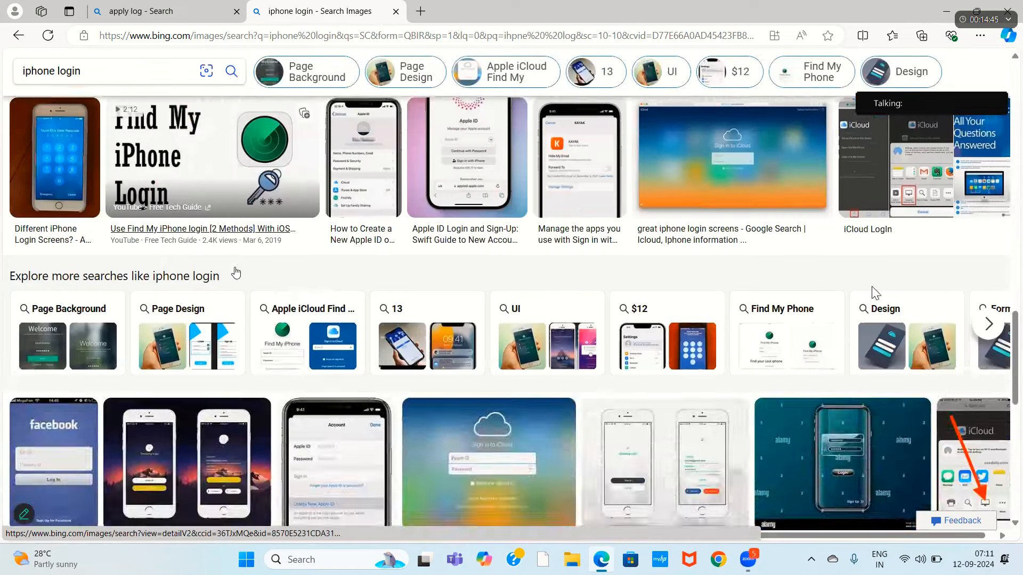
pyautogui.scroll(-10, 236, 272)
pyautogui.scroll(6, 235, 272)
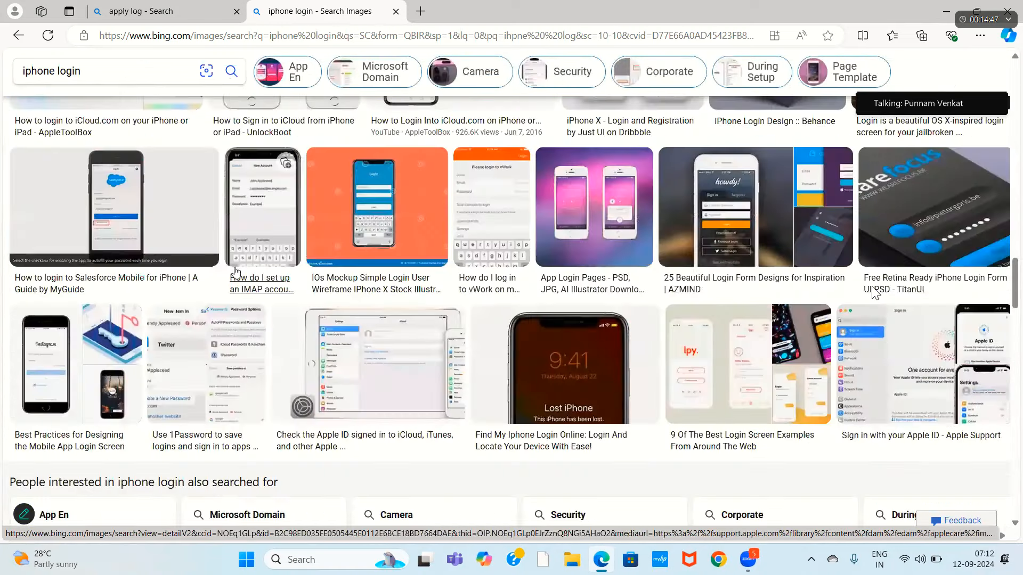
pyautogui.scroll(15, 213, 265)
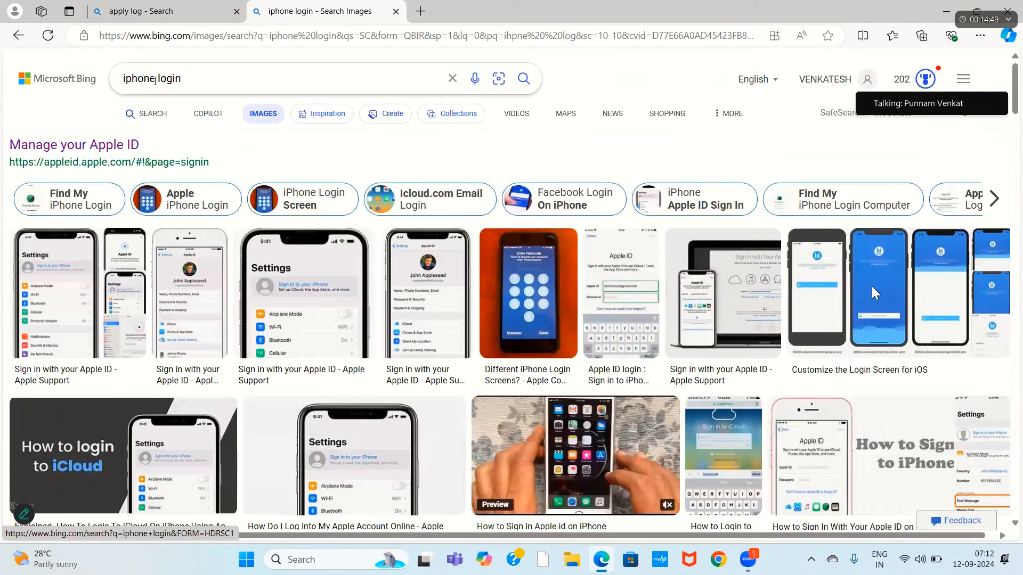
# - Search images for 'apple login' and enlarge the Backendless Login with Apple picture
pyautogui.click(155, 80)
pyautogui.press('BackSpace')
pyautogui.press('BackSpace')
pyautogui.press('BackSpace')
pyautogui.press('BackSpace')
pyautogui.press('BackSpace')
pyautogui.press('BackSpace')
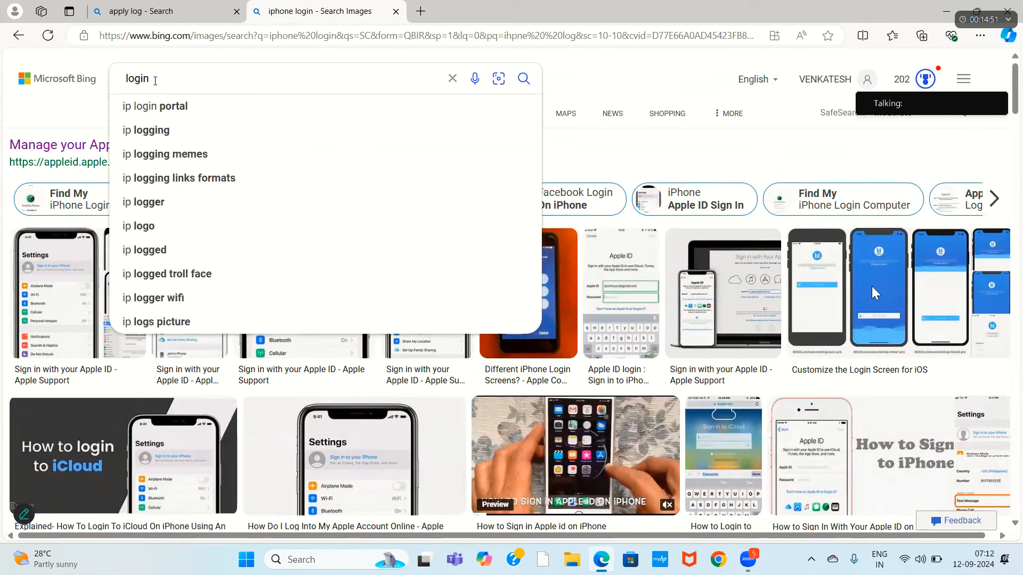
pyautogui.write('apple')
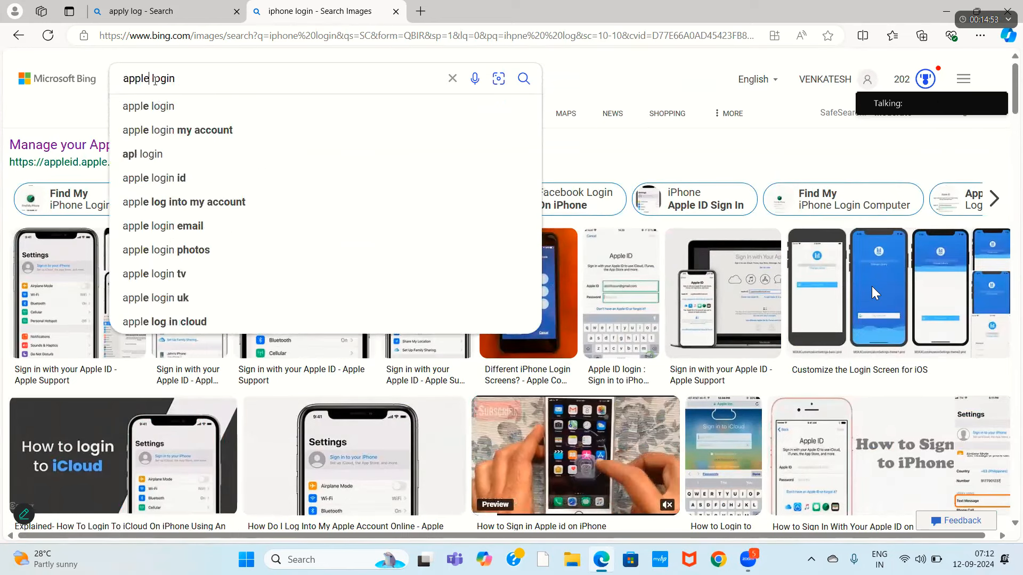
pyautogui.click(160, 108)
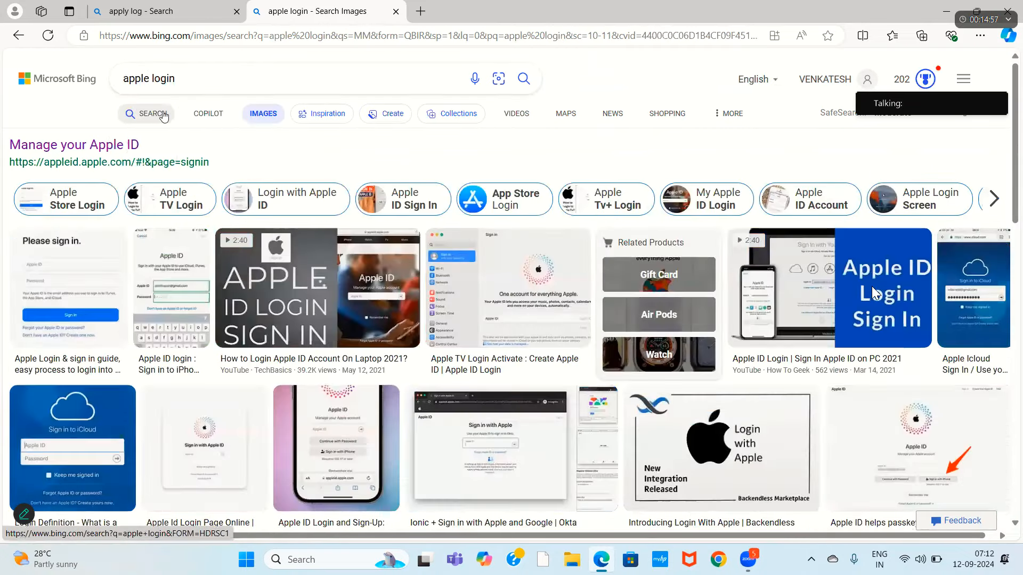
pyautogui.scroll(-2, 581, 350)
pyautogui.scroll(-4, 581, 350)
pyautogui.scroll(4, 580, 350)
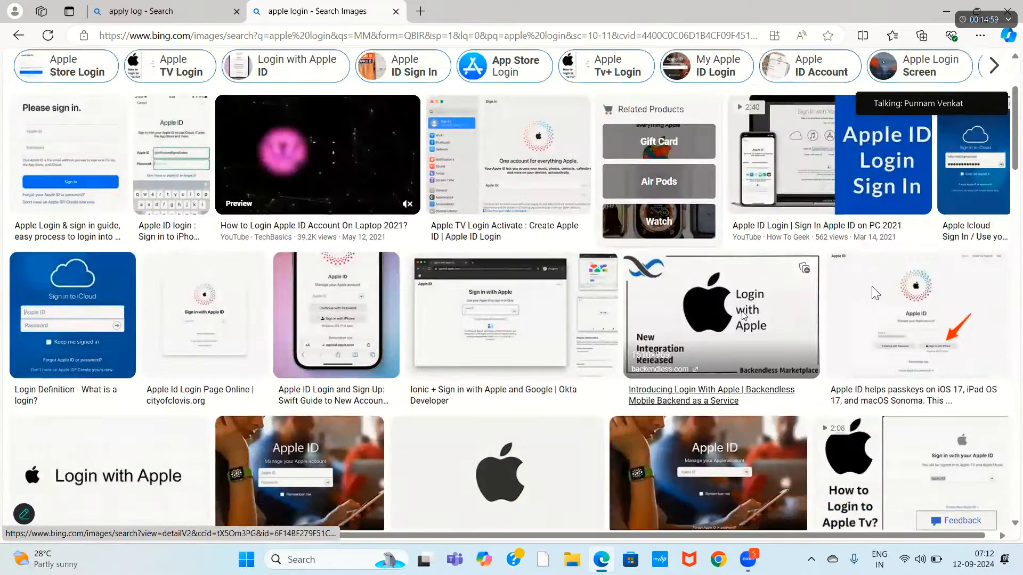
pyautogui.click(719, 363)
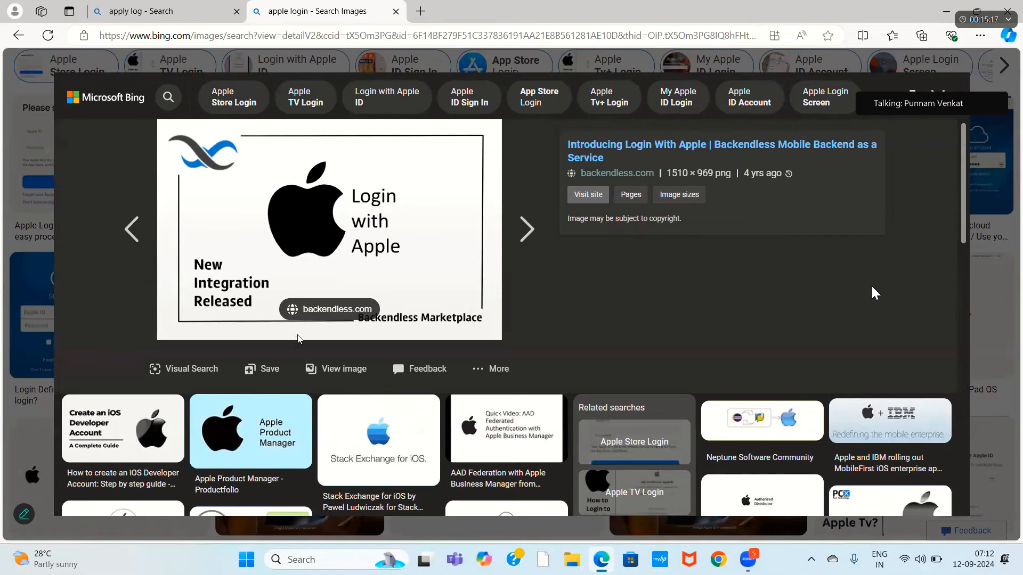
# - Show the Apple Product Manager image in the viewer instead
pyautogui.click(253, 435)
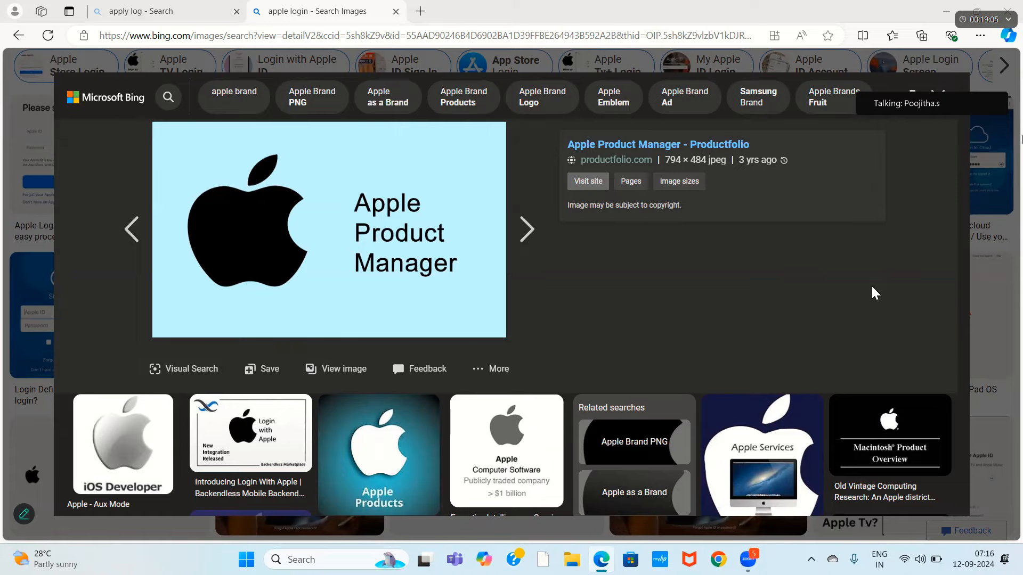
# - Close the Bing image viewer overlay
pyautogui.click(938, 96)
# - Close Edge and open the SAP FI_New workbook from the SAP New desktop folder
pyautogui.click(1005, 13)
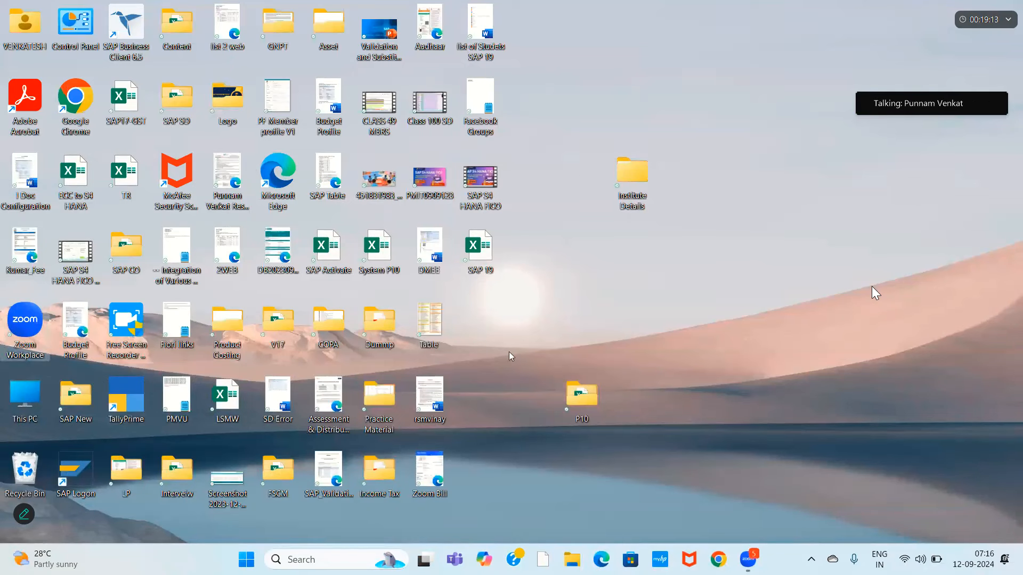
pyautogui.doubleClick(76, 400)
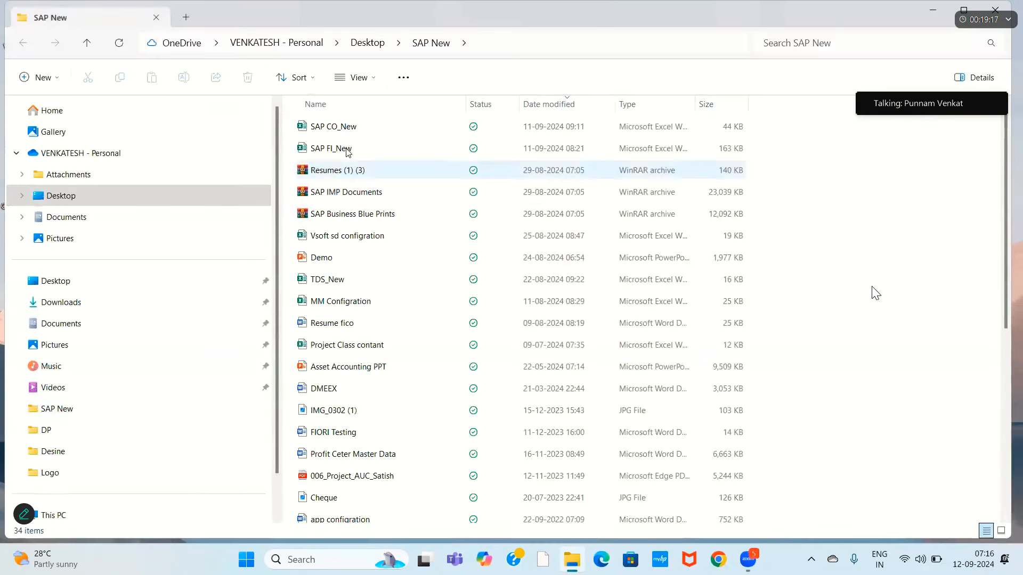
pyautogui.doubleClick(346, 150)
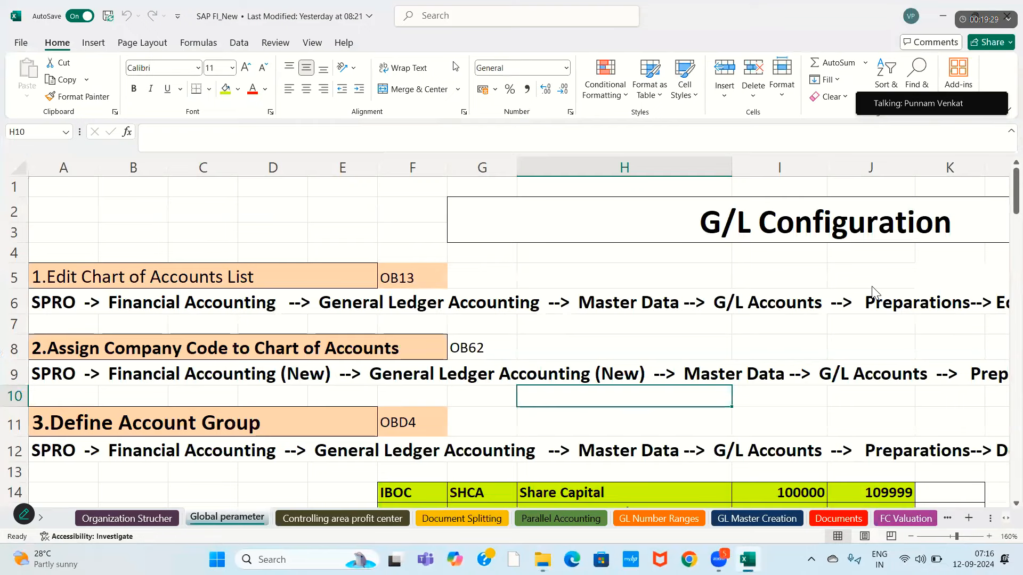
pyautogui.press('Right')
pyautogui.press('Right')
pyautogui.press('Right')
pyautogui.press('Right')
pyautogui.press('Right')
pyautogui.press('Right')
pyautogui.press('Right')
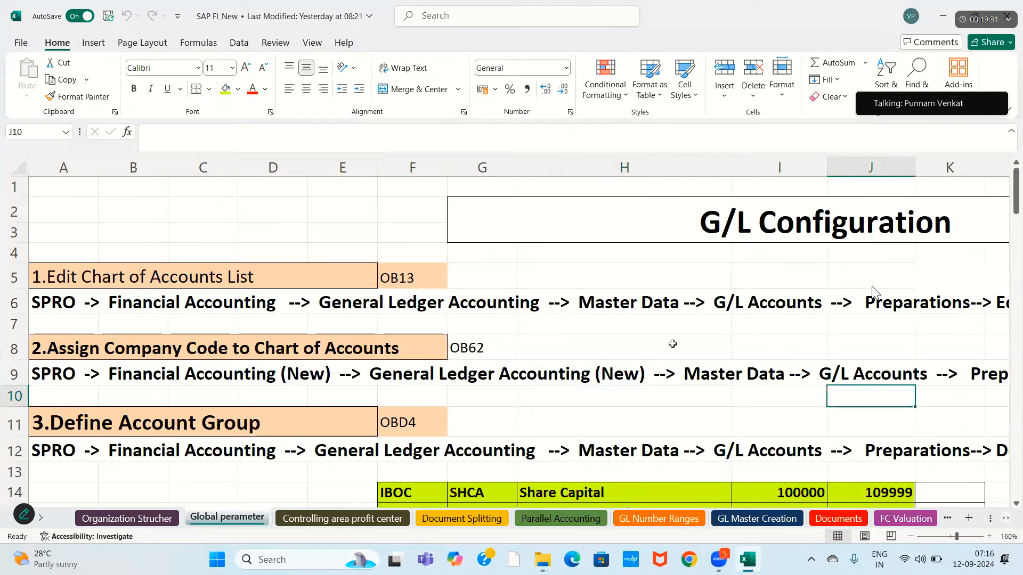
pyautogui.press('Right')
pyautogui.press('Right')
pyautogui.press('Right')
pyautogui.press('Right')
pyautogui.press('Right')
pyautogui.press('Right')
pyautogui.press('Right')
pyautogui.press('Right')
pyautogui.press('Right')
pyautogui.press('Right')
pyautogui.press('Right')
pyautogui.press('Right')
pyautogui.press('Right')
pyautogui.press('Right')
pyautogui.press('Right')
pyautogui.press('Right')
pyautogui.press('Right')
pyautogui.press('Right')
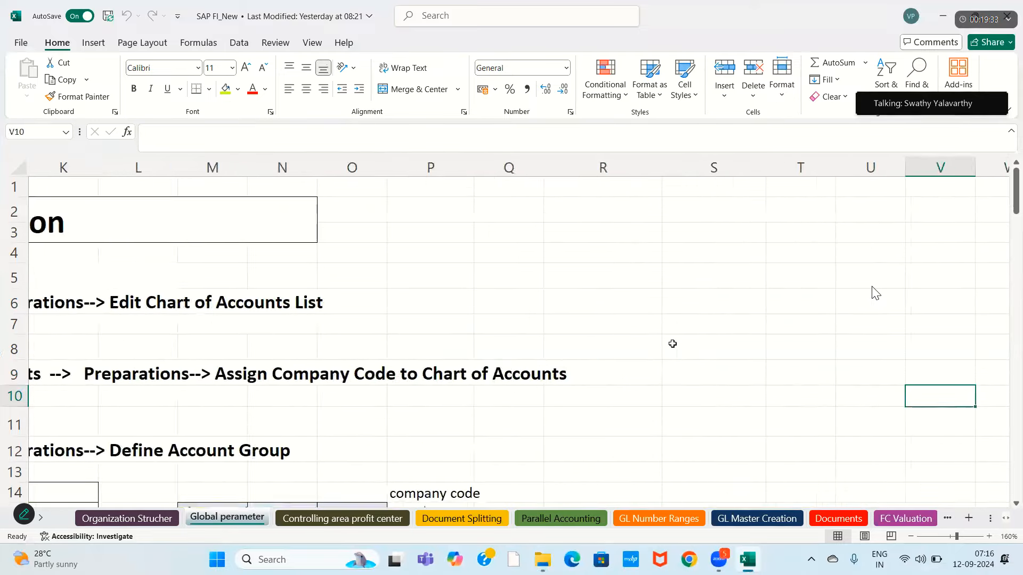
pyautogui.press('Right')
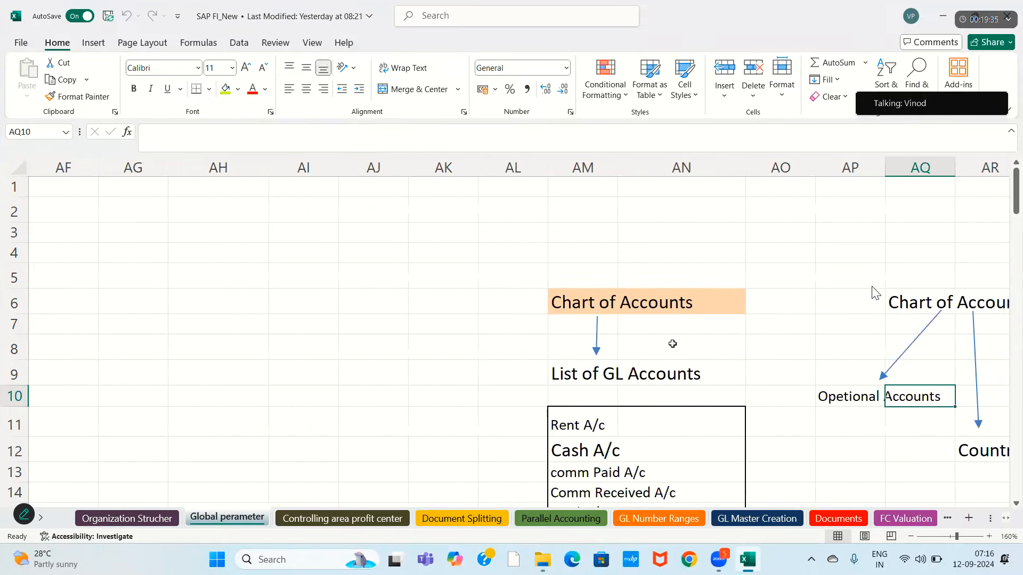
pyautogui.press('Right')
pyautogui.press('Right')
pyautogui.press('Right')
pyautogui.press('Right')
pyautogui.press('Right')
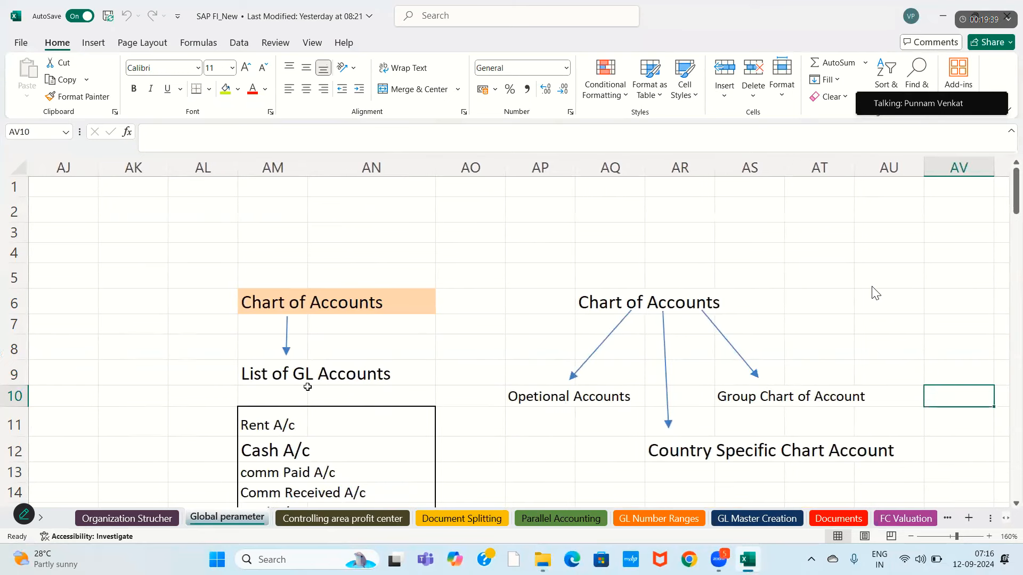
pyautogui.scroll(-1, 307, 387)
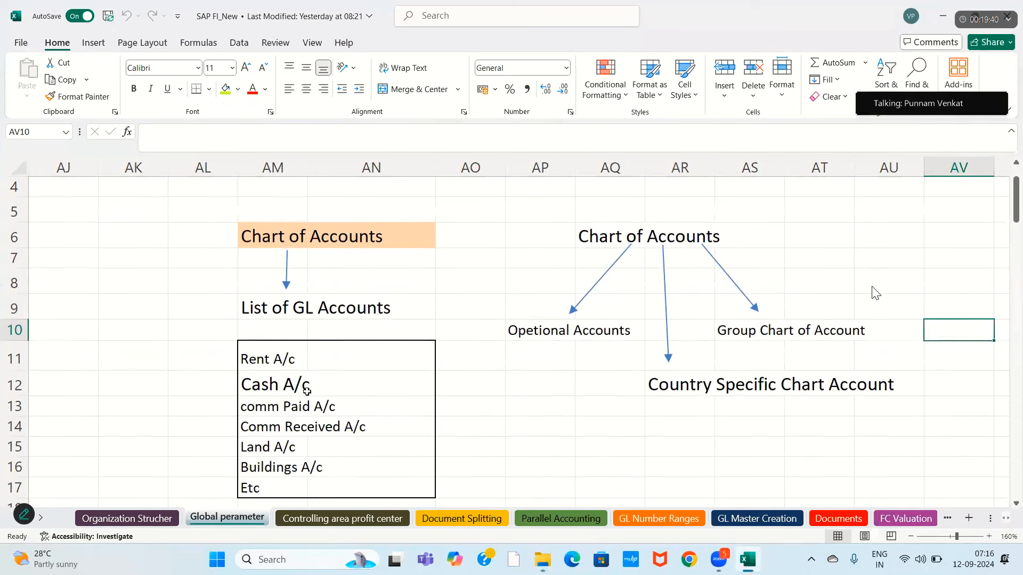
pyautogui.click(261, 361)
pyautogui.click(263, 384)
pyautogui.click(267, 410)
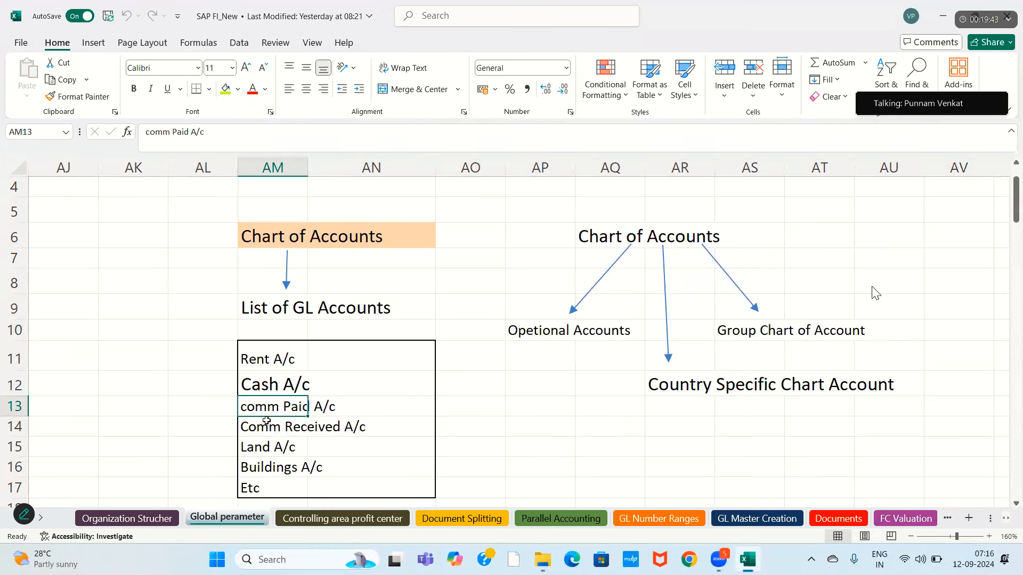
pyautogui.moveTo(262, 368); pyautogui.dragTo(265, 480)
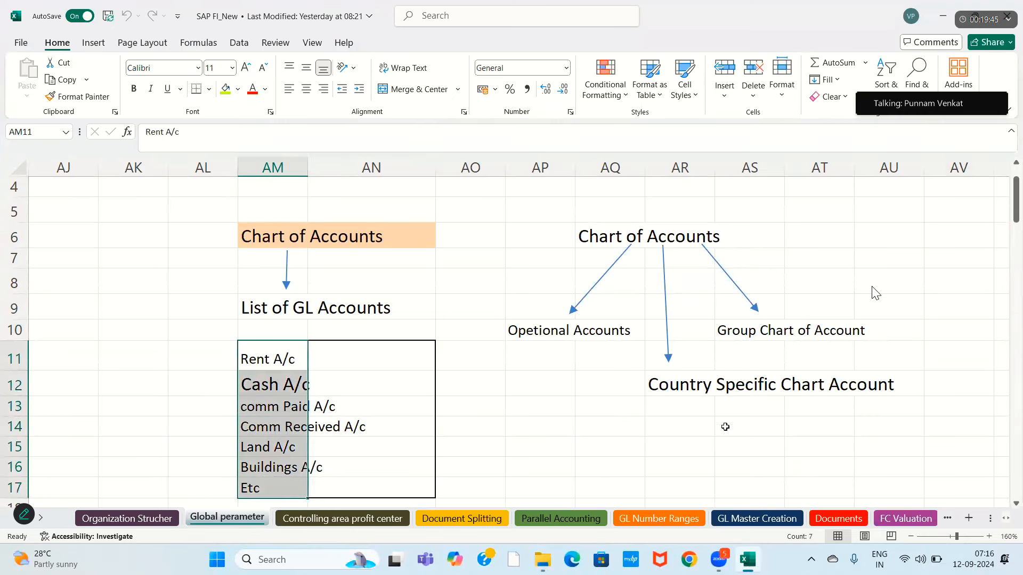
pyautogui.click(614, 237)
pyautogui.moveTo(614, 236); pyautogui.dragTo(724, 238)
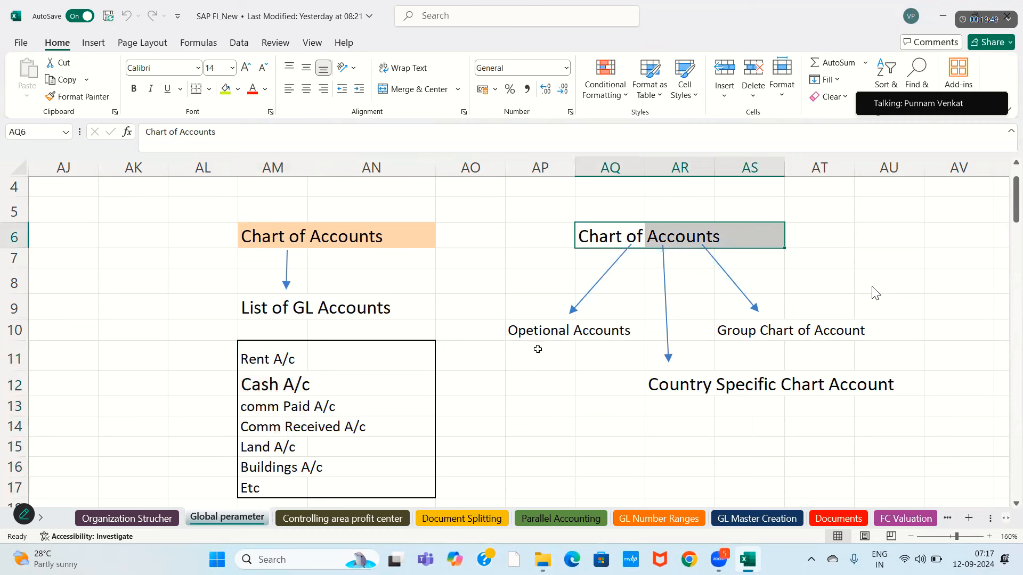
pyautogui.click(537, 348)
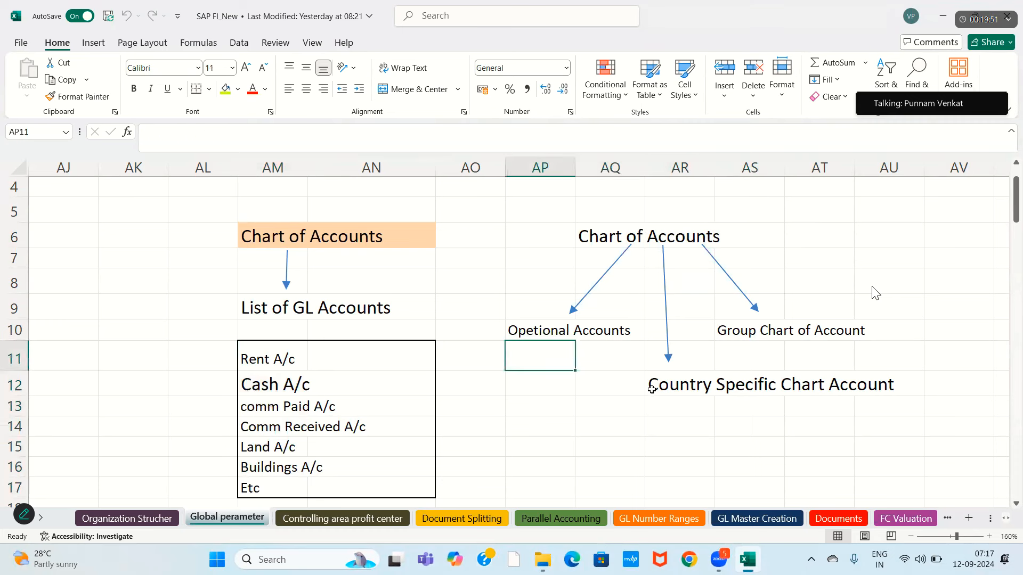
pyautogui.click(662, 397)
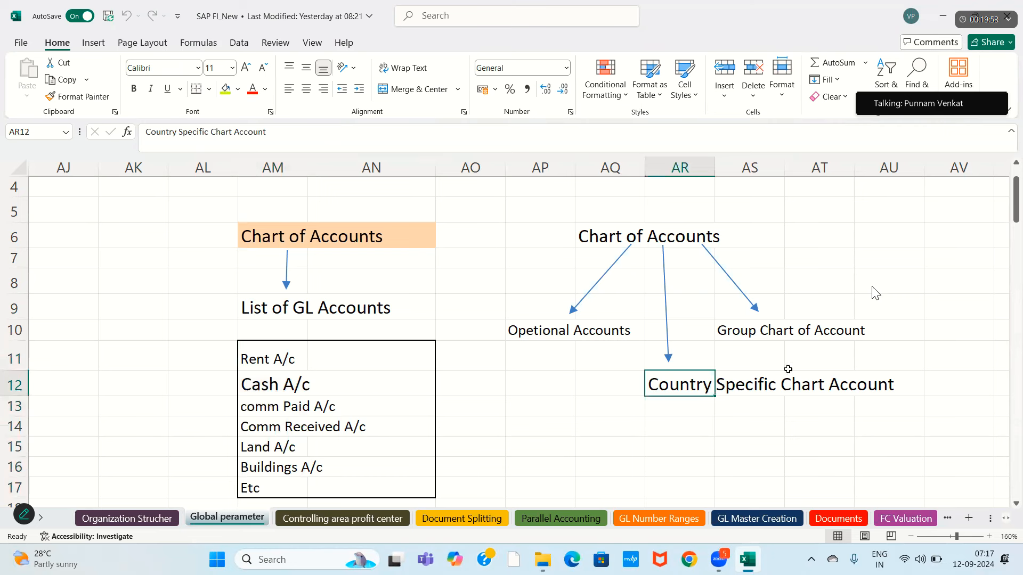
pyautogui.click(777, 336)
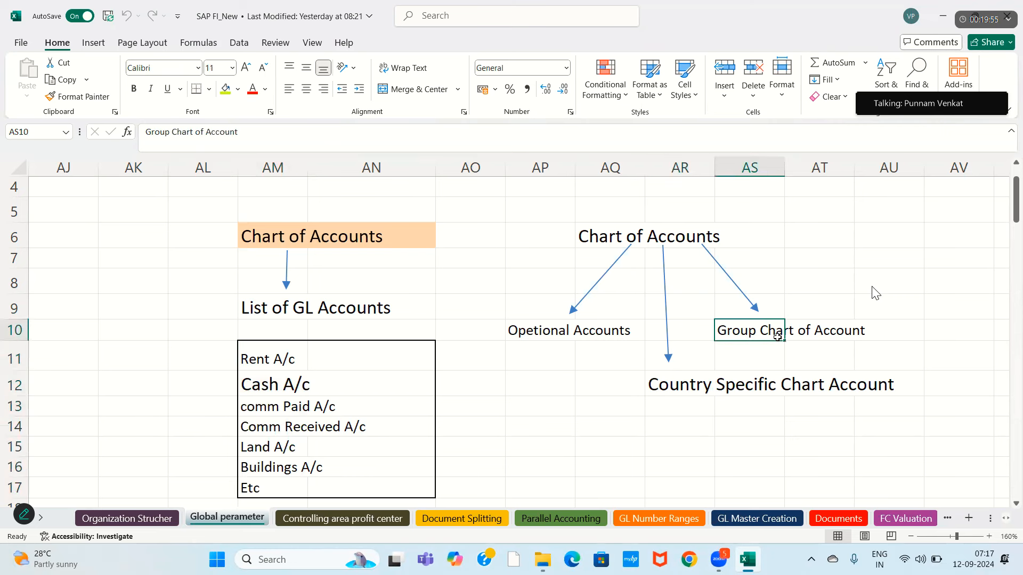
pyautogui.click(533, 351)
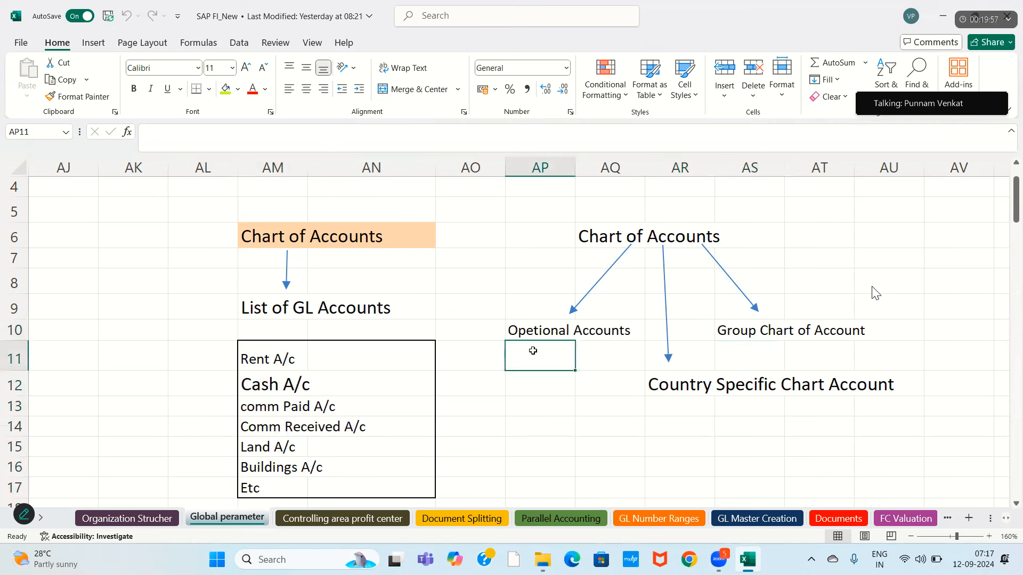
pyautogui.moveTo(254, 355); pyautogui.dragTo(393, 466)
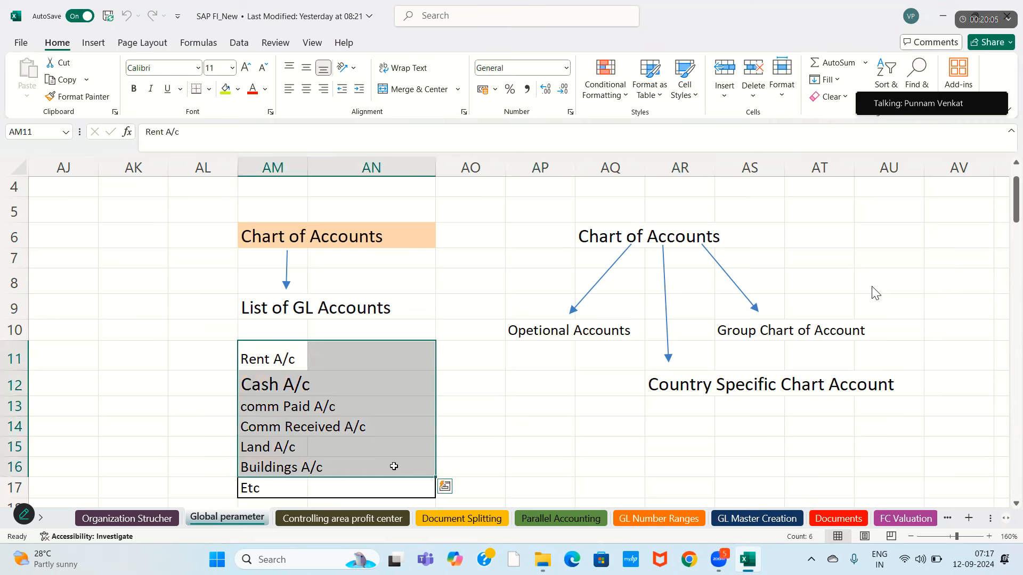
pyautogui.click(605, 123)
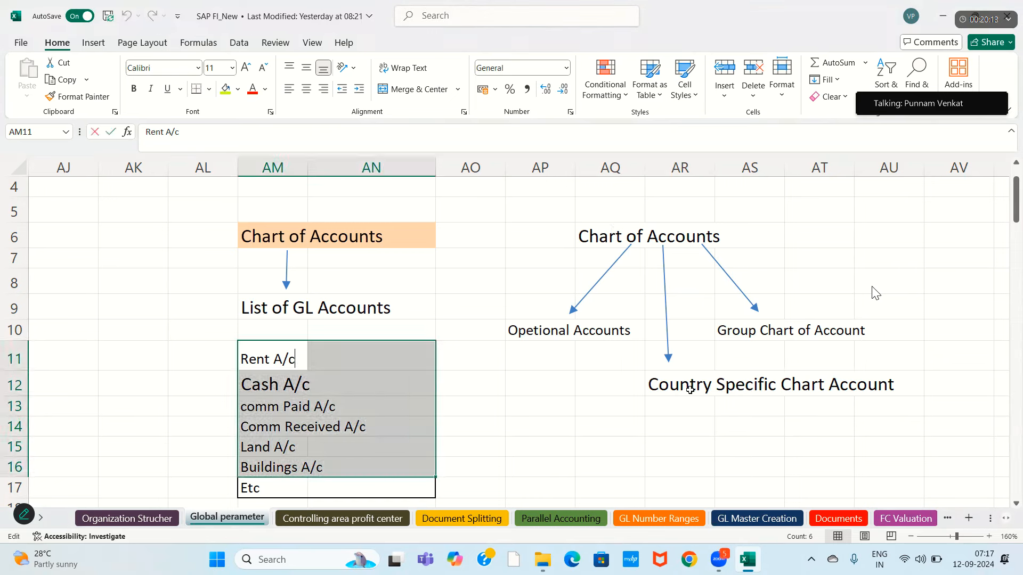
pyautogui.click(690, 389)
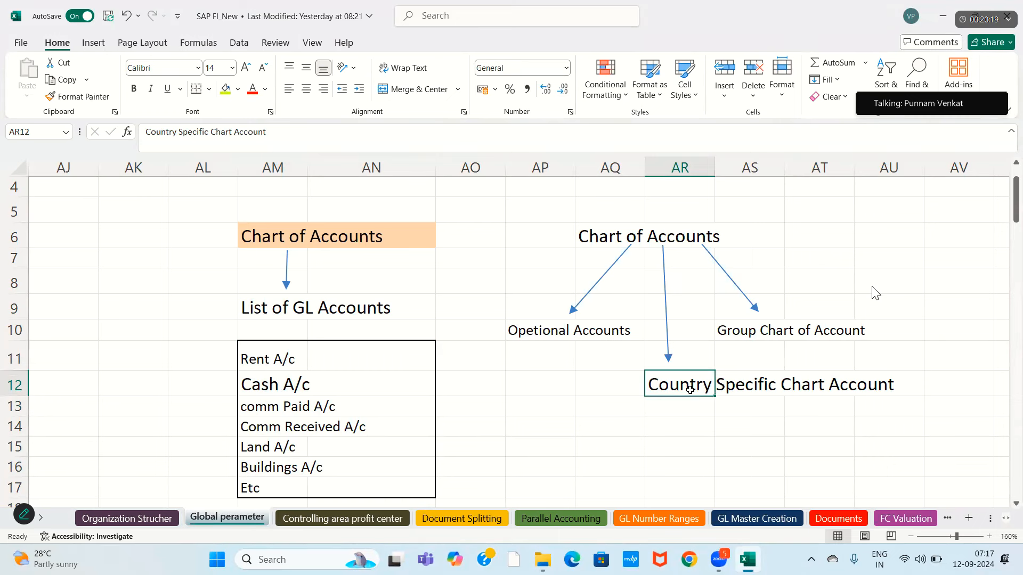
pyautogui.click(765, 333)
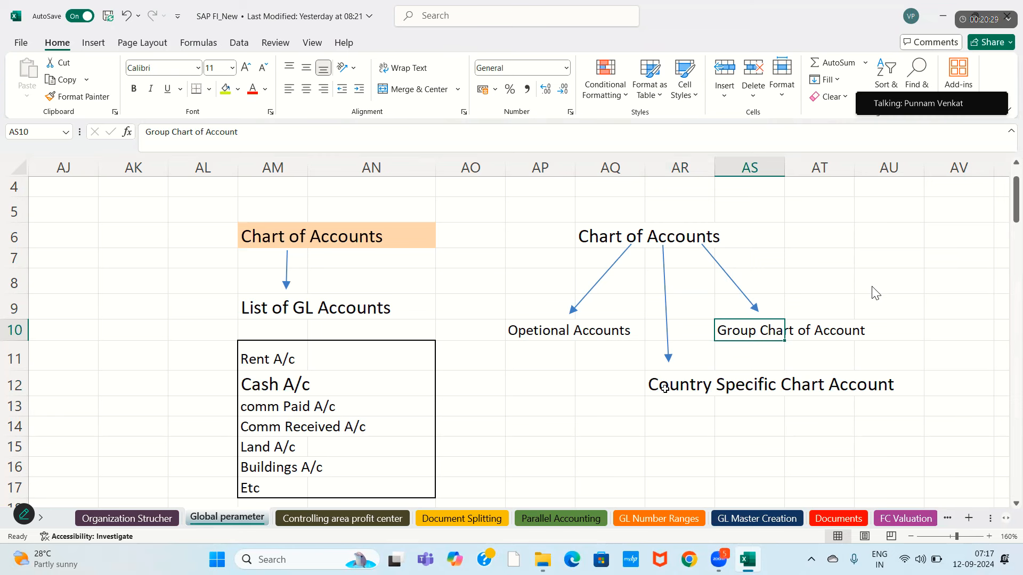
pyautogui.click(586, 357)
pyautogui.press('Left')
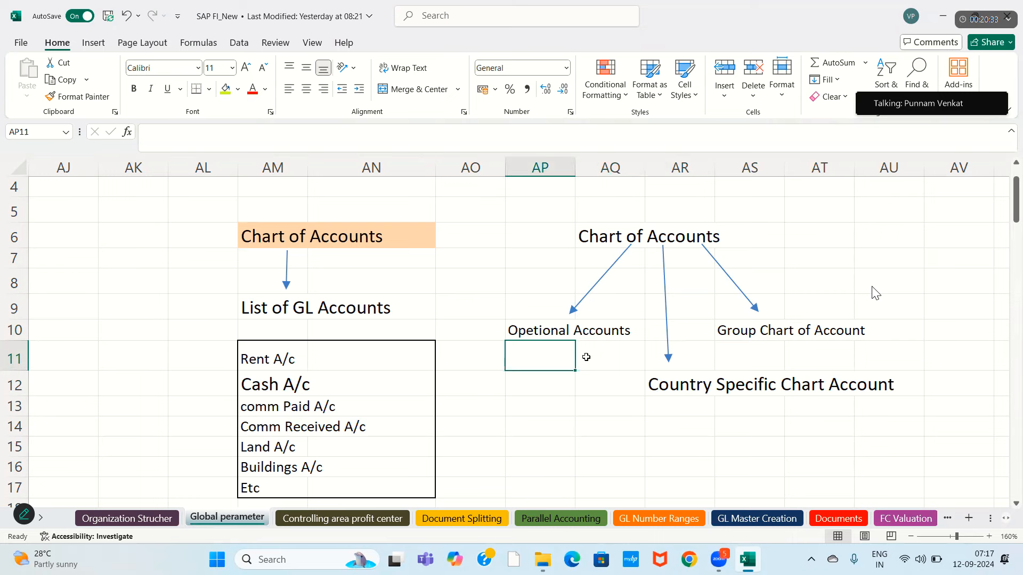
pyautogui.press('Left')
pyautogui.press('Left')
pyautogui.press('Left')
pyautogui.press('Left')
pyautogui.press('Left')
pyautogui.press('Left')
pyautogui.press('Left')
pyautogui.press('Left')
pyautogui.press('Left')
pyautogui.press('Left')
pyautogui.press('Left')
pyautogui.press('Left')
pyautogui.press('Left')
pyautogui.press('Left')
pyautogui.press('Left')
pyautogui.press('Left')
pyautogui.press('Left')
pyautogui.press('Left')
pyautogui.press('Left')
pyautogui.press('Left')
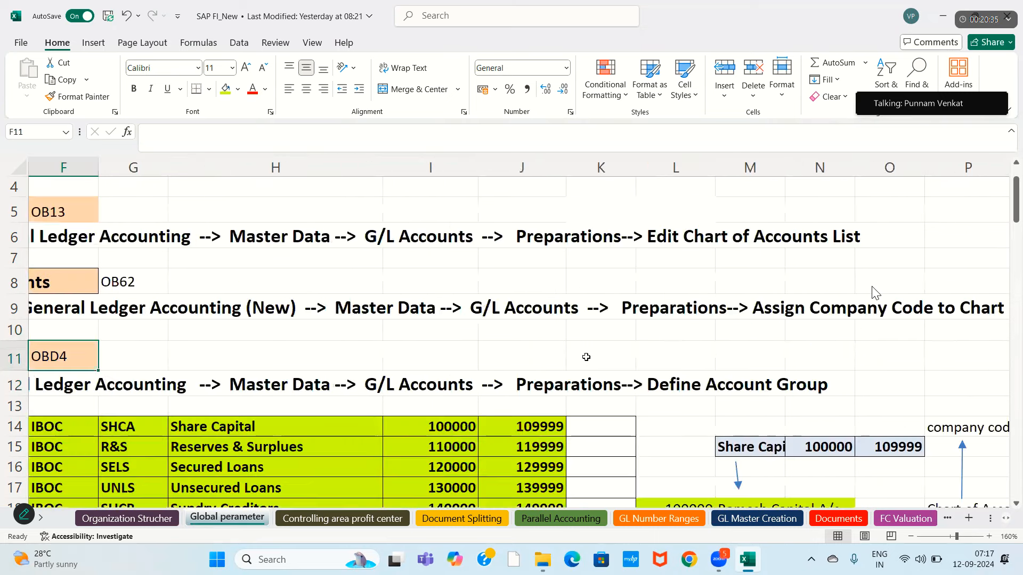
pyautogui.press('Left')
pyautogui.press('Up')
pyautogui.press('Up')
pyautogui.press('Up')
pyautogui.press('Up')
pyautogui.press('Up')
pyautogui.press('Up')
pyautogui.press('Up')
pyautogui.press('Up')
pyautogui.press('Up')
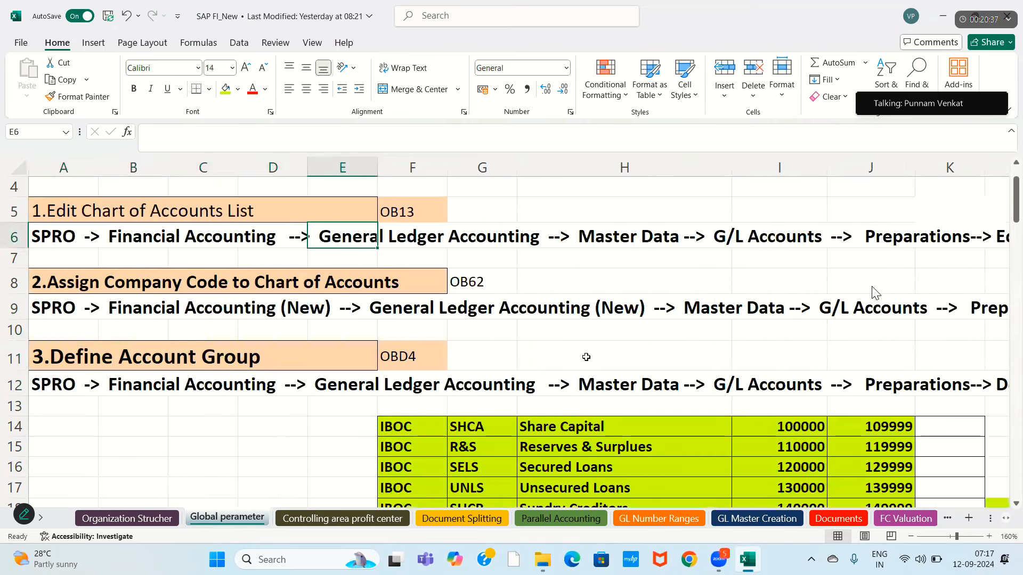
pyautogui.press('Up')
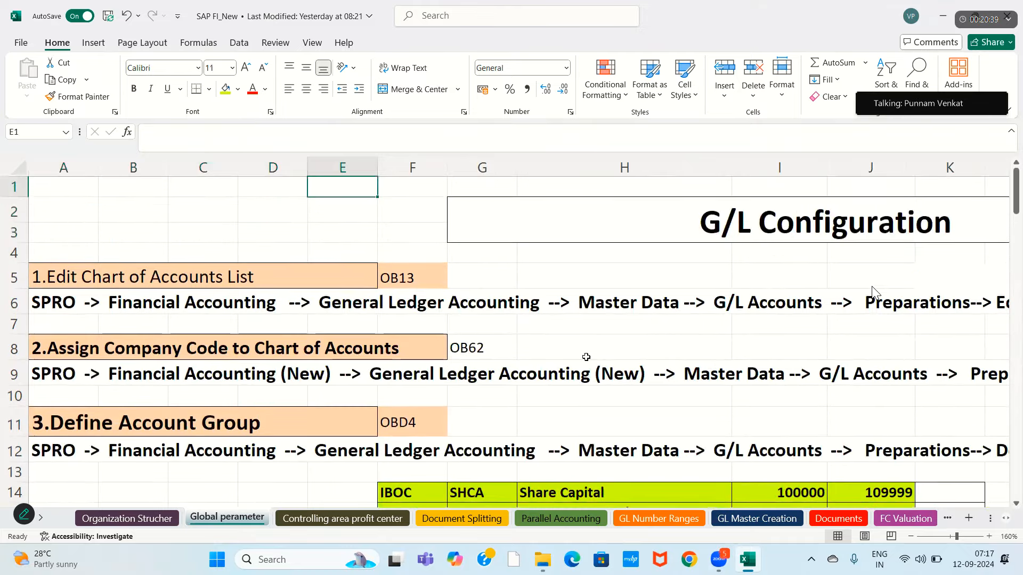
pyautogui.moveTo(56, 276); pyautogui.dragTo(382, 283)
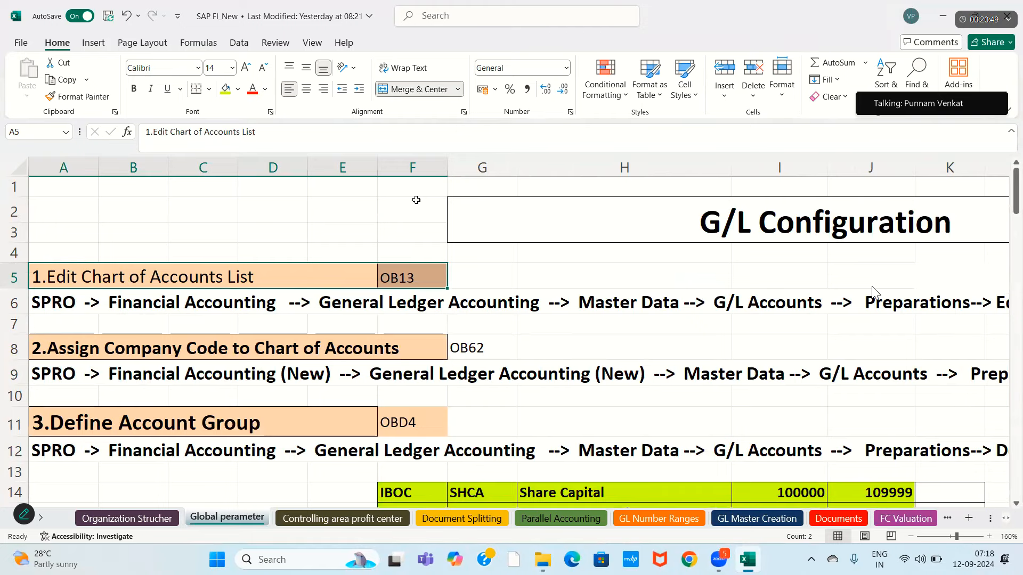
pyautogui.click(602, 349)
pyautogui.press('Right')
pyautogui.press('Right')
pyautogui.press('Right')
pyautogui.press('Right')
pyautogui.press('Right')
pyautogui.press('Right')
pyautogui.press('Right')
pyautogui.press('Right')
pyautogui.press('Right')
pyautogui.press('Right')
pyautogui.press('Right')
pyautogui.press('Right')
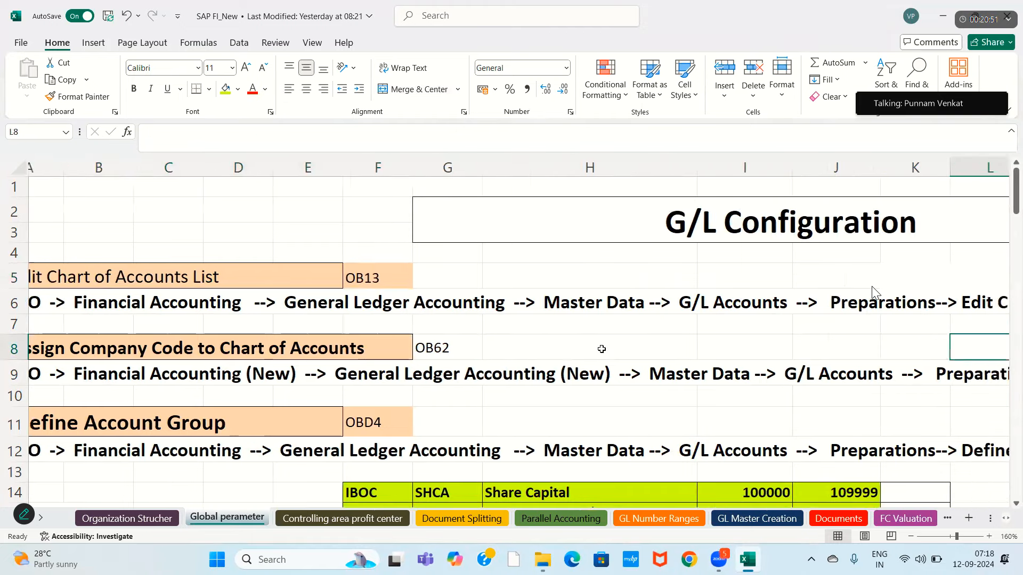
pyautogui.press('Right')
pyautogui.press('Right')
pyautogui.press('Right')
pyautogui.press('Right')
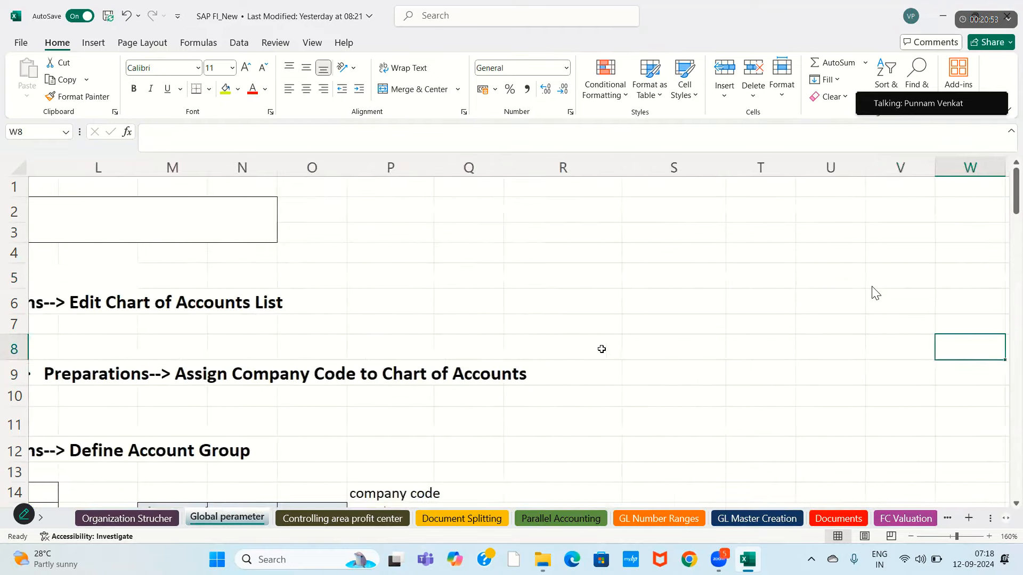
# - Enter JK11 and JK12 in T6:T7 and give them a yellow-green fill
pyautogui.click(643, 315)
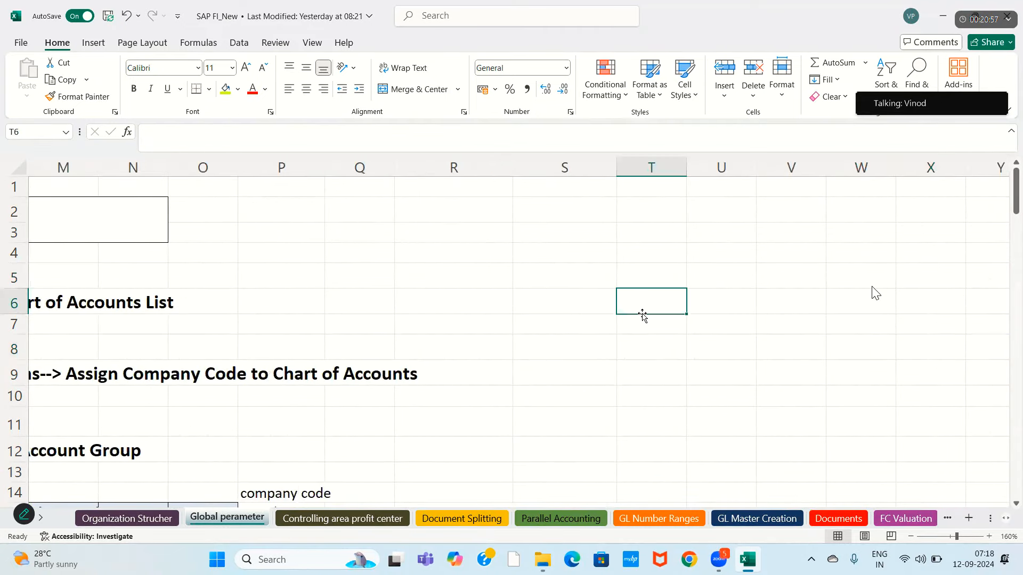
pyautogui.write('JK11')
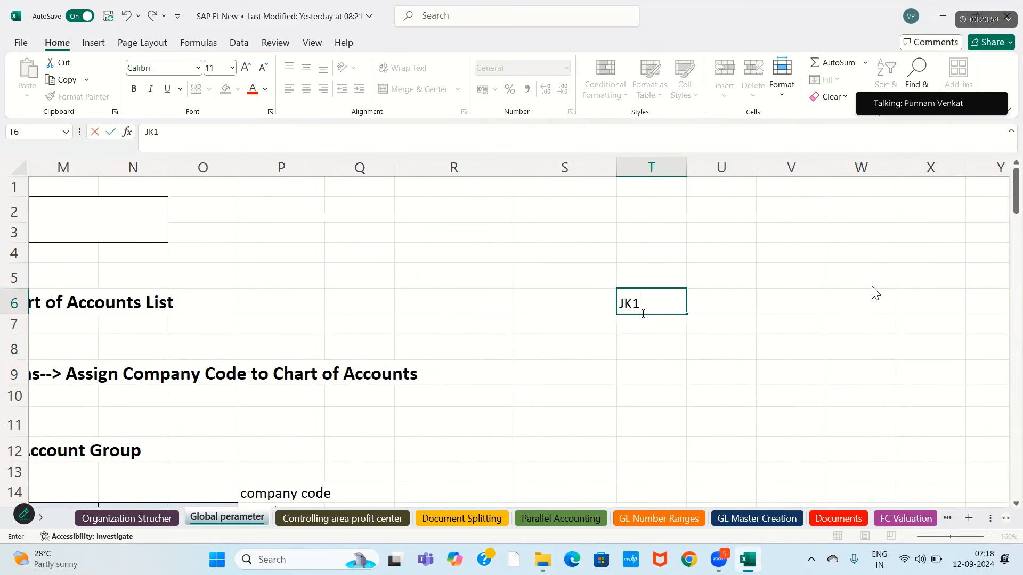
pyautogui.press('Return')
pyautogui.write('JK12')
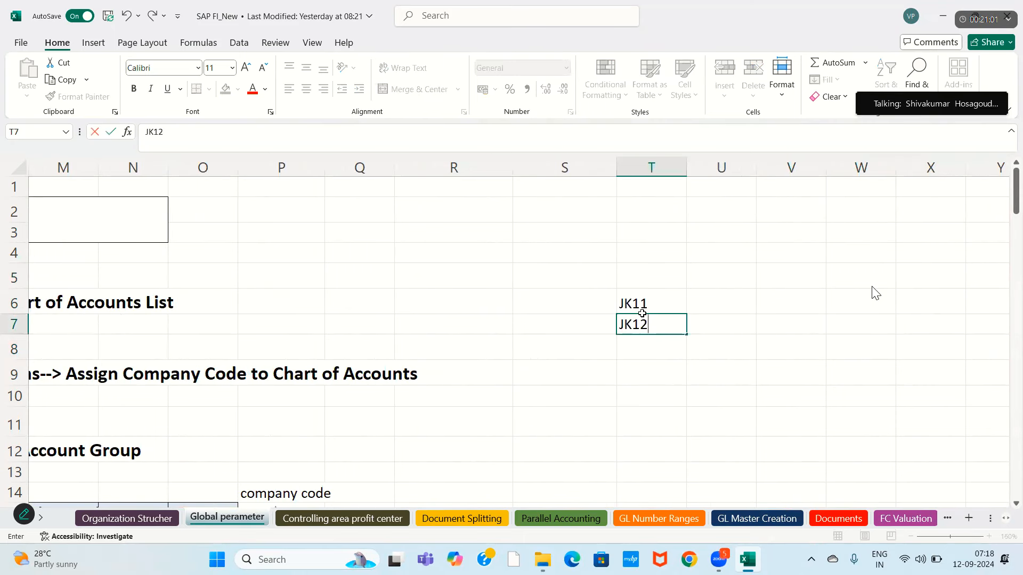
pyautogui.press('Return')
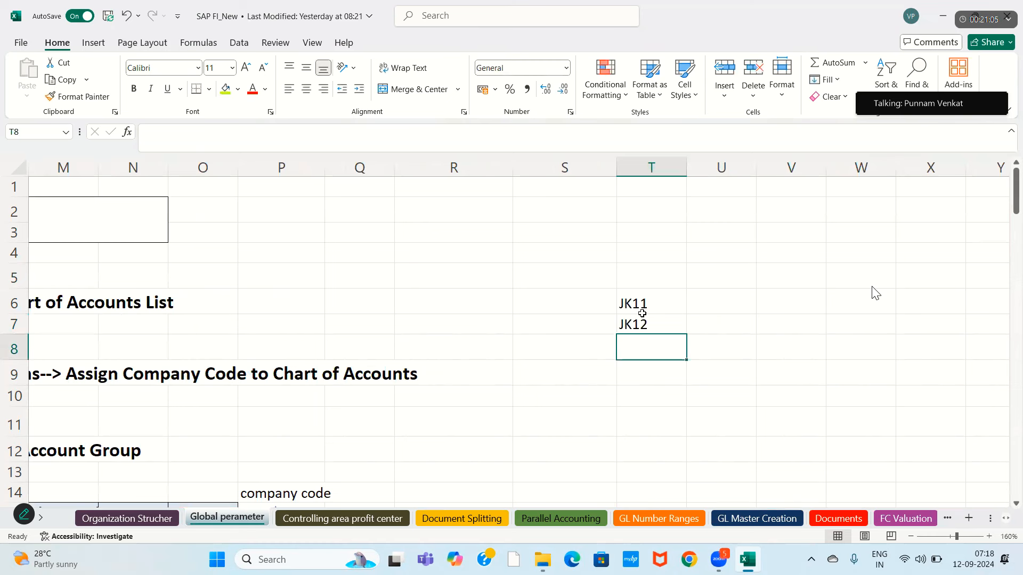
pyautogui.moveTo(644, 302); pyautogui.dragTo(643, 324)
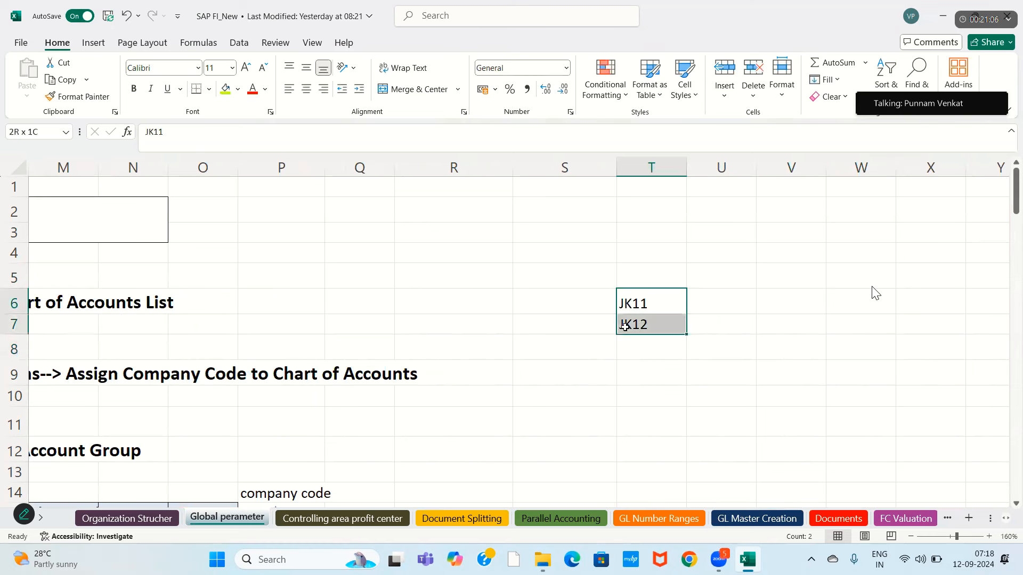
pyautogui.click(223, 89)
pyautogui.click(378, 219)
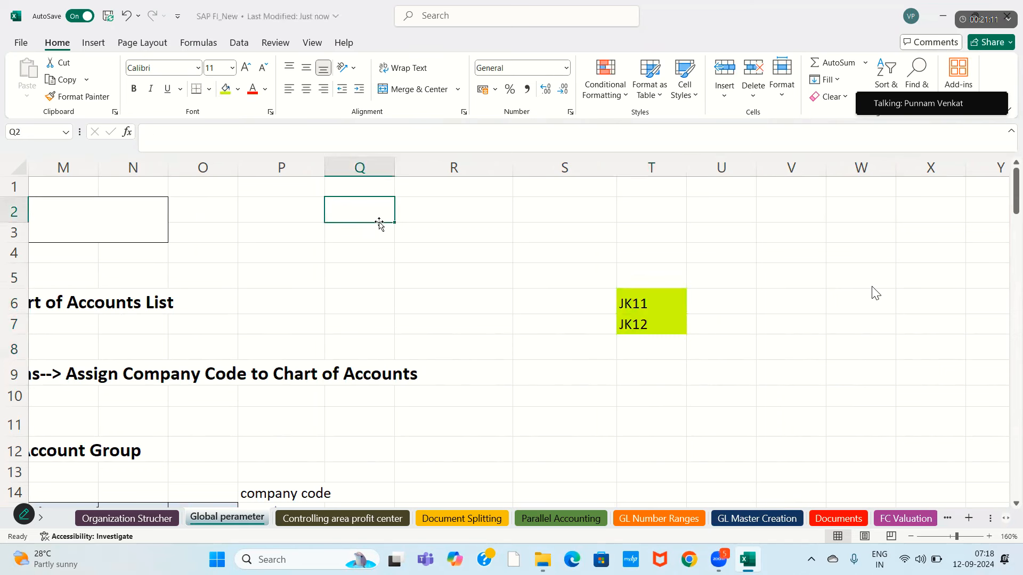
# - Enter JB11 and JB12 in V6:V7, select them, then return to column A of row 6
pyautogui.click(784, 299)
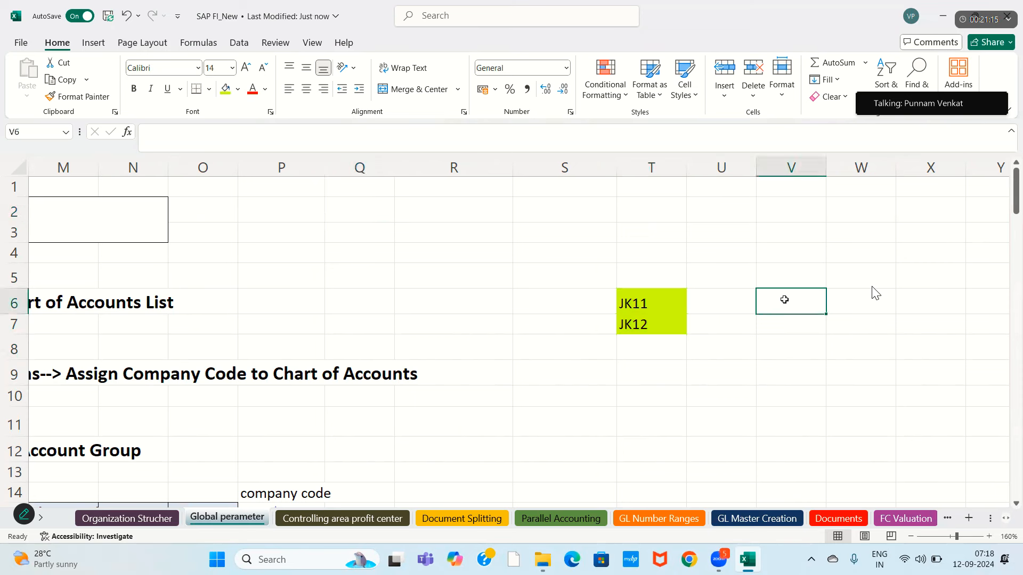
pyautogui.write('JB11')
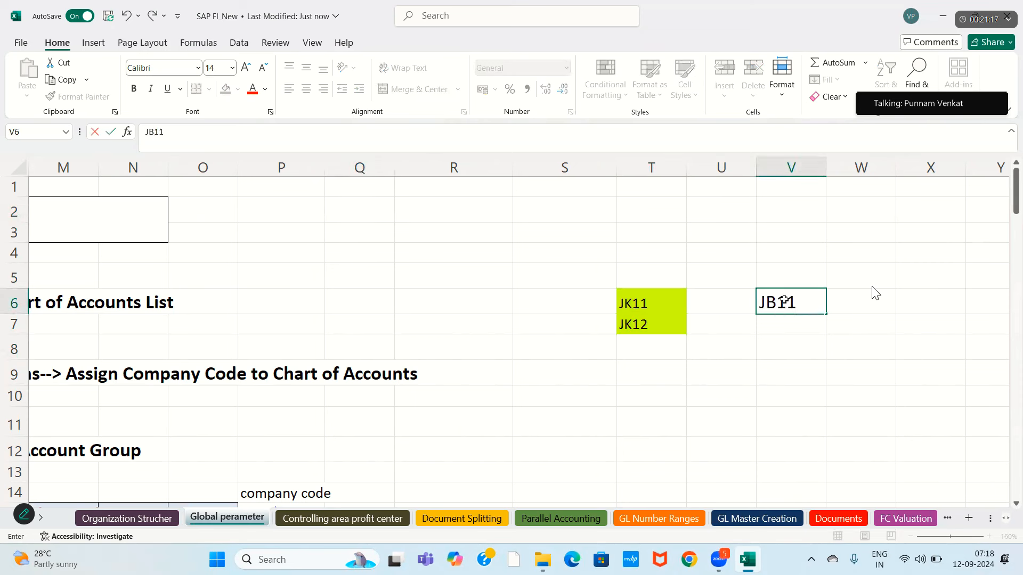
pyautogui.press('Return')
pyautogui.write('JB12')
pyautogui.press('Return')
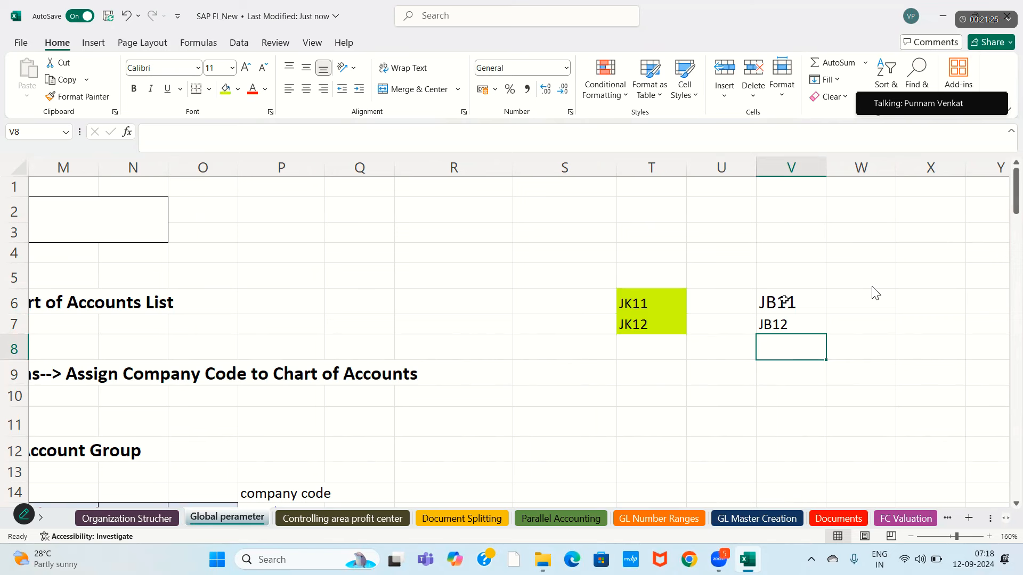
pyautogui.click(768, 298)
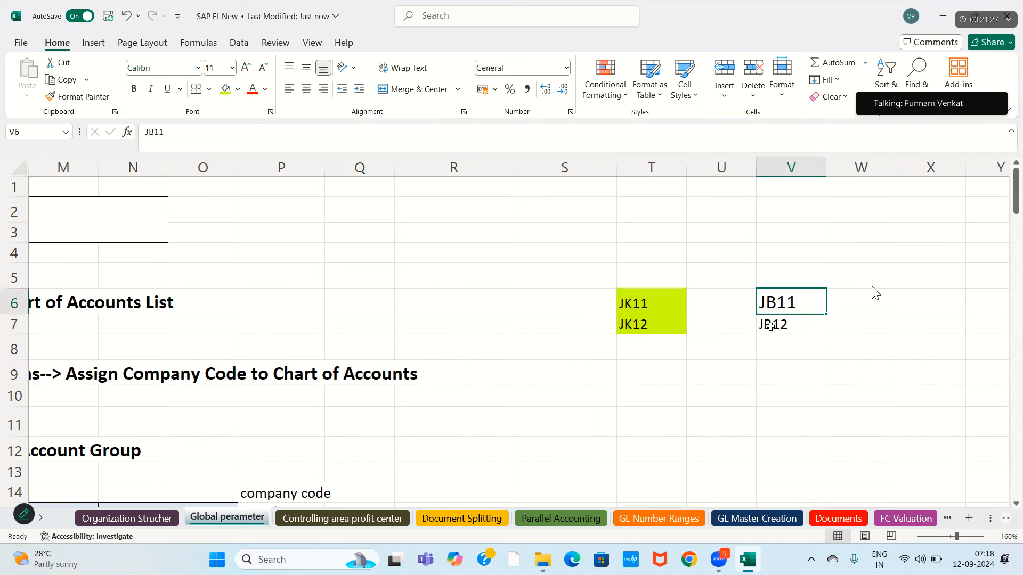
pyautogui.keyDown('shift'); pyautogui.click(769, 326); pyautogui.keyUp('shift')
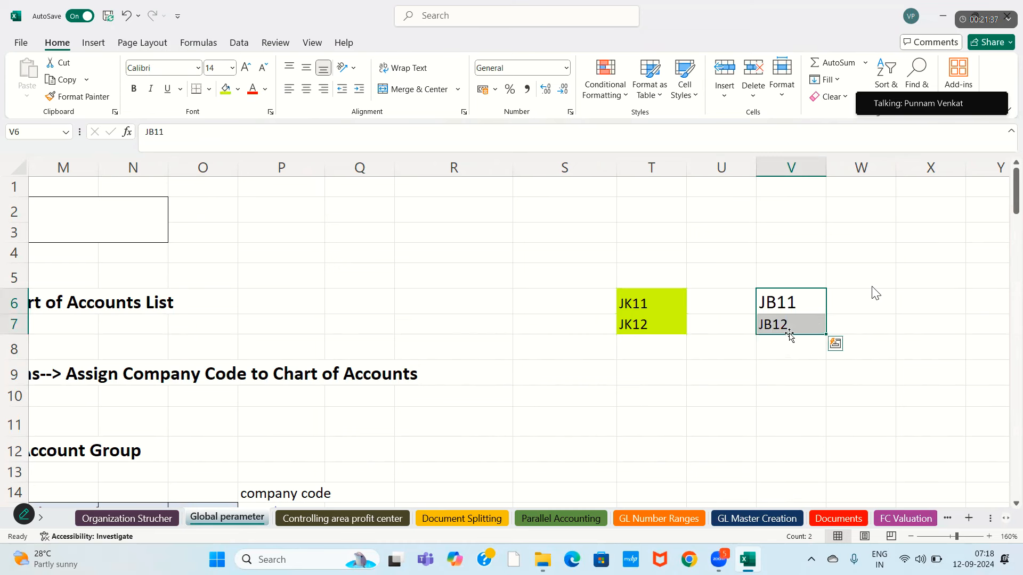
pyautogui.click(622, 291)
pyautogui.press('Left')
pyautogui.press('Left')
pyautogui.press('Left')
pyautogui.press('Left')
pyautogui.press('Left')
pyautogui.press('Left')
pyautogui.press('Left')
pyautogui.press('Left')
pyautogui.press('Left')
pyautogui.press('Left')
pyautogui.press('Left')
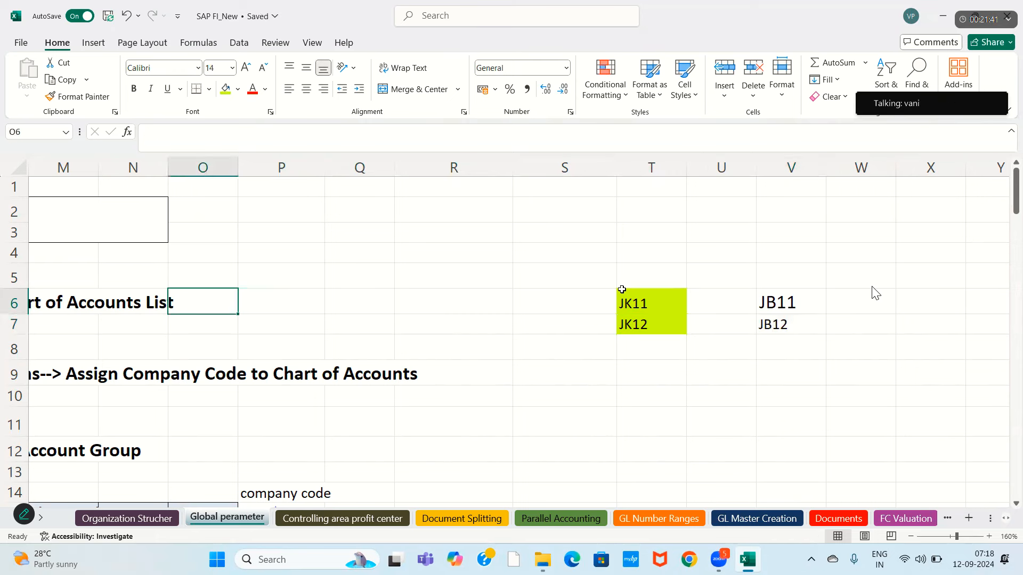
pyautogui.press('Left')
pyautogui.press('Left')
pyautogui.press('Left')
pyautogui.press('Left')
pyautogui.press('Left')
pyautogui.press('Left')
pyautogui.press('Left')
pyautogui.press('Left')
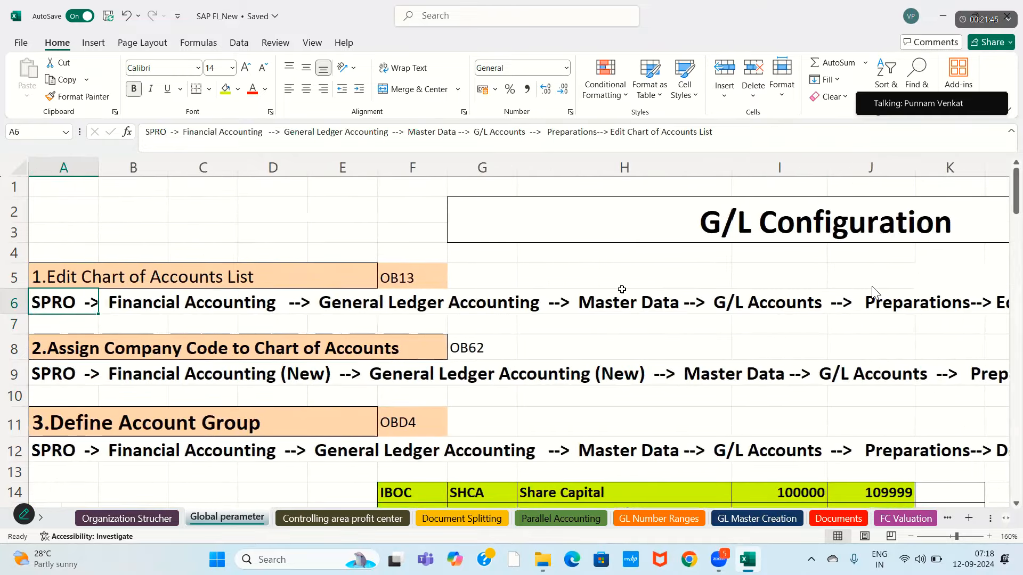
# - Connect by Remote Desktop to the Windows Server 2012 R2 machine, entering the password and accepting the certificate
pyautogui.press('super+r')
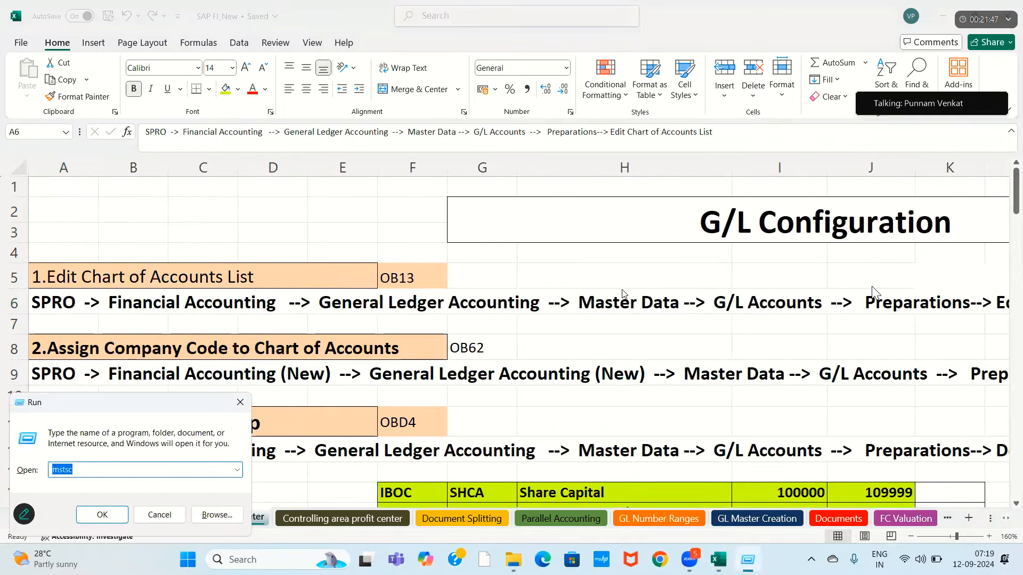
pyautogui.press('Return')
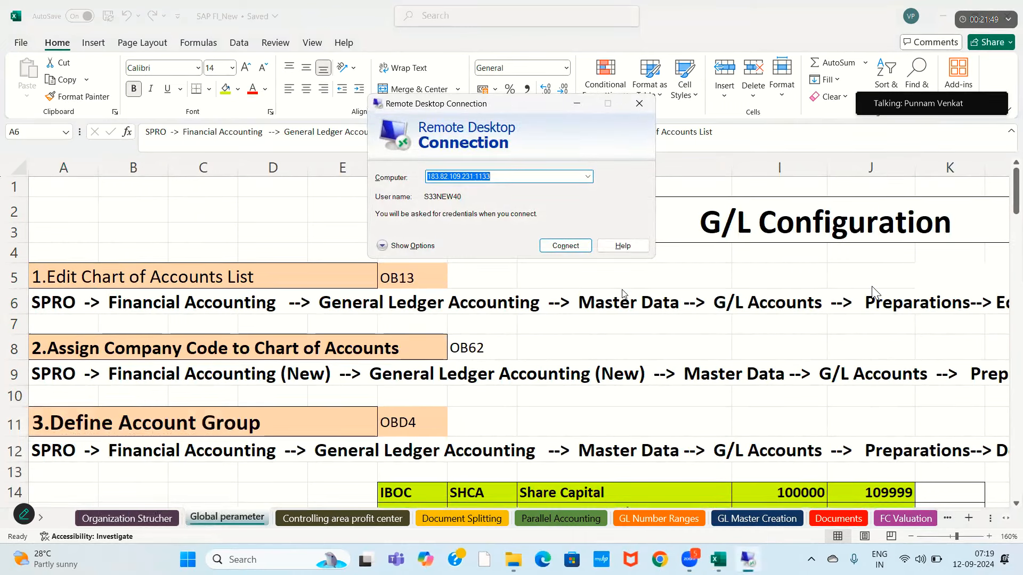
pyautogui.press('Return')
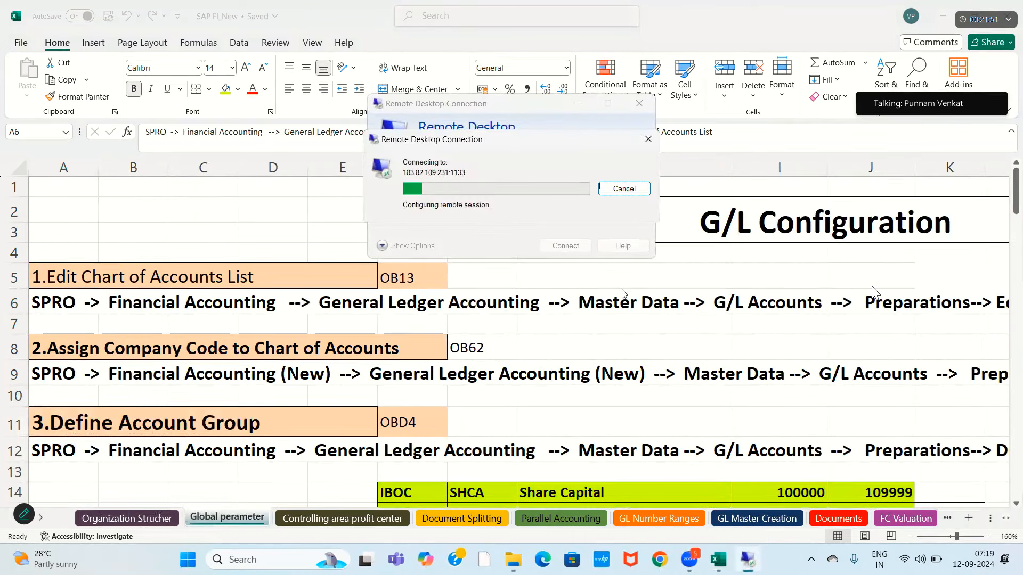
pyautogui.write('*****')
pyautogui.press('Return')
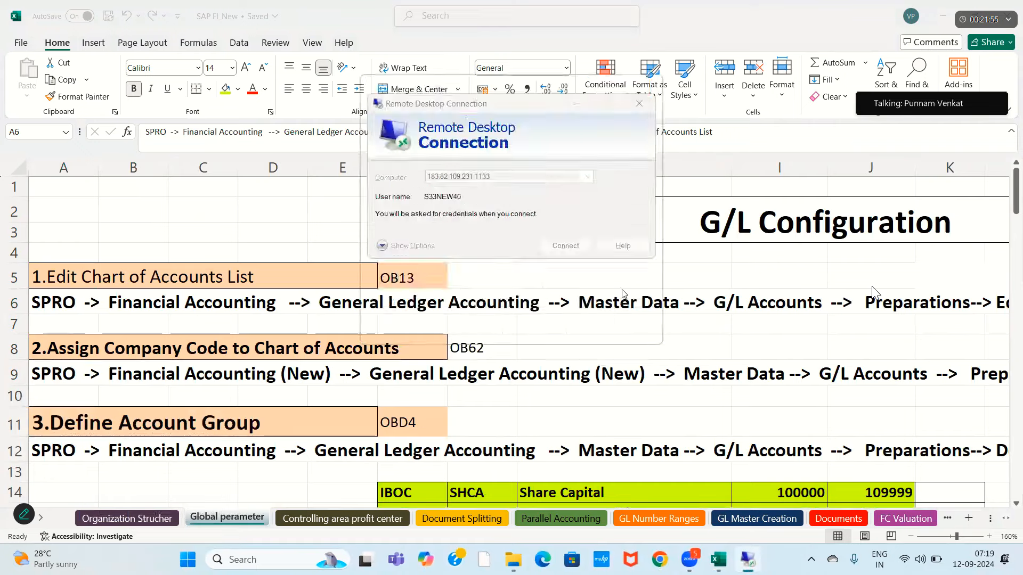
pyautogui.press('Left')
pyautogui.press('Return')
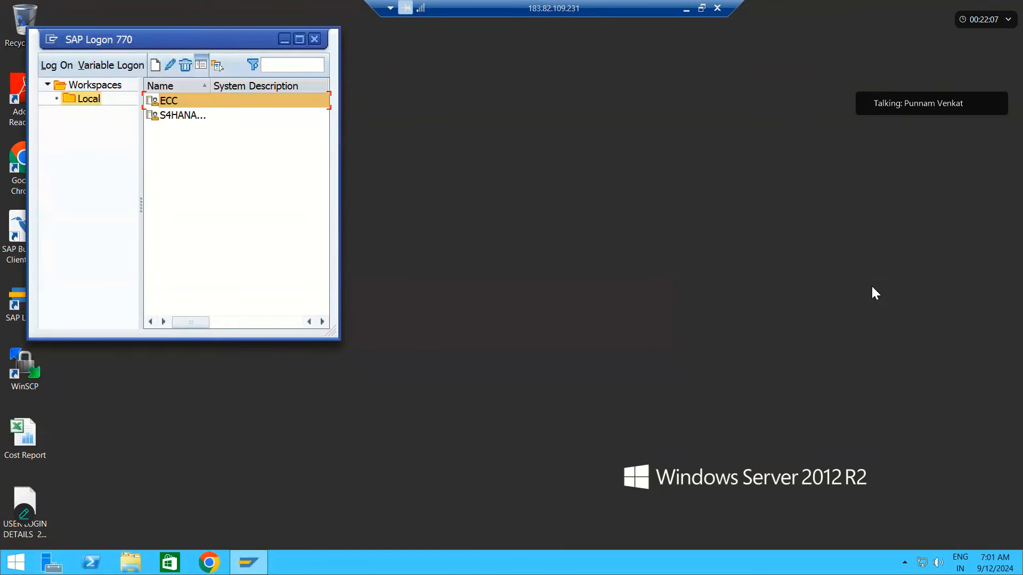
# - Log on to the S4HANA system from SAP Logon with the user name
pyautogui.doubleClick(190, 117)
pyautogui.write('king')
pyautogui.press('Tab')
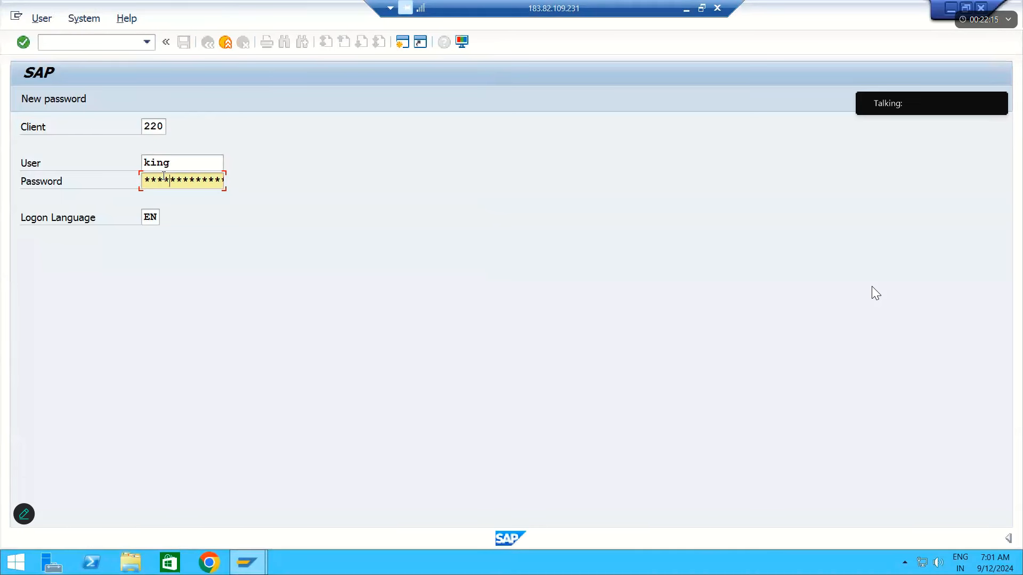
pyautogui.press('Return')
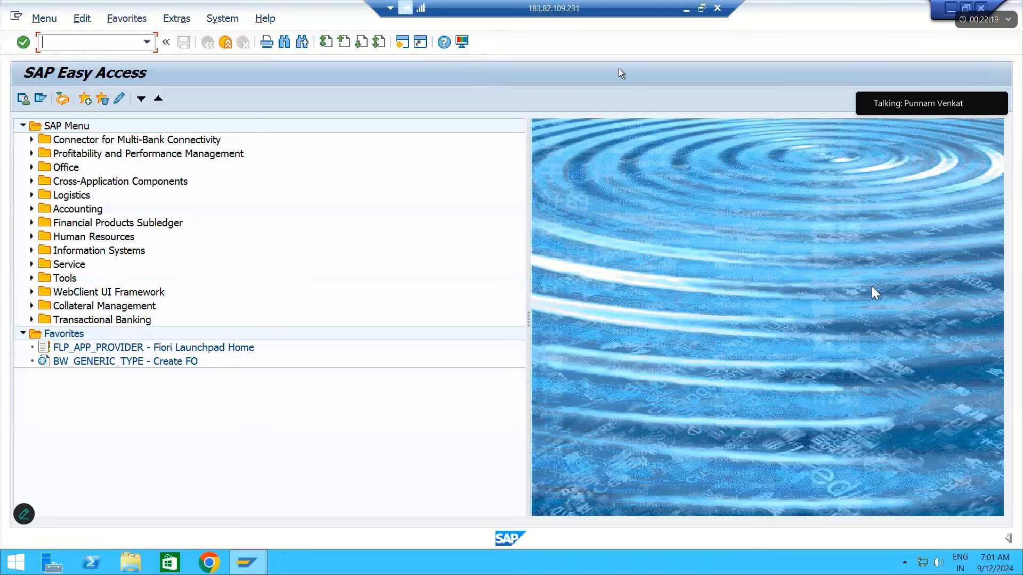
pyautogui.click(686, 8)
pyautogui.scroll(-1, 221, 303)
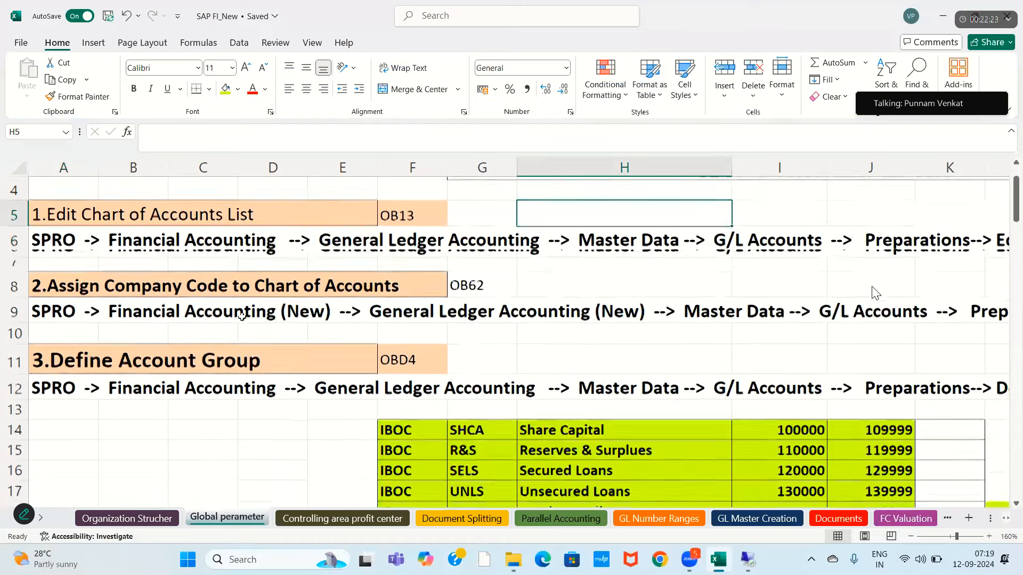
pyautogui.moveTo(63, 211); pyautogui.dragTo(424, 209)
pyautogui.click(80, 286)
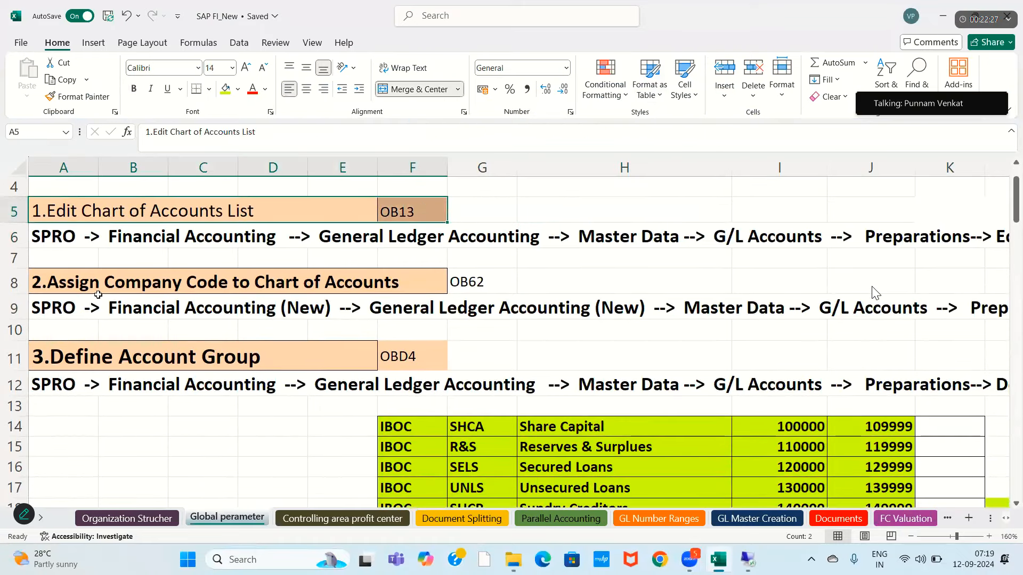
pyautogui.moveTo(156, 285); pyautogui.dragTo(397, 285)
pyautogui.scroll(-1, 398, 285)
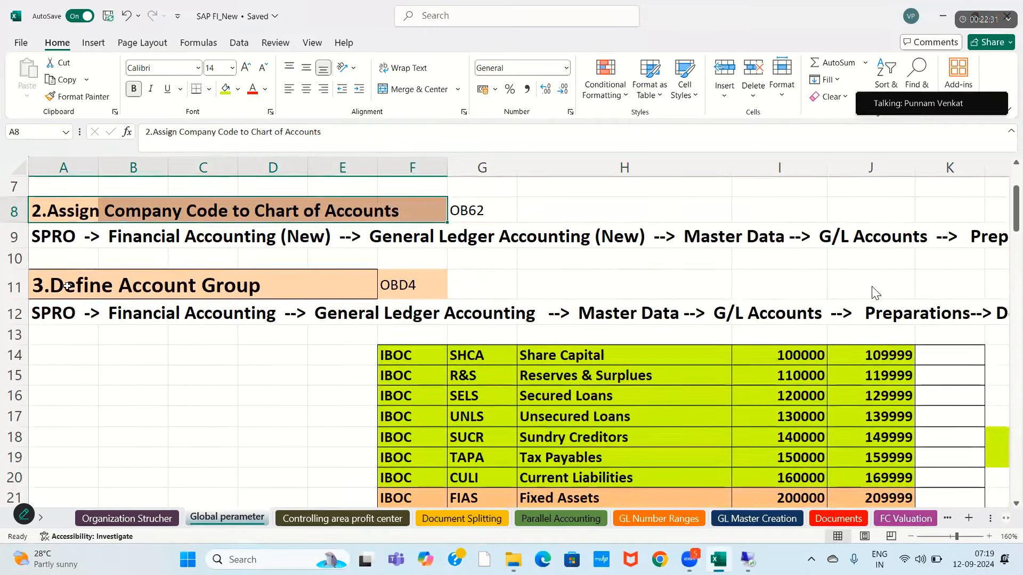
pyautogui.click(88, 282)
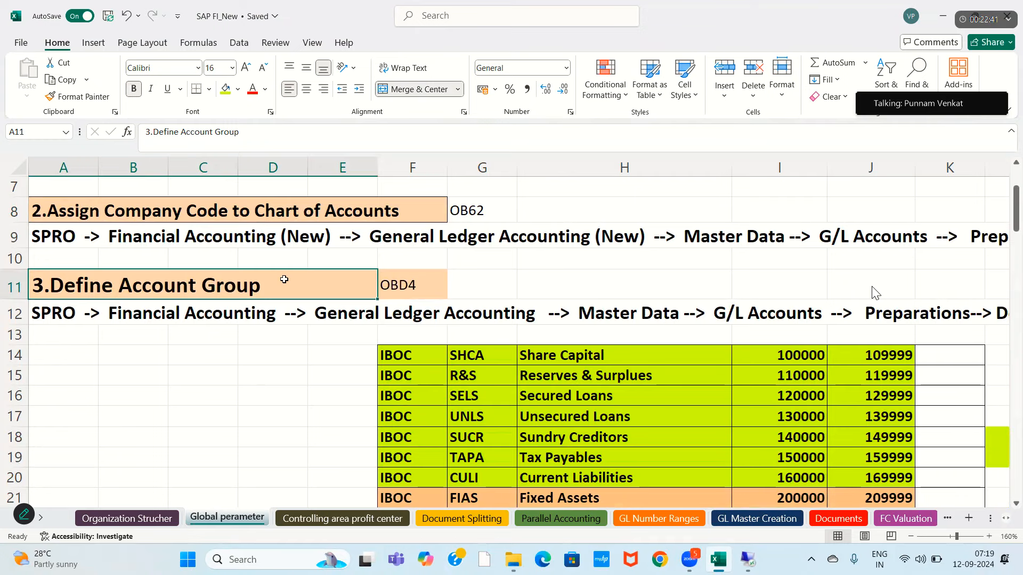
pyautogui.scroll(-1, 363, 311)
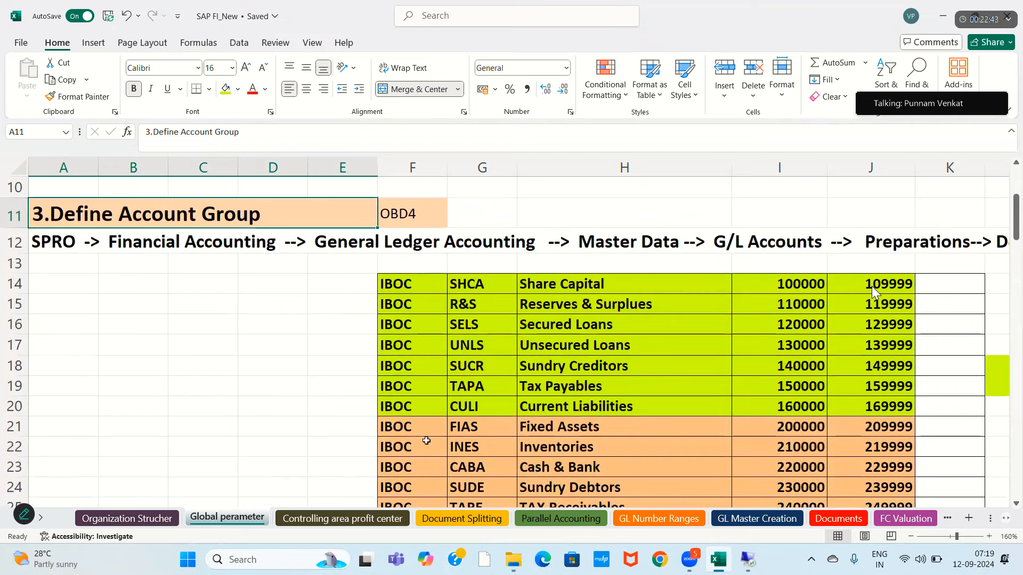
pyautogui.scroll(3, 245, 361)
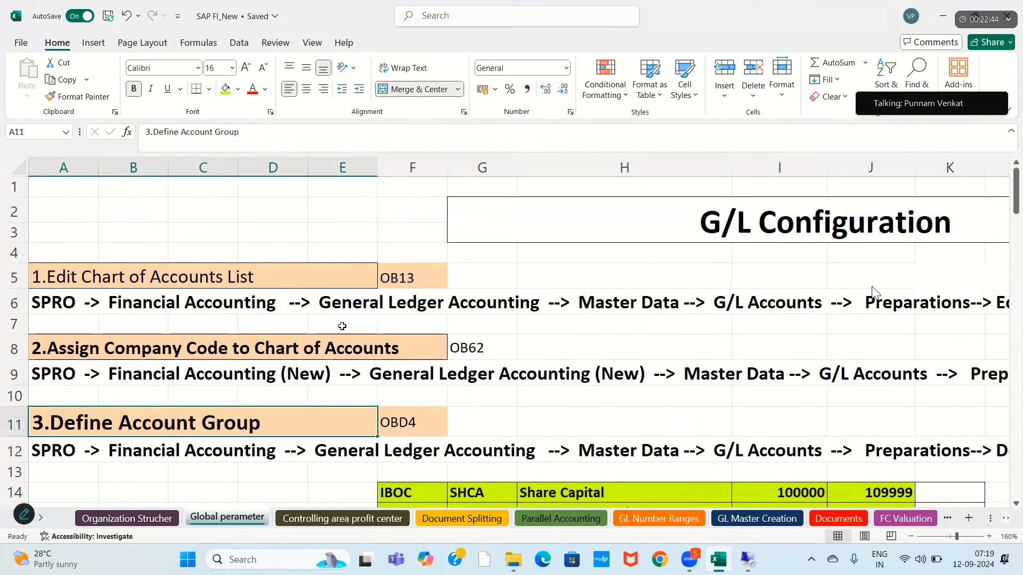
pyautogui.click(421, 280)
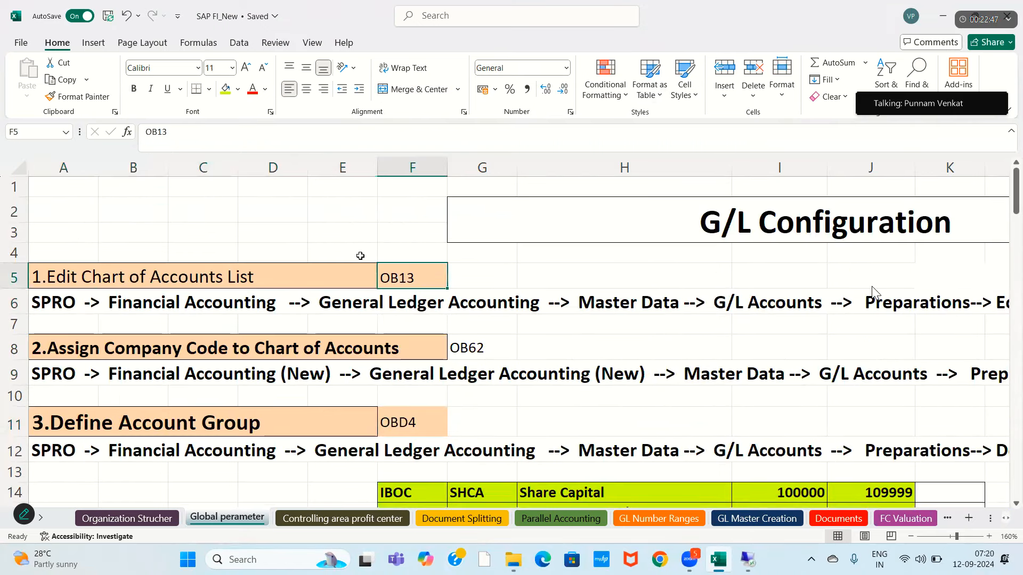
pyautogui.click(60, 316)
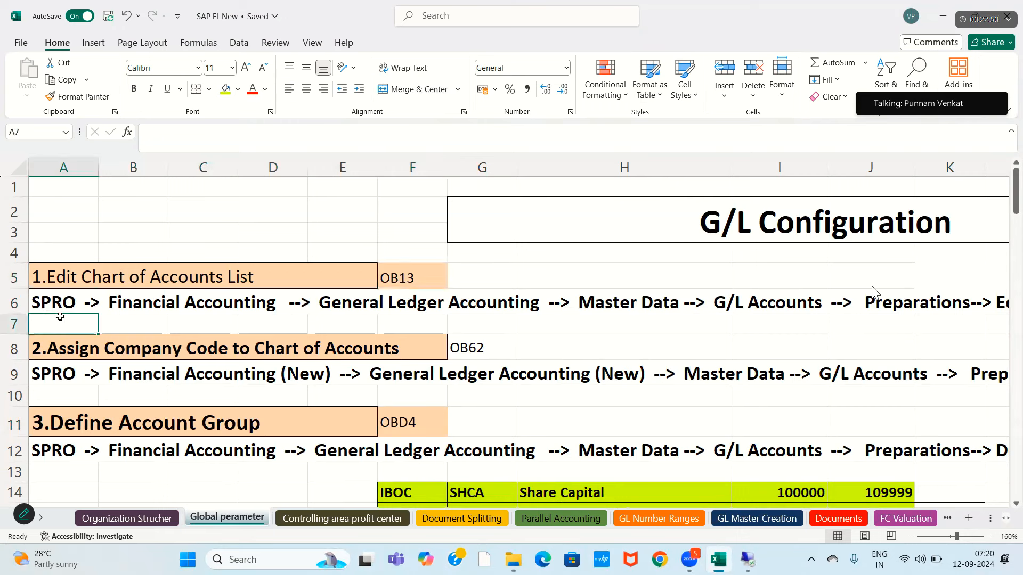
pyautogui.click(165, 330)
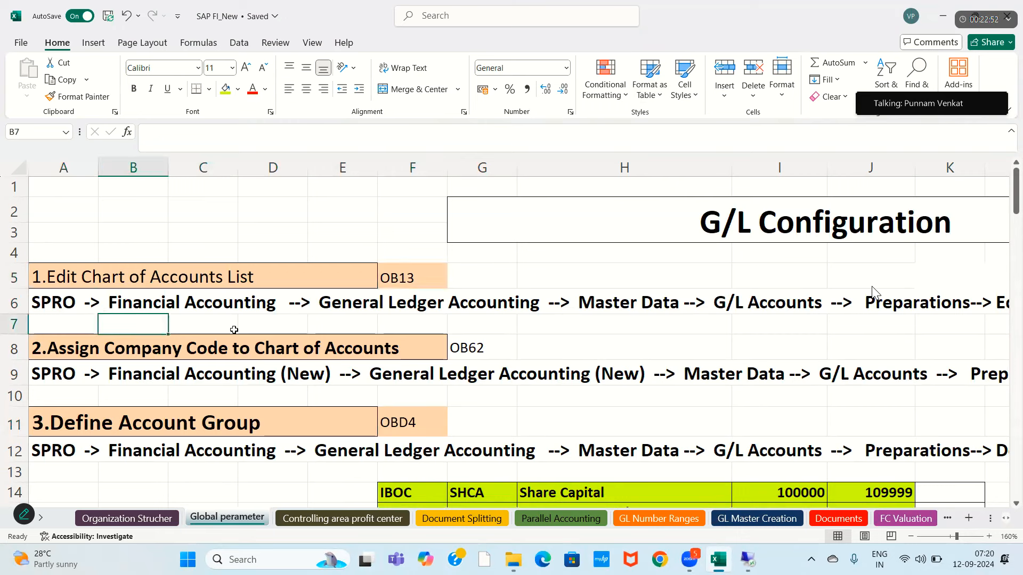
pyautogui.click(368, 322)
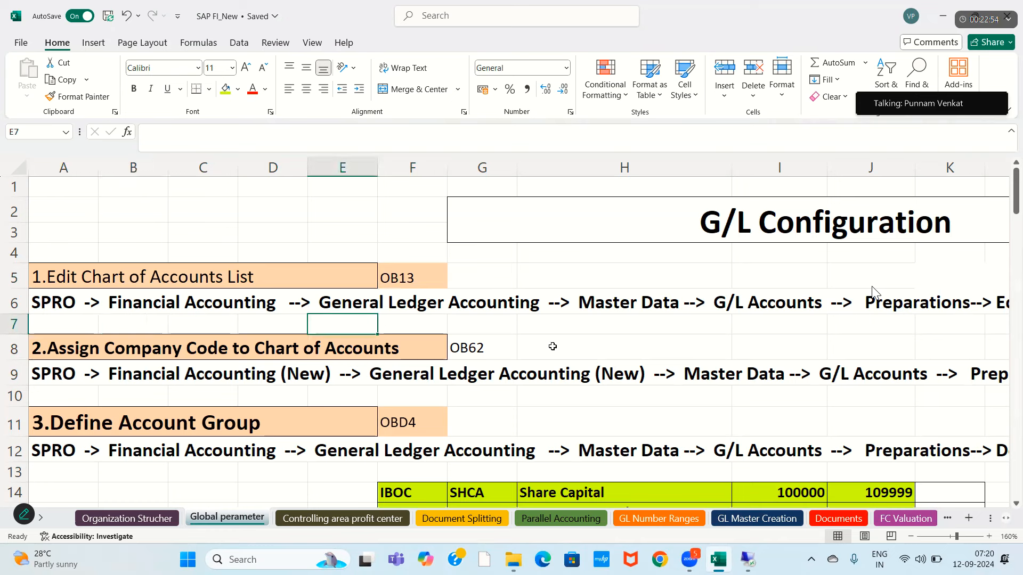
pyautogui.click(614, 329)
pyautogui.press('Right')
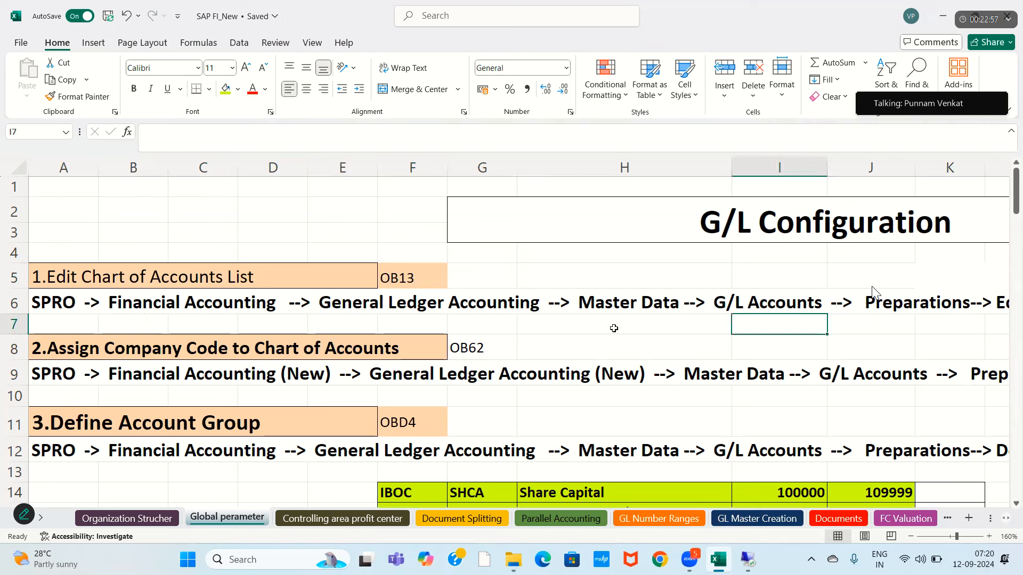
pyautogui.press('Right')
pyautogui.press('Right')
pyautogui.press('Right')
pyautogui.press('Right')
pyautogui.press('Right')
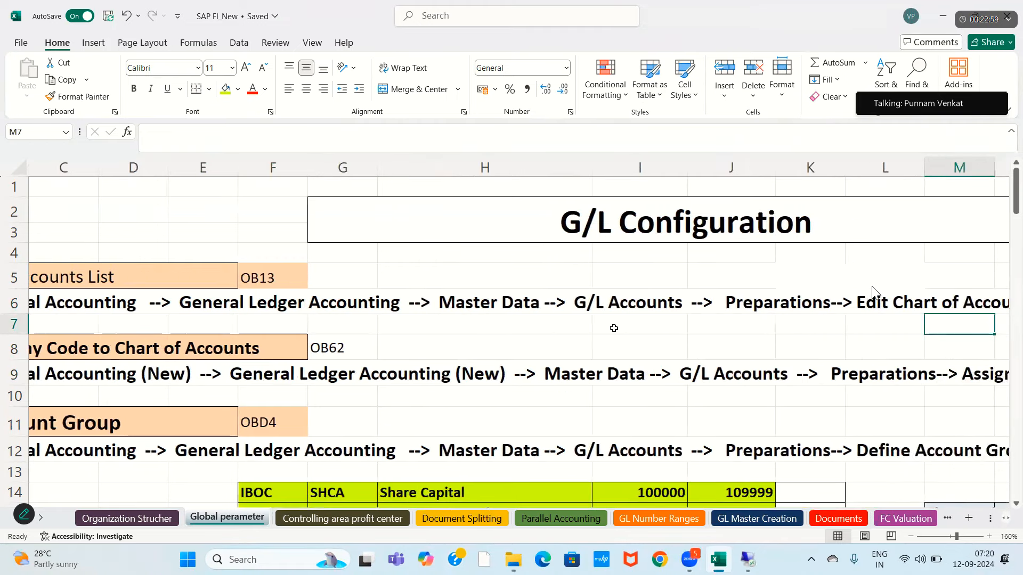
pyautogui.press('Right')
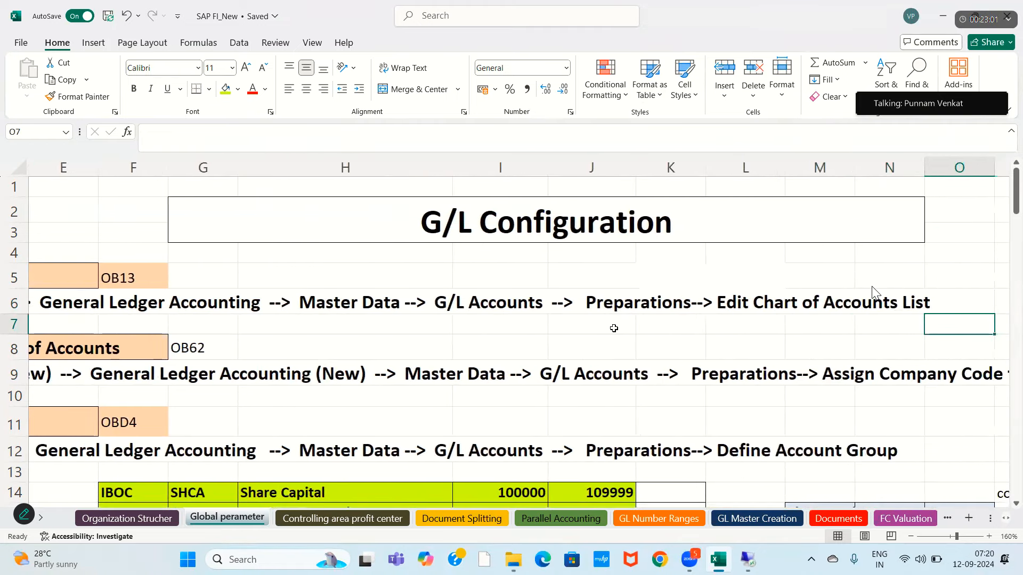
pyautogui.press('Left')
pyautogui.press('Left')
pyautogui.press('Left')
pyautogui.press('Left')
pyautogui.press('Left')
pyautogui.press('Left')
pyautogui.press('Left')
pyautogui.press('Left')
pyautogui.press('Left')
pyautogui.press('Left')
pyautogui.press('Left')
pyautogui.press('Left')
pyautogui.press('Left')
pyautogui.press('Left')
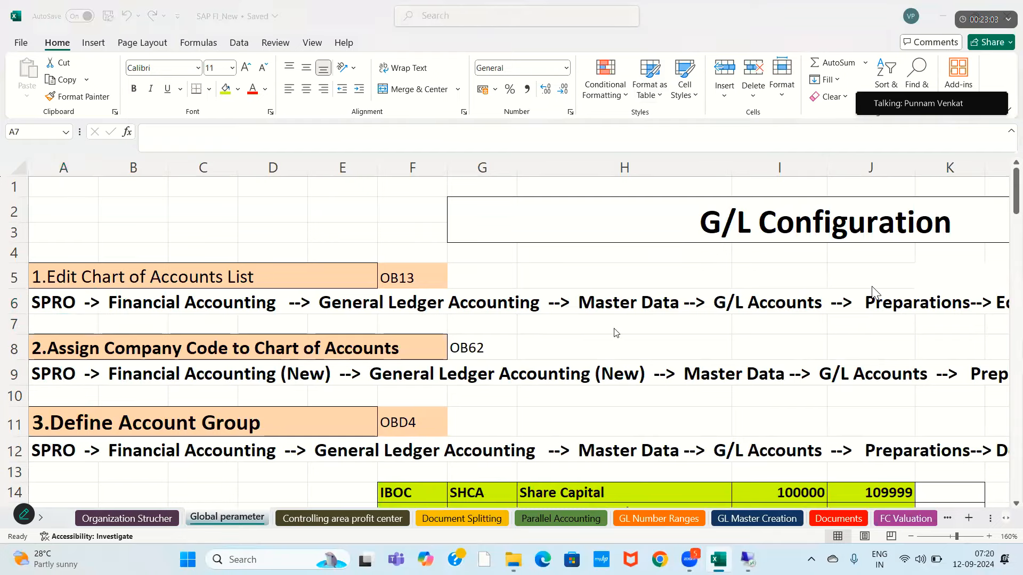
pyautogui.hotkey('alt', 'Tab')
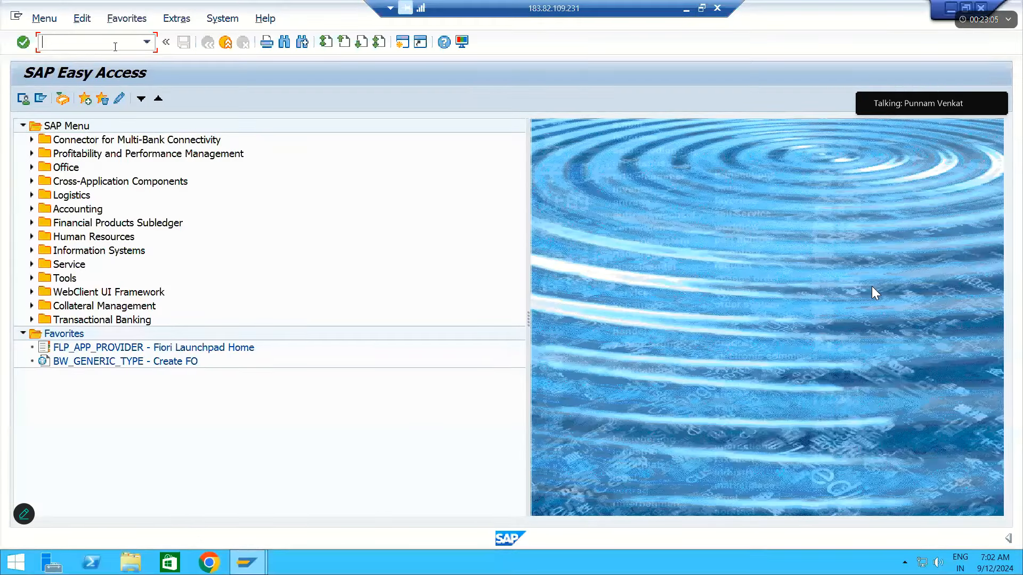
# - Run SPRO, open the SAP Reference IMG and expand Financial Accounting
pyautogui.write('SPRO')
pyautogui.press('Return')
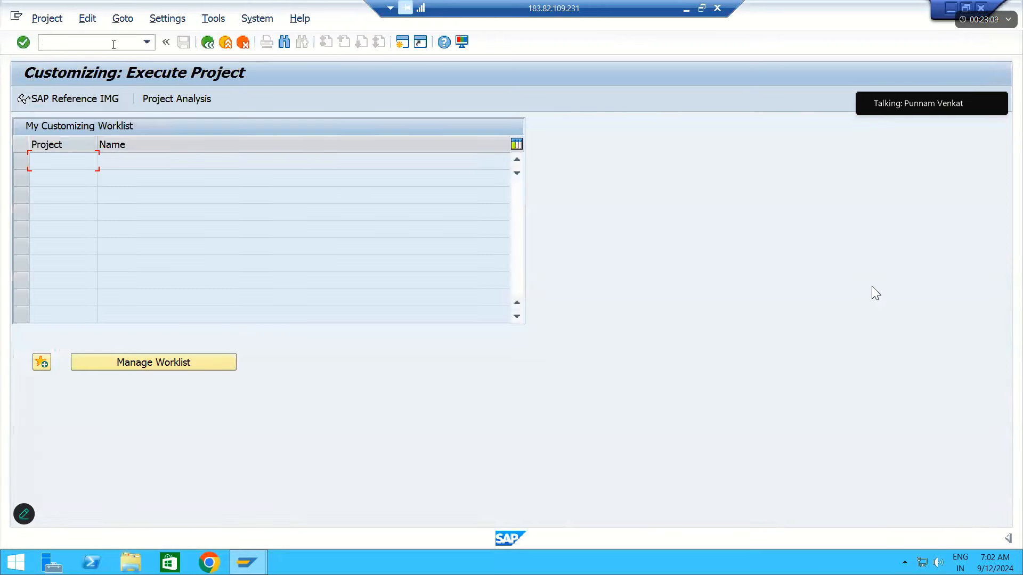
pyautogui.click(82, 103)
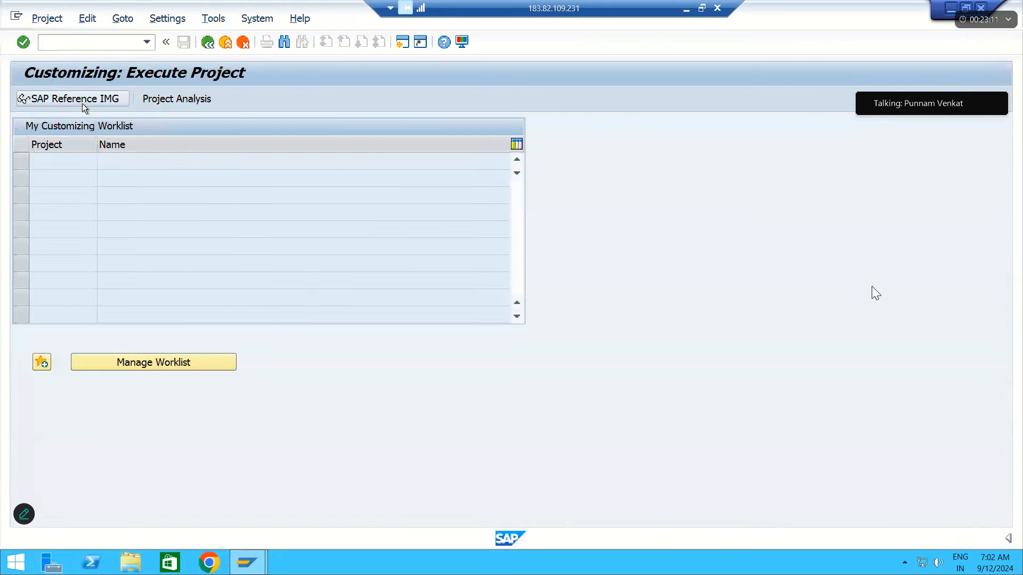
pyautogui.click(103, 251)
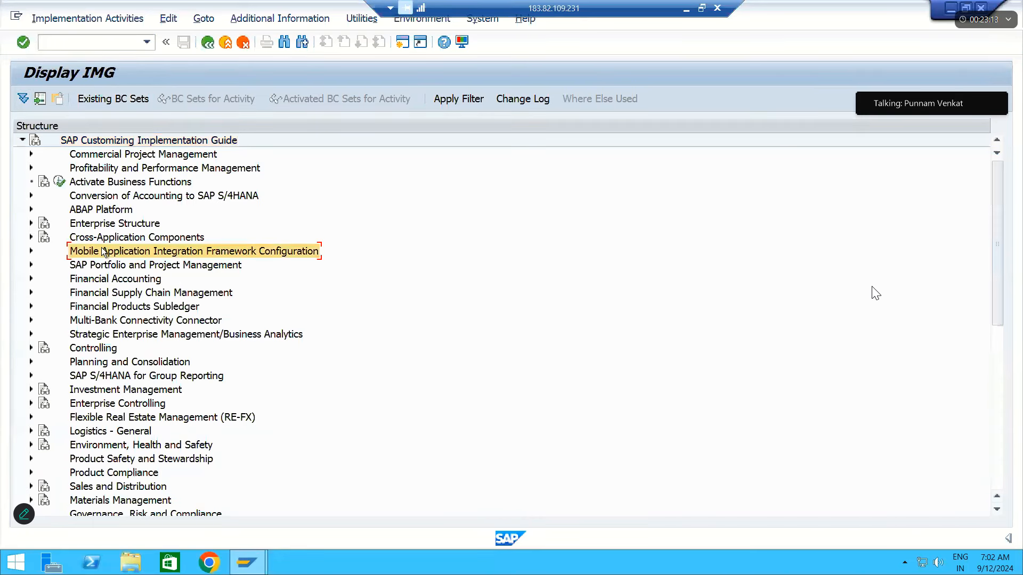
pyautogui.press('Up')
pyautogui.press('Up')
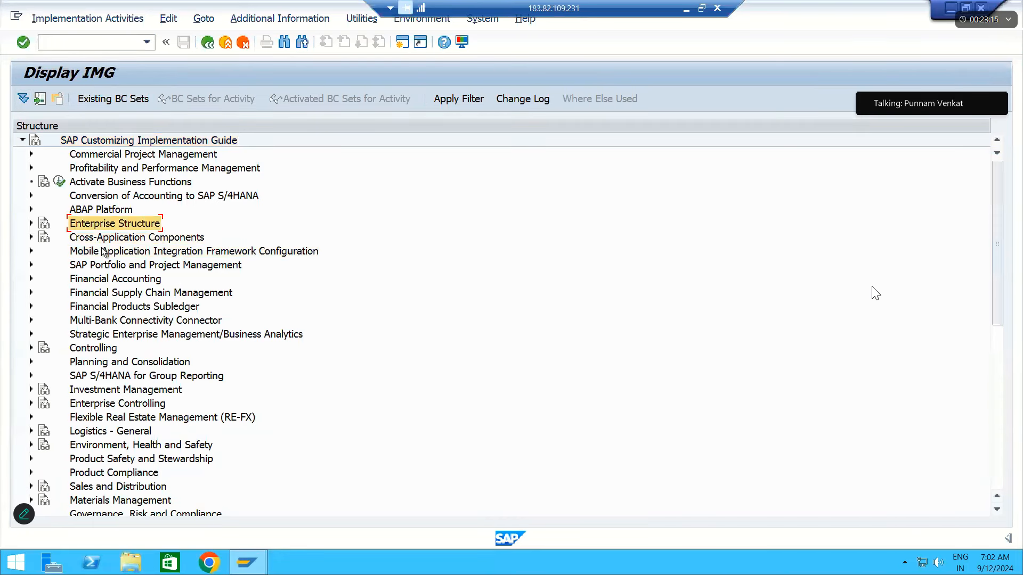
pyautogui.press('Down')
pyautogui.press('Down')
pyautogui.press('Down')
pyautogui.press('Down')
pyautogui.press('Right')
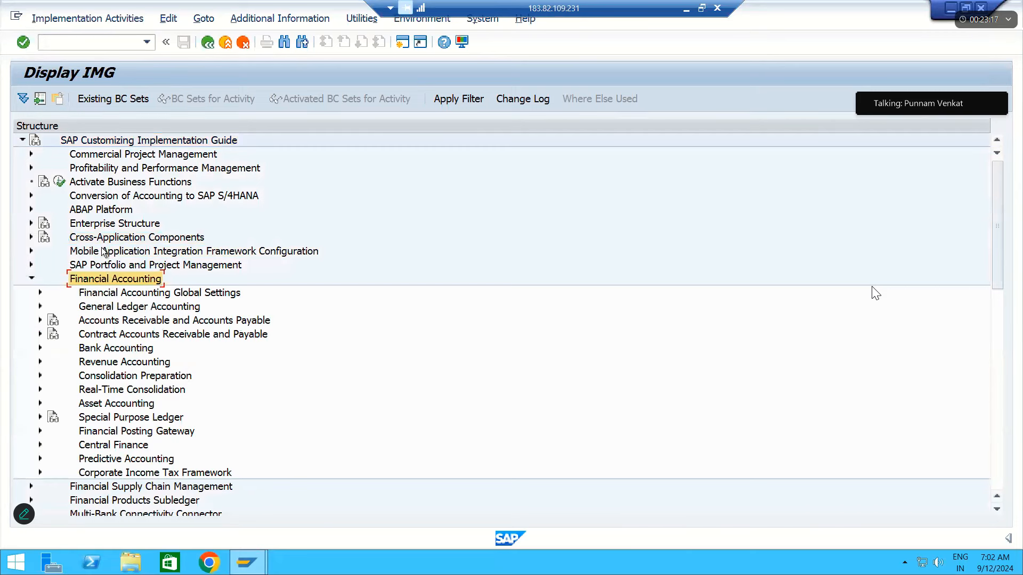
# - Expand General Ledger Accounting > Master Data > G/L Accounts > Preparations to list its activities
pyautogui.press('Down')
pyautogui.press('Right')
pyautogui.press('Left')
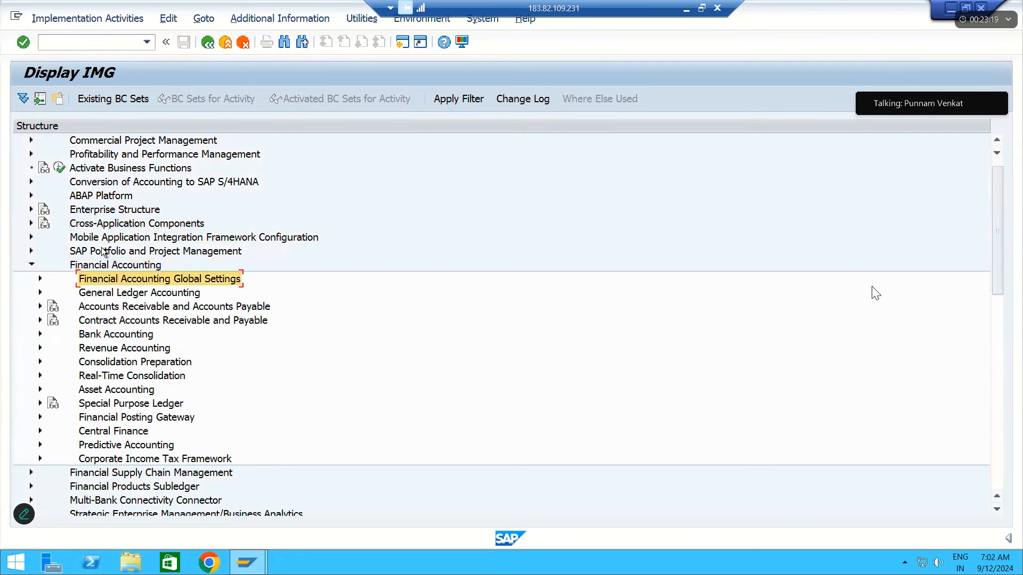
pyautogui.press('Down')
pyautogui.press('Right')
pyautogui.press('Down')
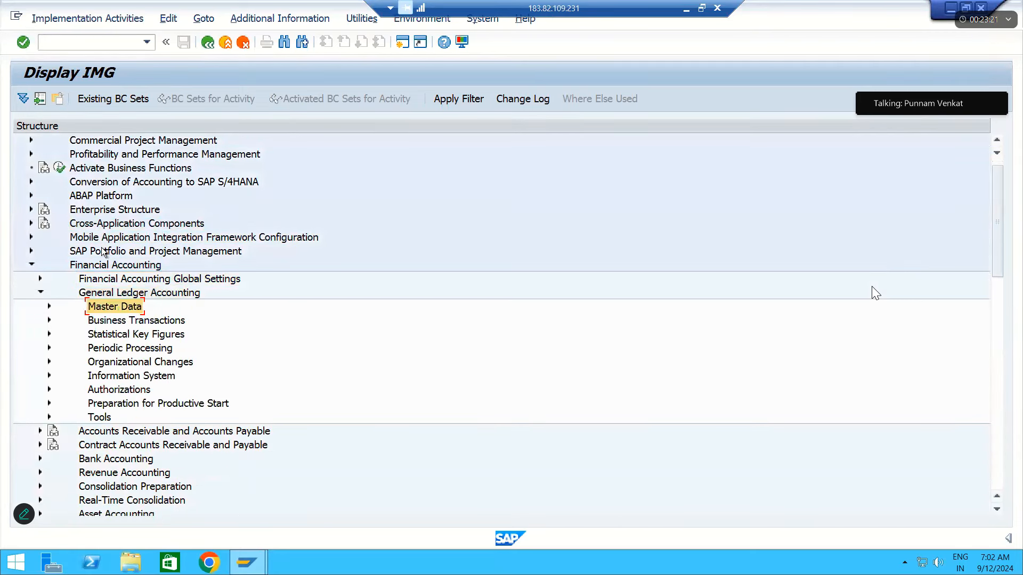
pyautogui.press('Right')
pyautogui.press('Down')
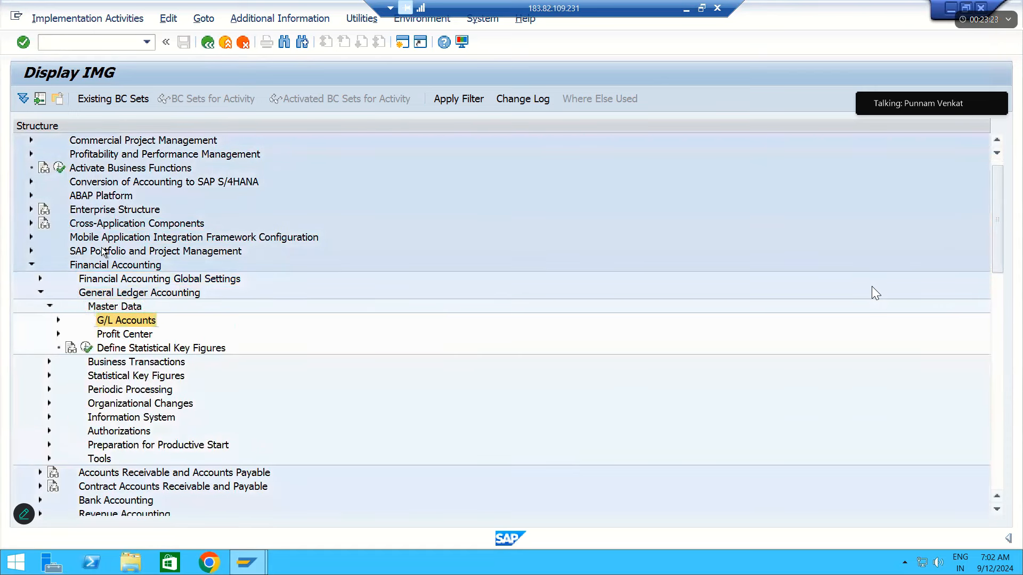
pyautogui.press('Right')
pyautogui.press('Down')
pyautogui.press('Down')
pyautogui.press('Right')
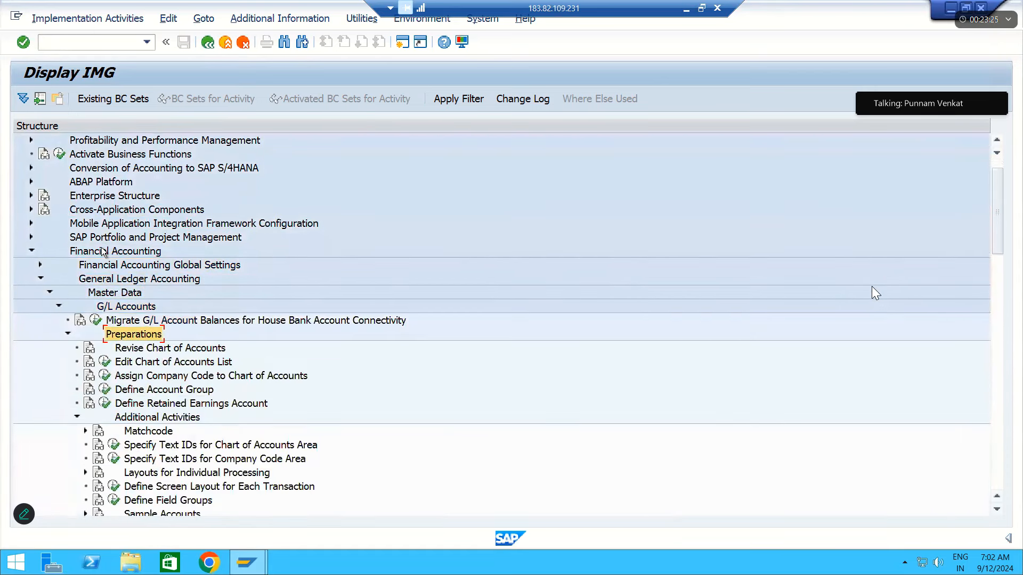
pyautogui.press('Down')
pyautogui.press('Down')
pyautogui.press('Down')
pyautogui.press('Down')
pyautogui.press('Down')
pyautogui.press('Down')
pyautogui.press('Left')
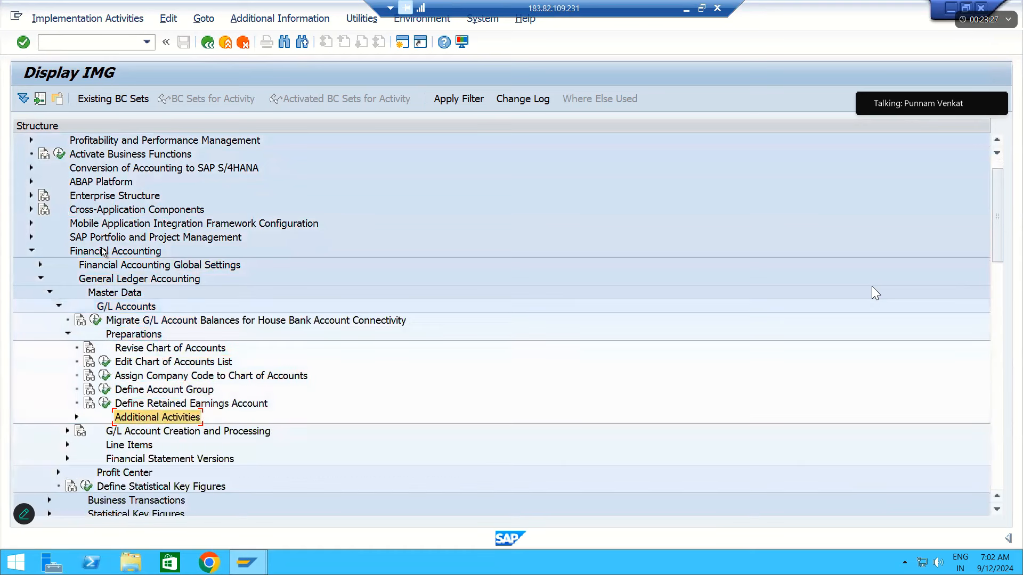
pyautogui.click(136, 367)
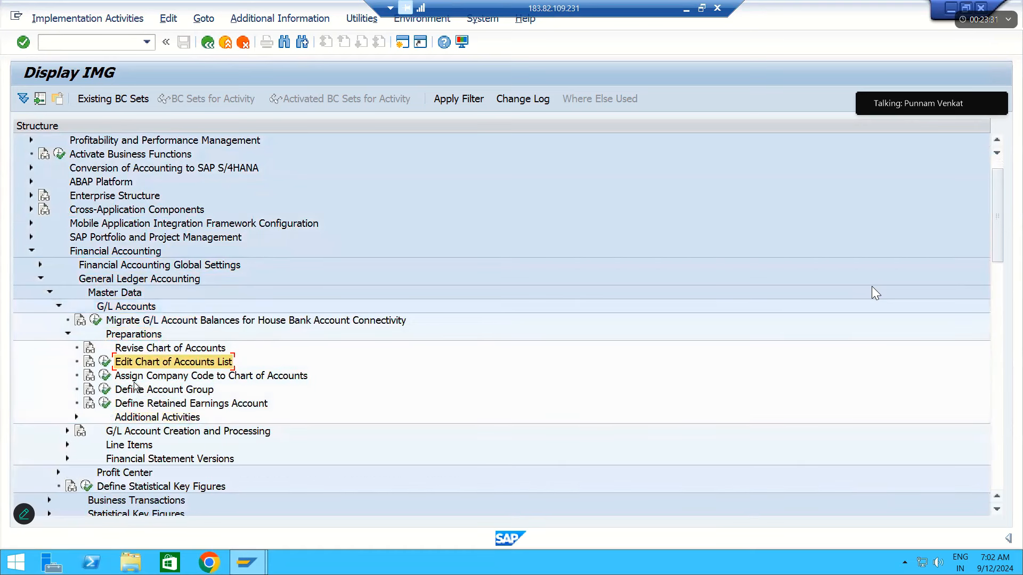
pyautogui.click(135, 382)
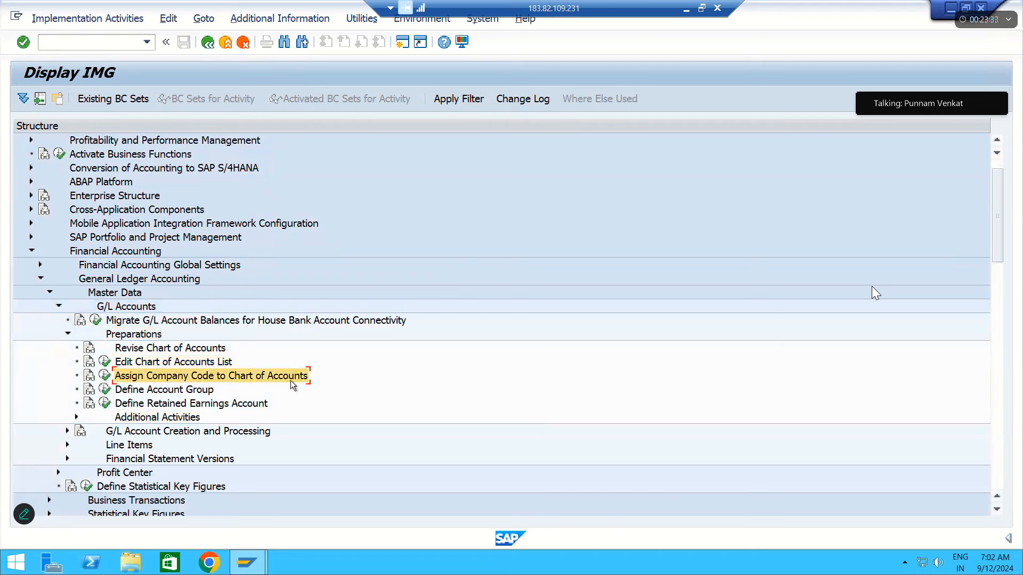
pyautogui.click(127, 394)
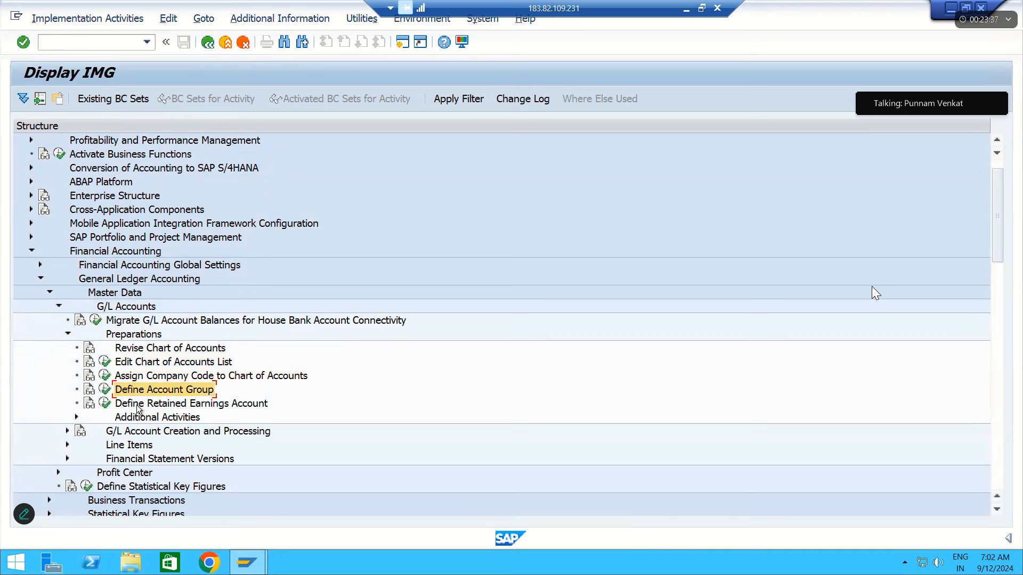
pyautogui.click(136, 406)
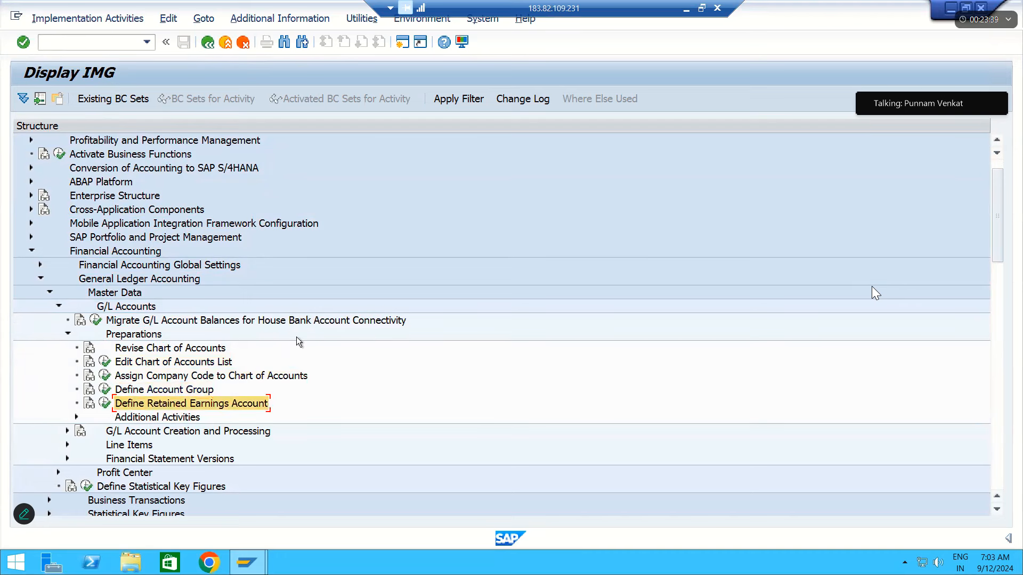
pyautogui.click(154, 364)
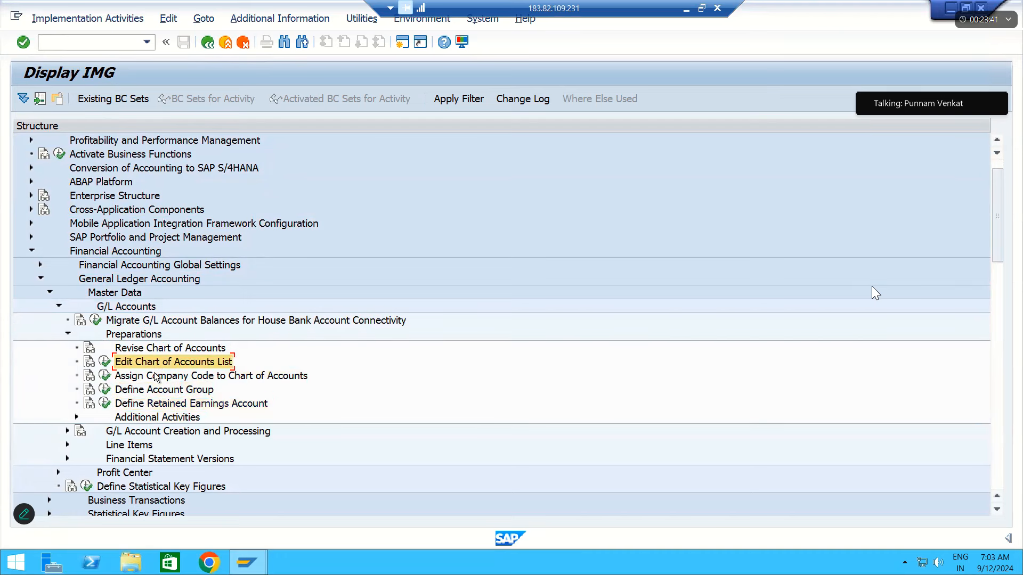
pyautogui.click(156, 377)
pyautogui.click(157, 391)
pyautogui.click(157, 403)
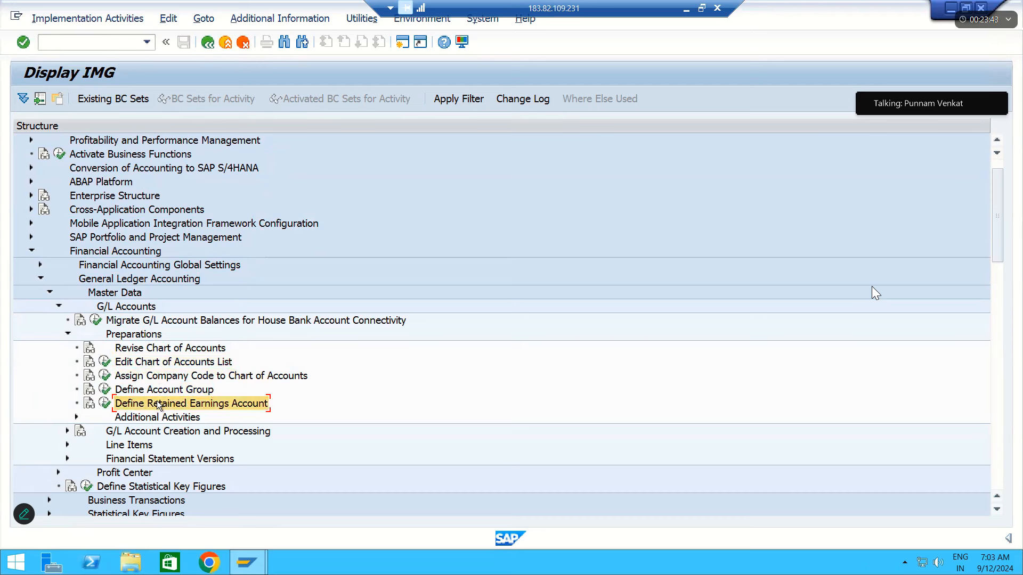
pyautogui.click(129, 364)
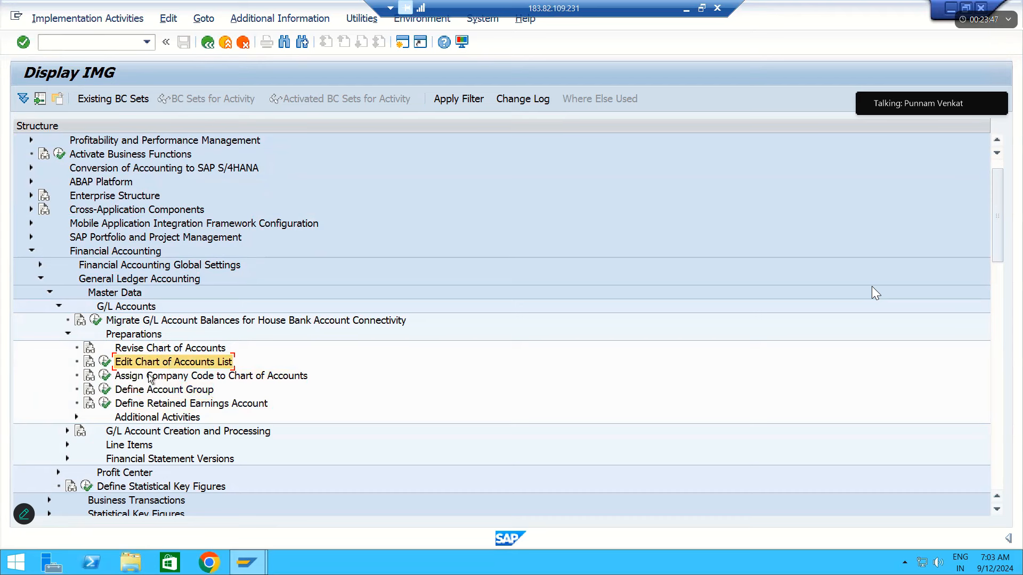
pyautogui.click(128, 376)
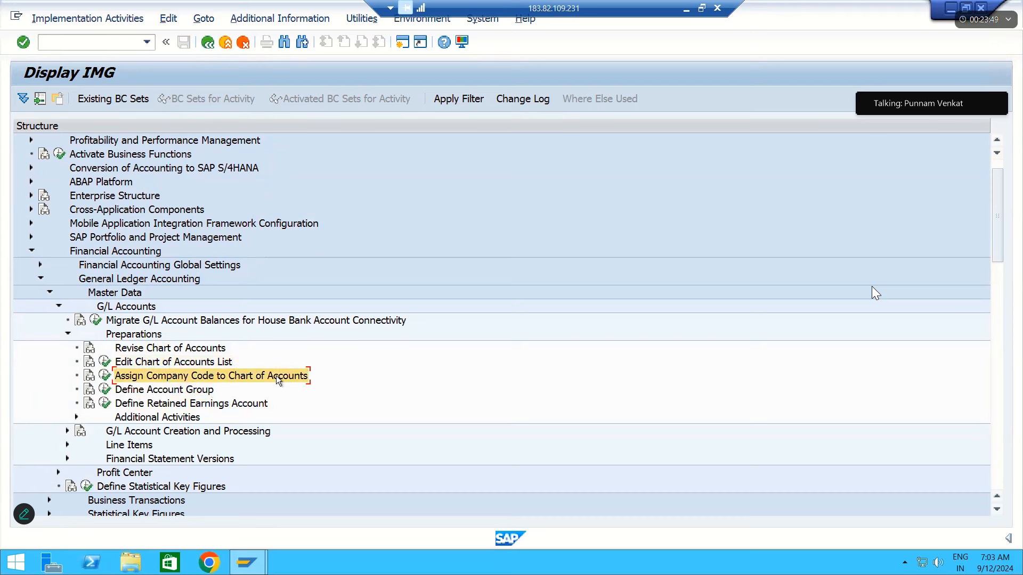
pyautogui.click(134, 391)
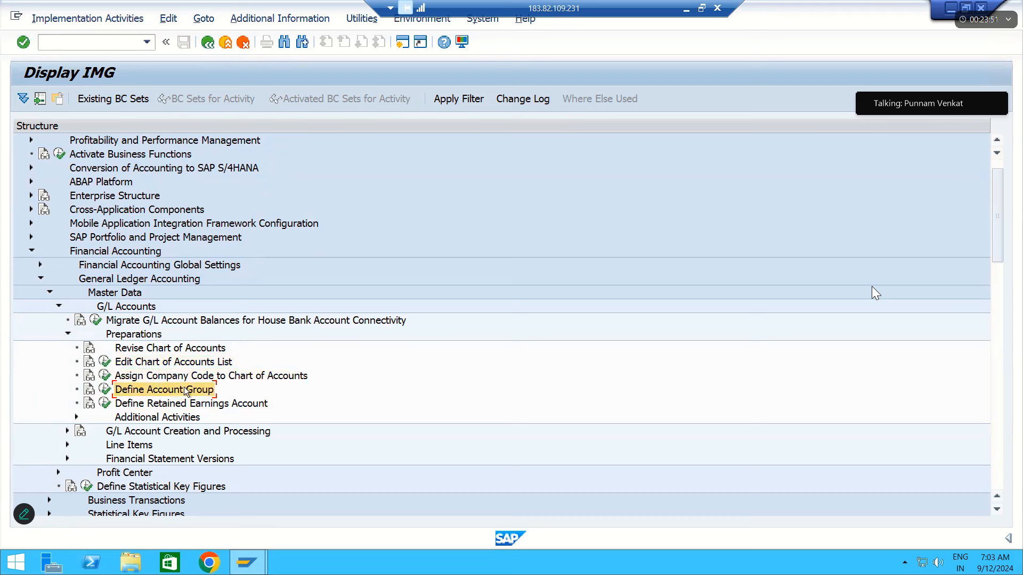
pyautogui.click(128, 405)
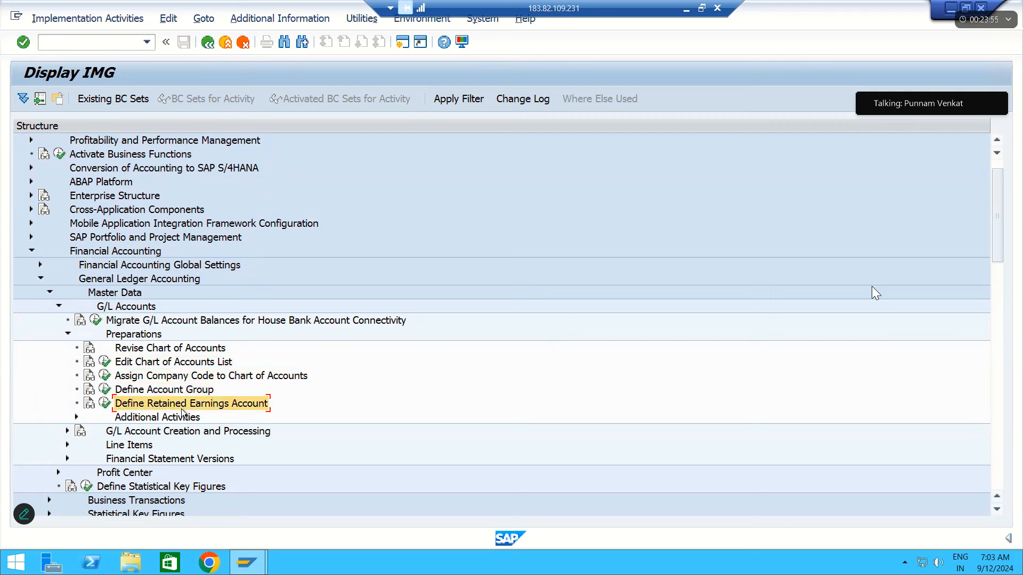
pyautogui.click(115, 257)
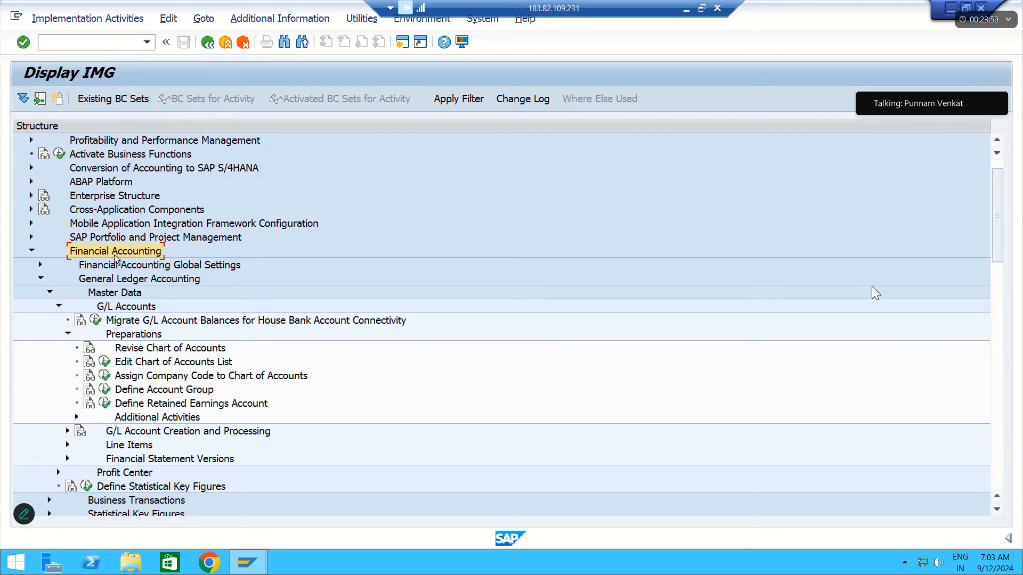
pyautogui.click(100, 284)
pyautogui.click(109, 294)
pyautogui.click(127, 308)
pyautogui.click(136, 336)
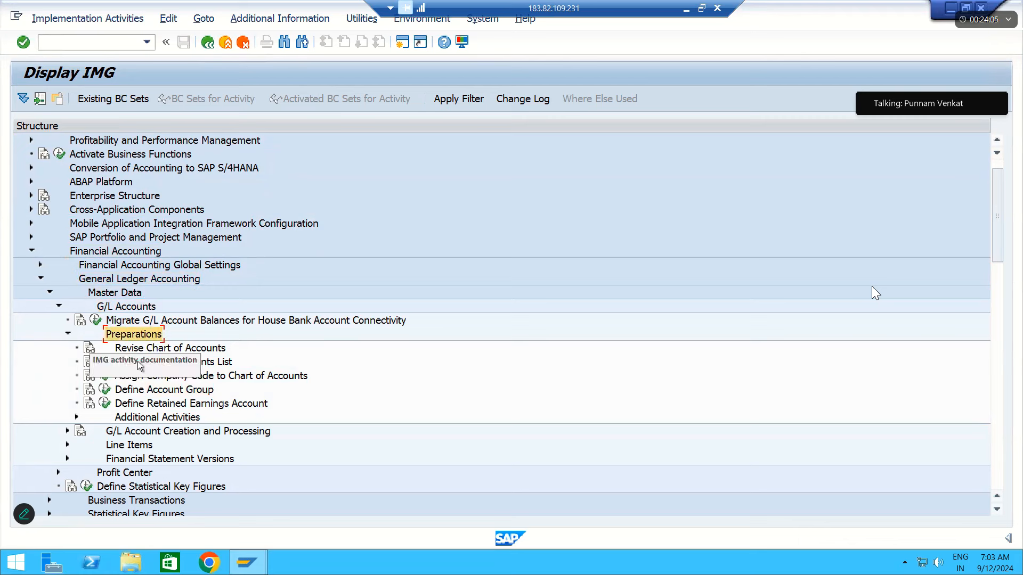
pyautogui.click(164, 362)
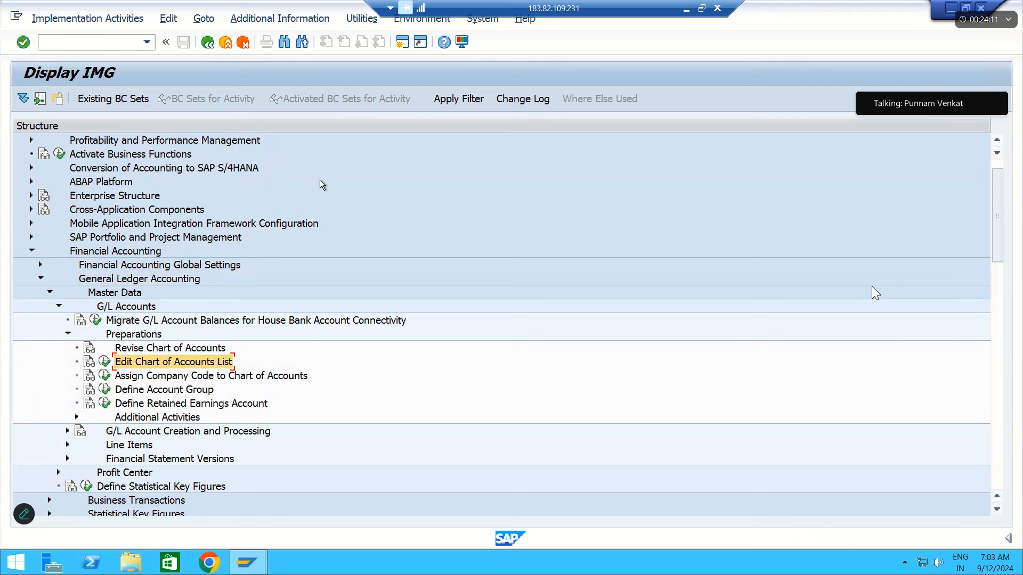
# - Show IMG activity keys in an Additional Information column and widen it to reveal full keys
pyautogui.click(286, 21)
pyautogui.moveTo(294, 35)
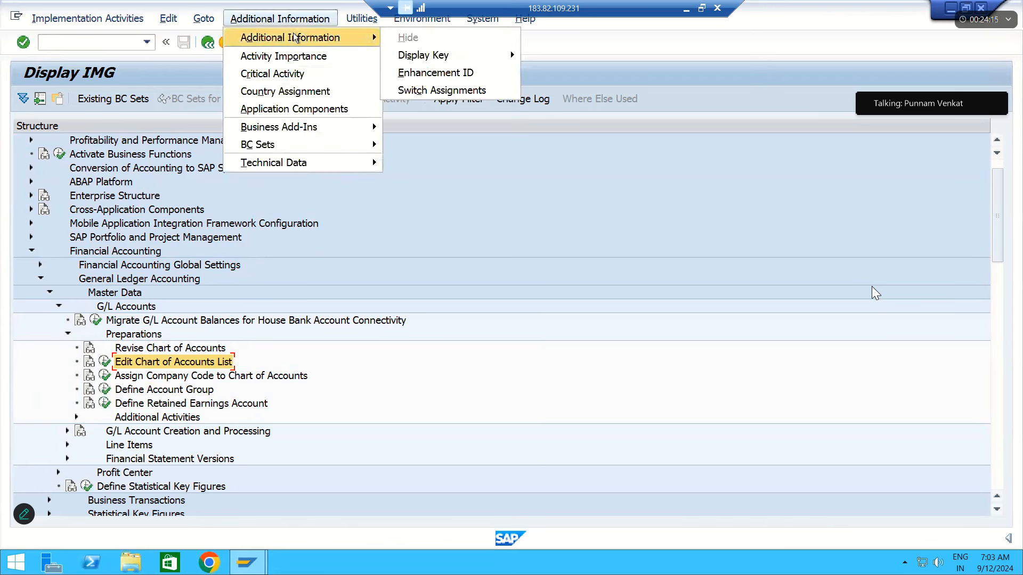
pyautogui.moveTo(419, 56)
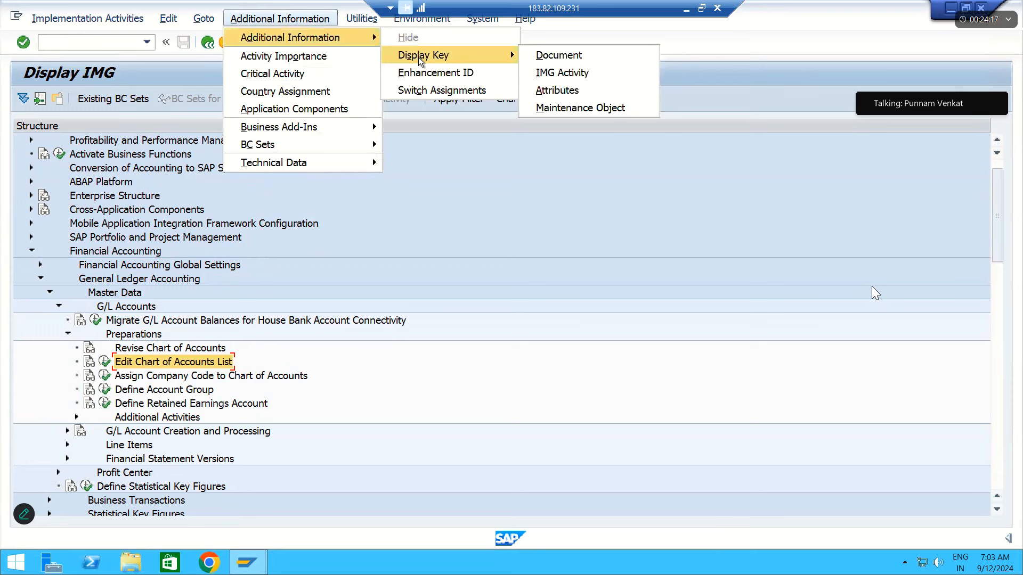
pyautogui.click(579, 72)
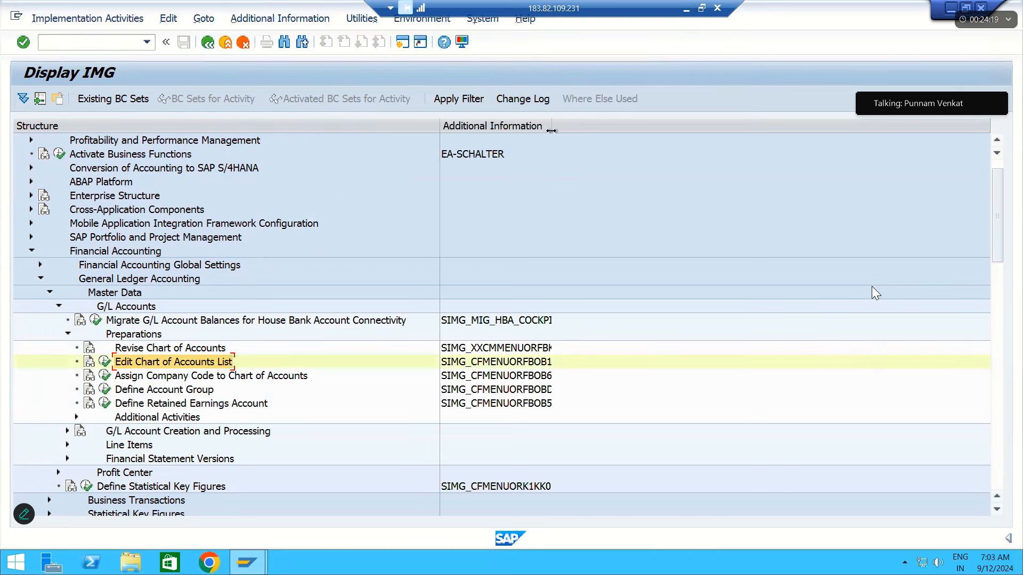
pyautogui.moveTo(553, 128); pyautogui.dragTo(668, 130)
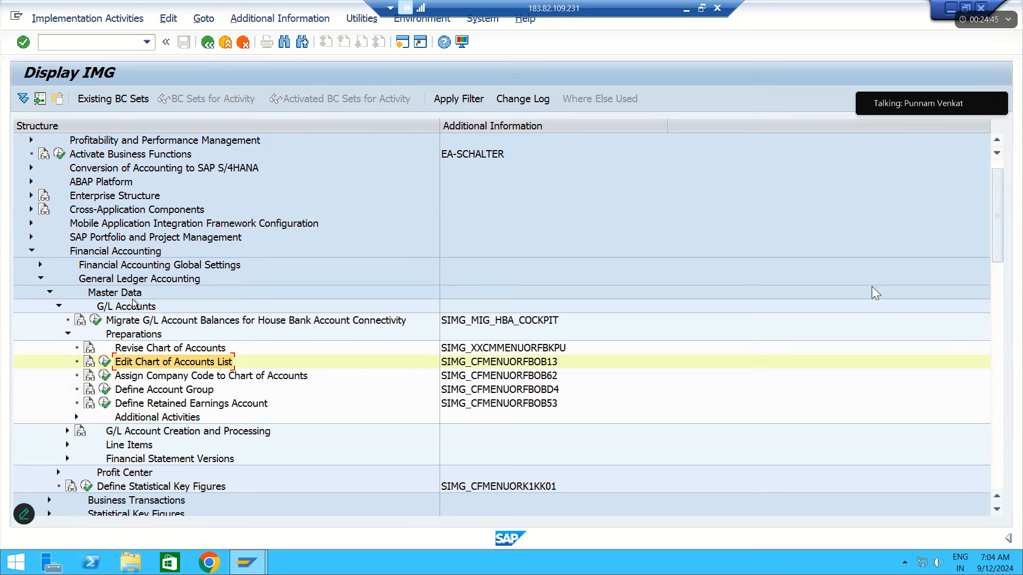
pyautogui.click(89, 364)
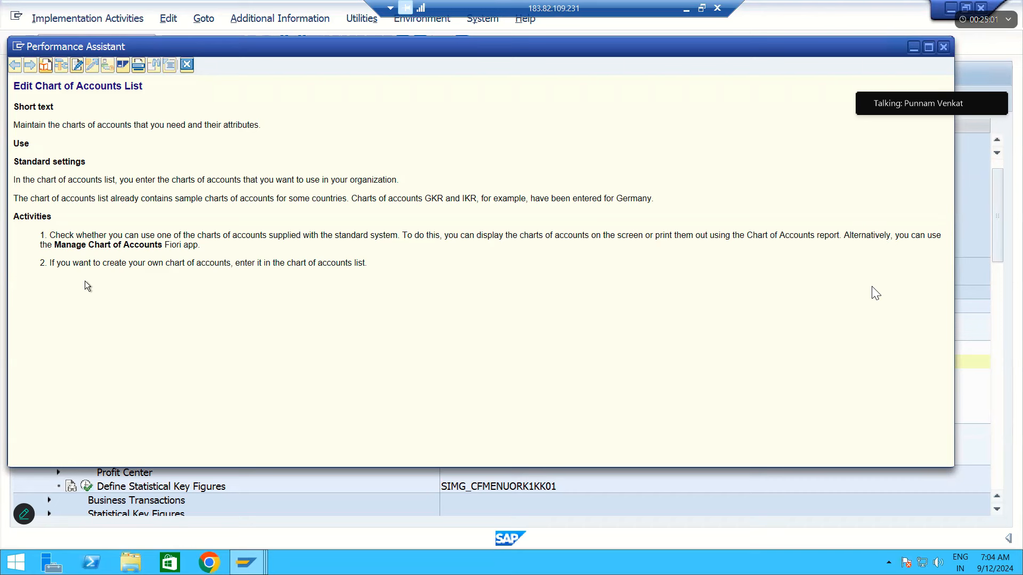
pyautogui.click(941, 50)
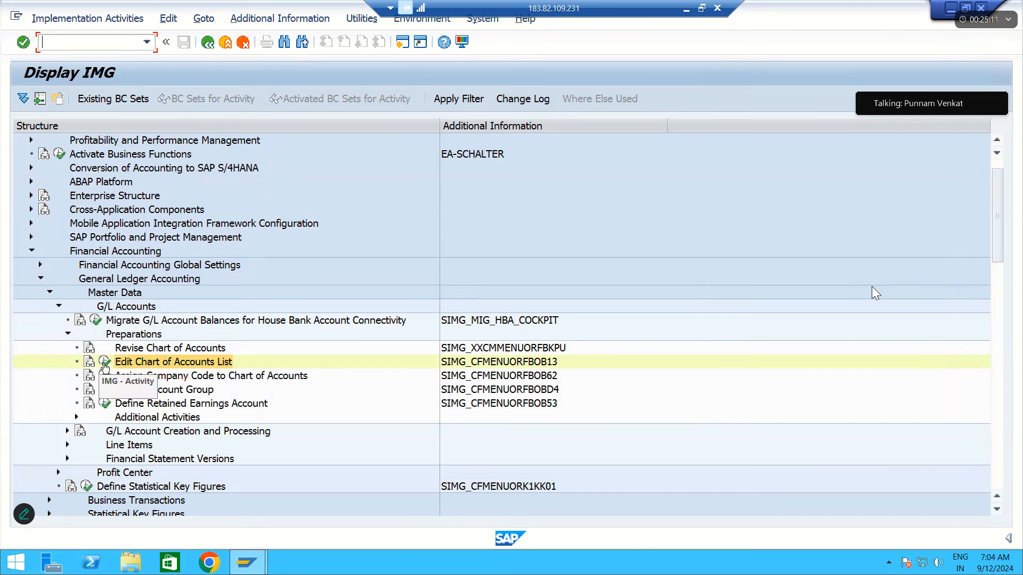
# - Add a new chart of accounts entry JBOC described as 'JB Operational Chart of Account'
pyautogui.click(105, 361)
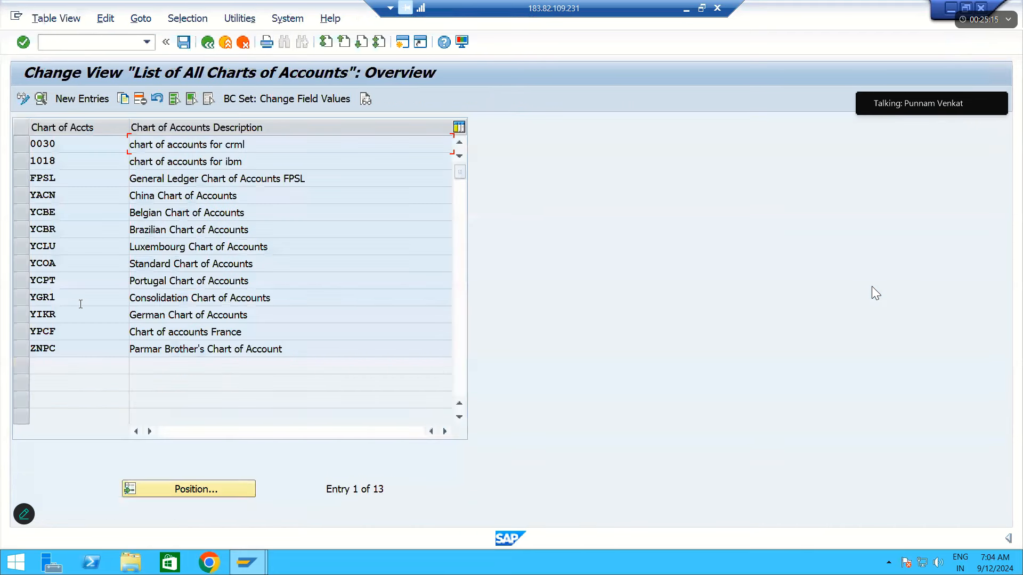
pyautogui.click(68, 97)
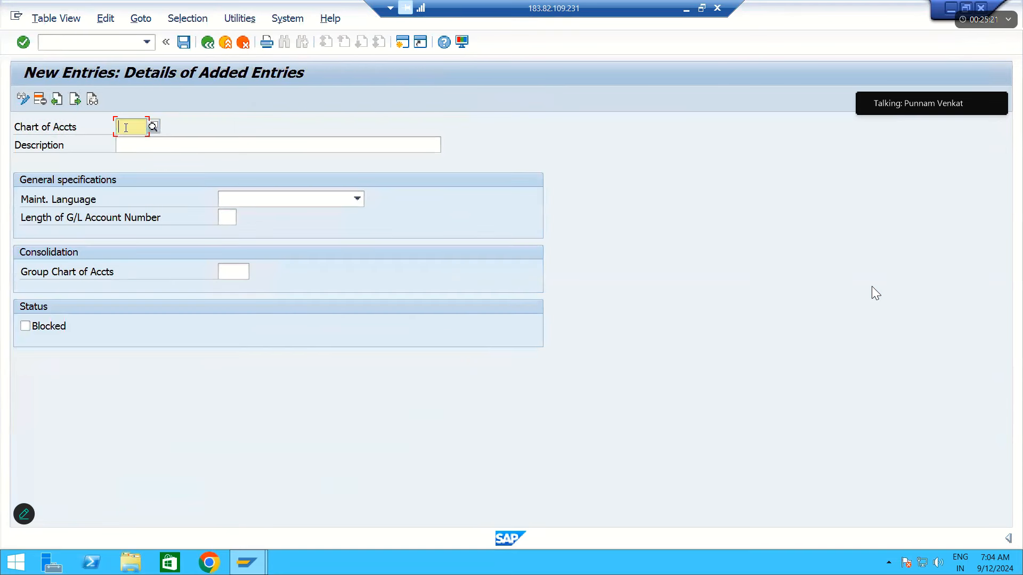
pyautogui.click(143, 143)
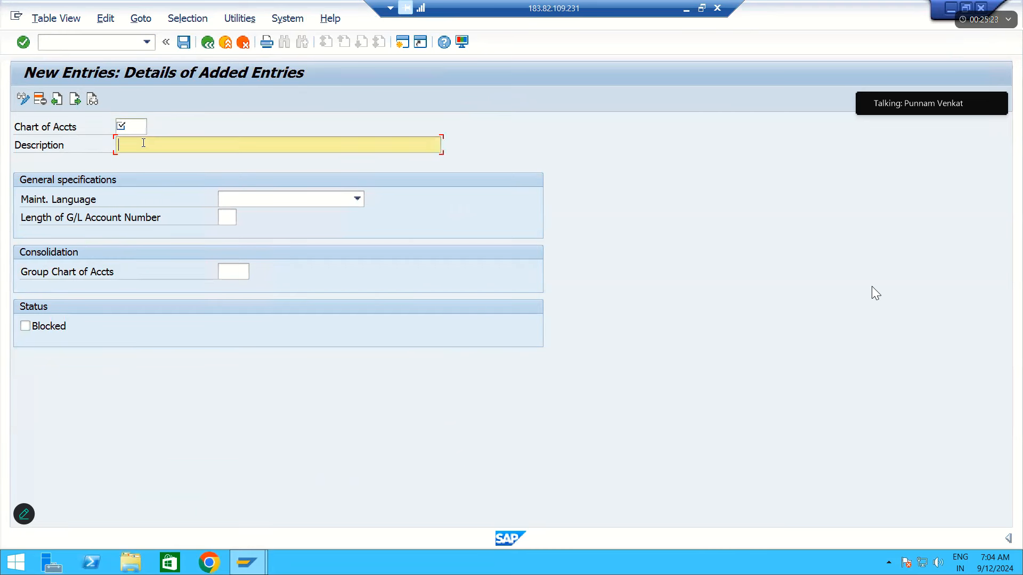
pyautogui.click(141, 129)
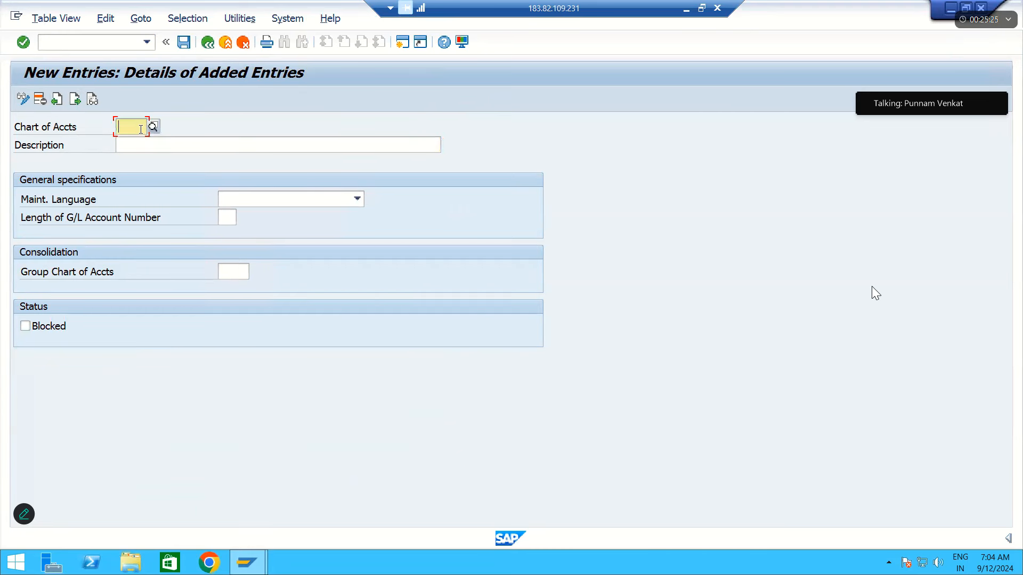
pyautogui.write('JBOC')
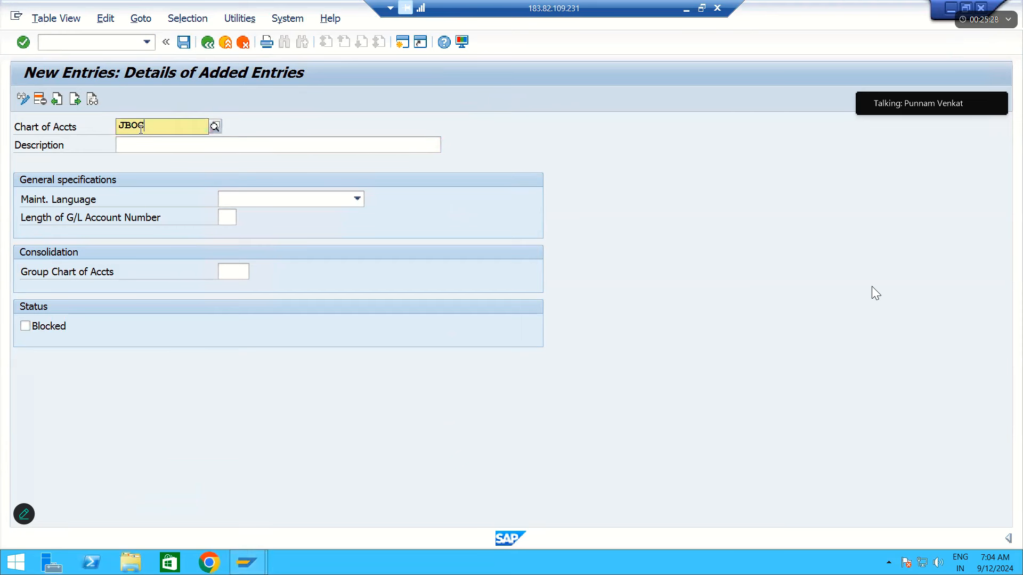
pyautogui.press('Tab')
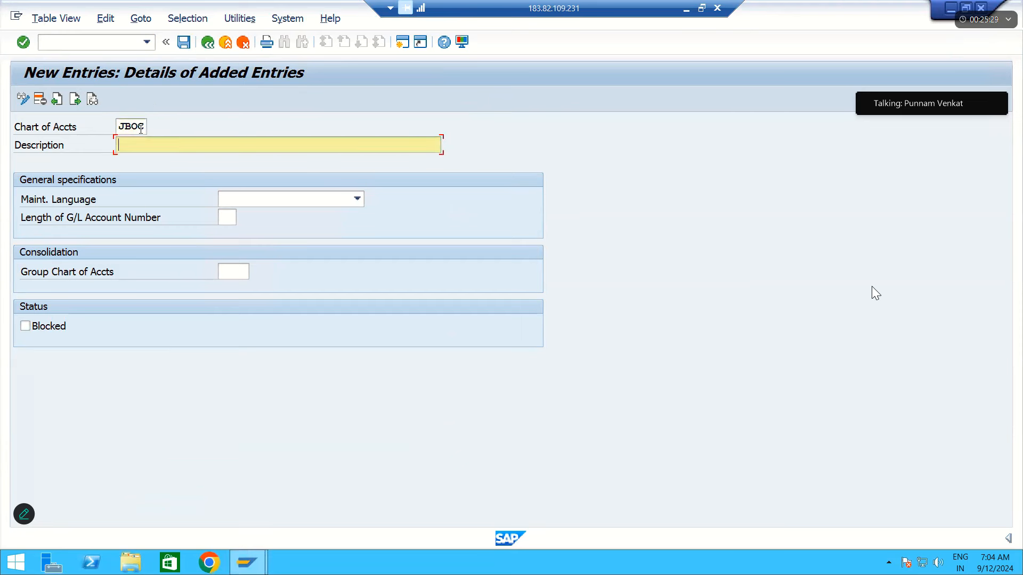
pyautogui.write('JB Operational Chart of Account')
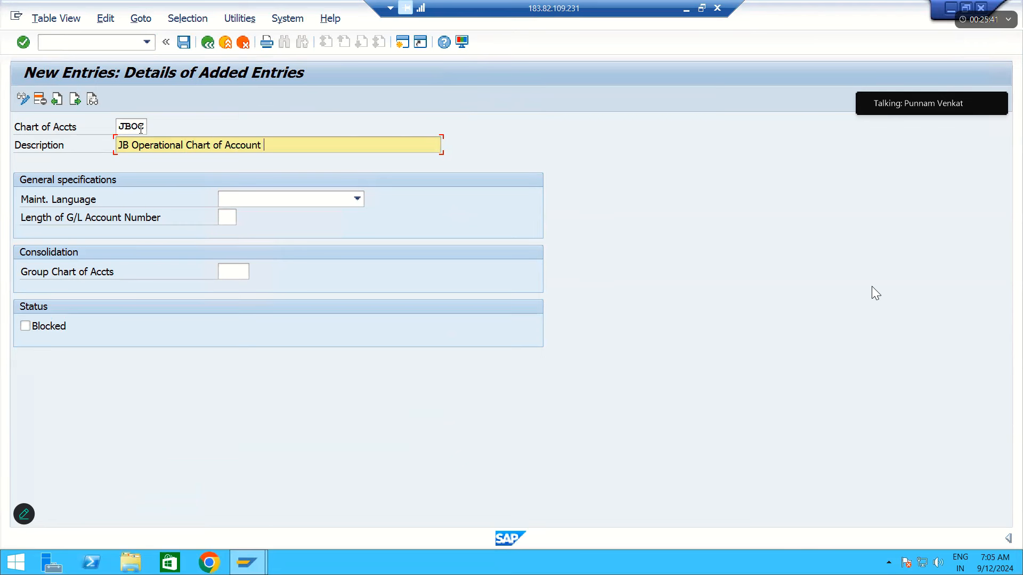
# - Set maintenance language to English and G/L account number length to 99, checking allowed range 00–10
pyautogui.click(262, 203)
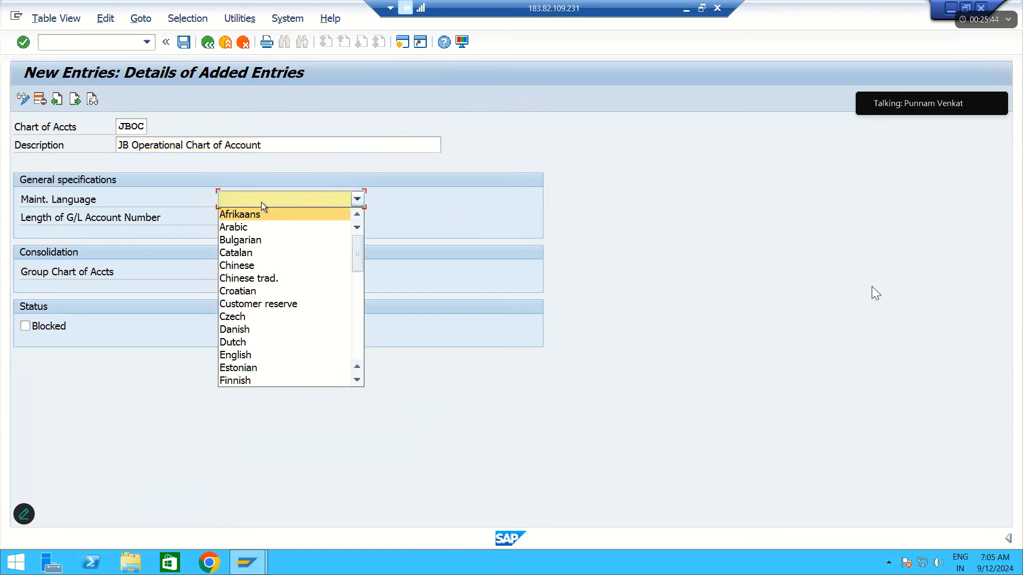
pyautogui.click(234, 356)
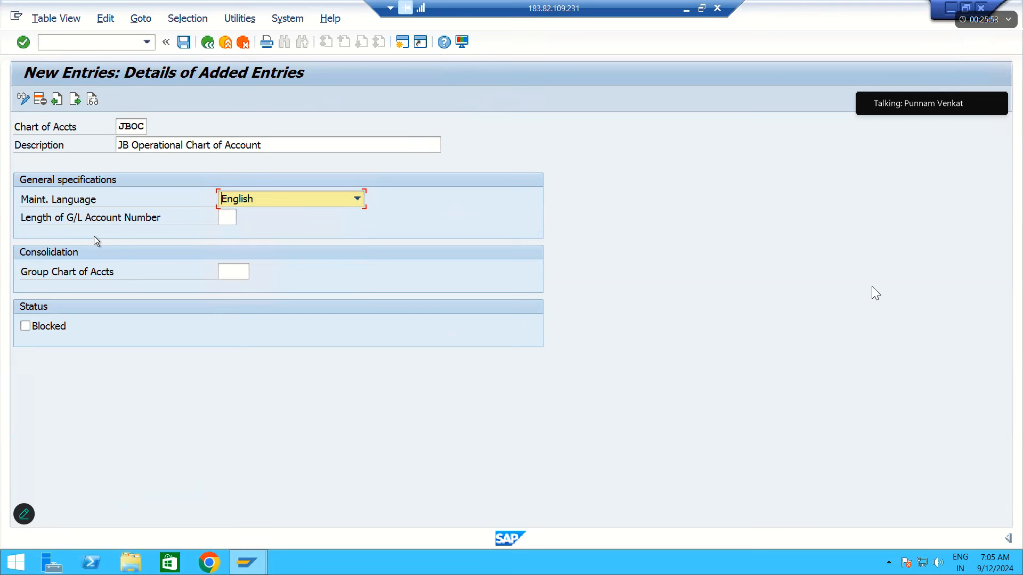
pyautogui.click(231, 219)
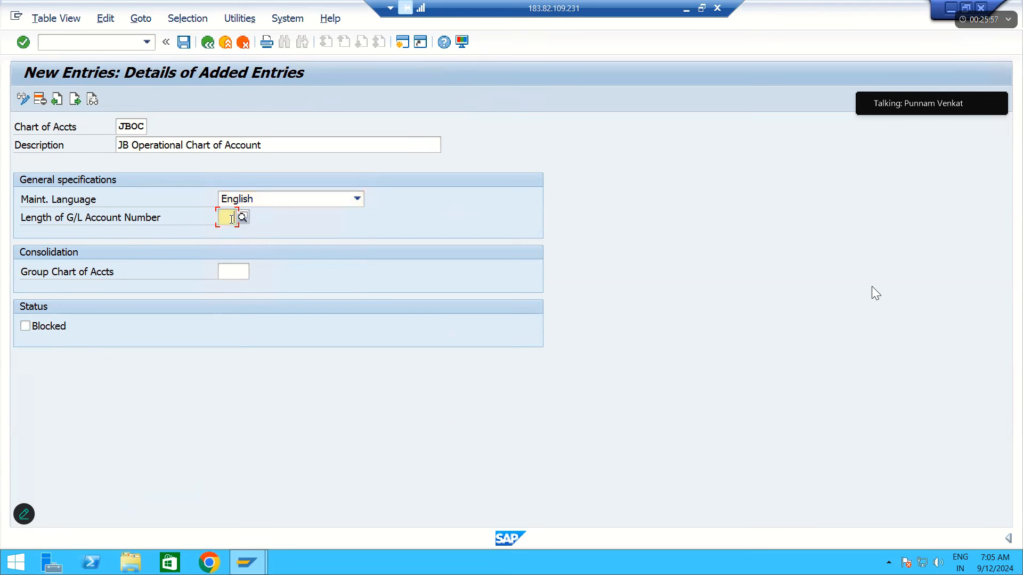
pyautogui.write('99')
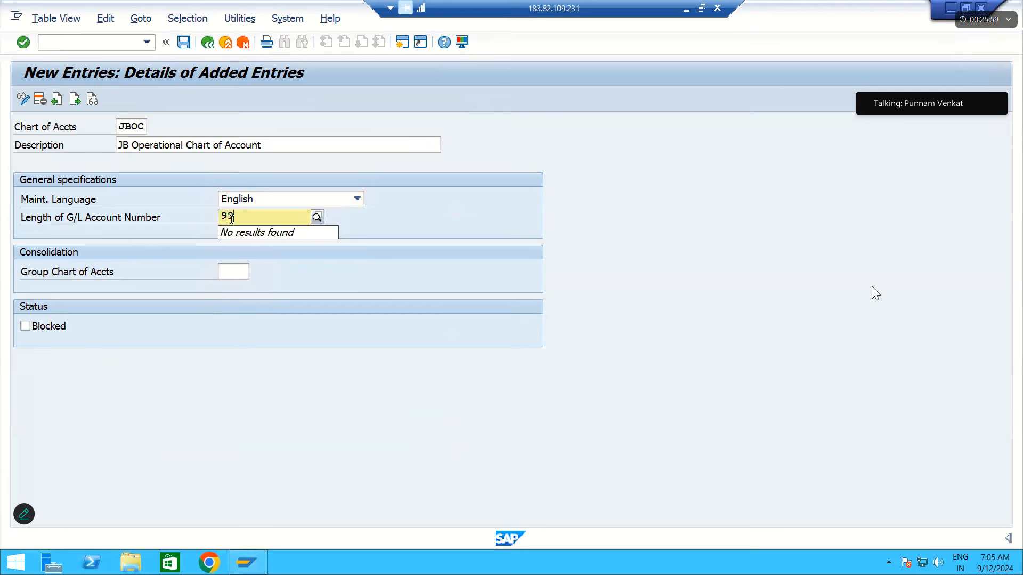
pyautogui.click(393, 233)
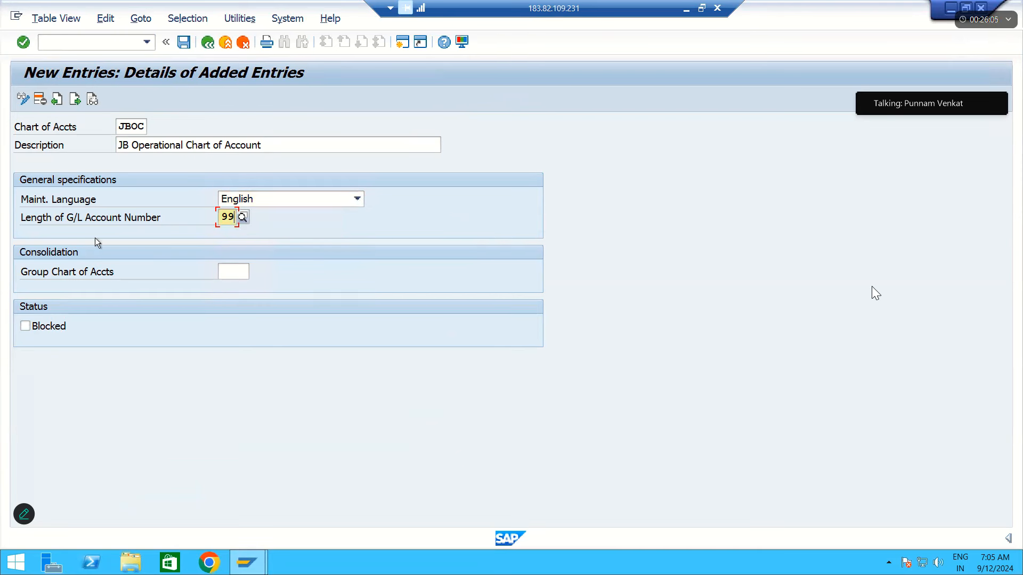
pyautogui.click(242, 217)
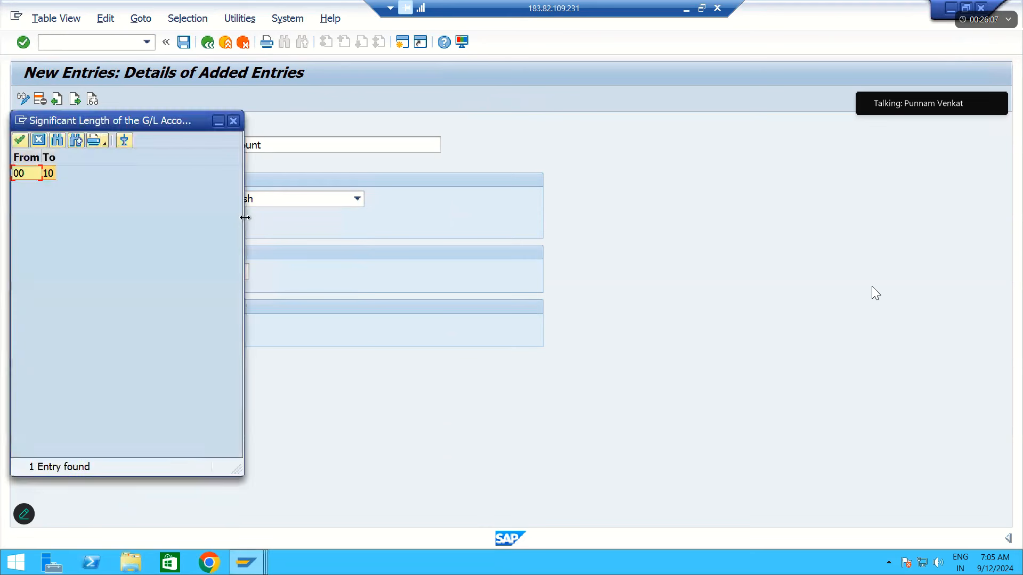
pyautogui.click(234, 121)
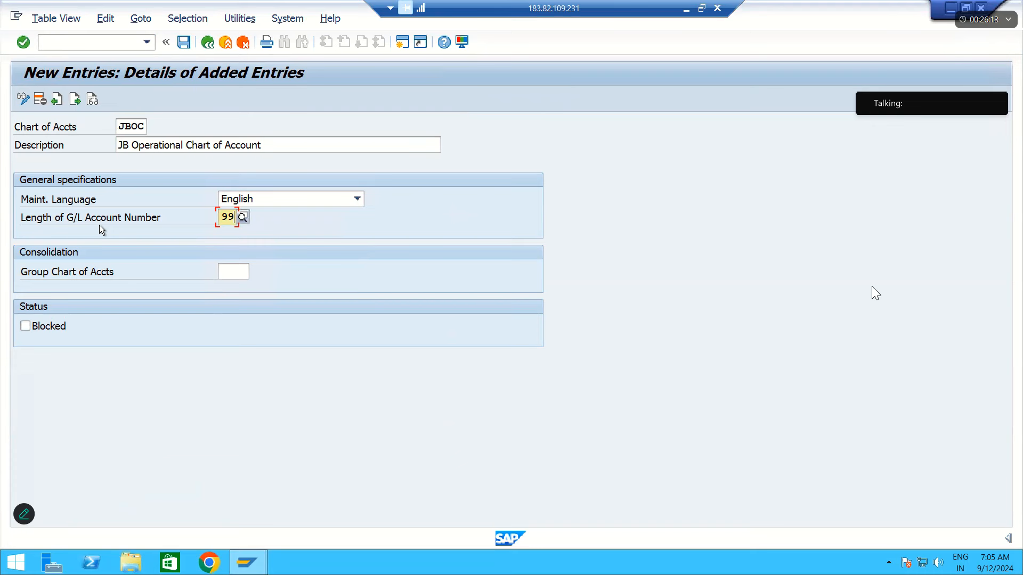
pyautogui.click(952, 9)
# - Log on to the ECC system and open the SAP Reference IMG via SPRO
pyautogui.click(211, 103)
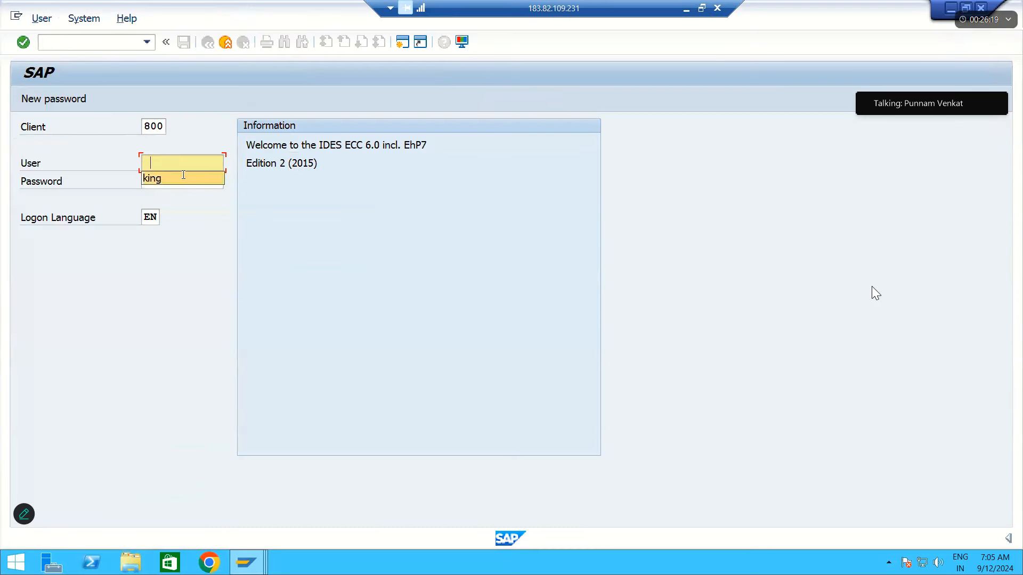
pyautogui.click(183, 174)
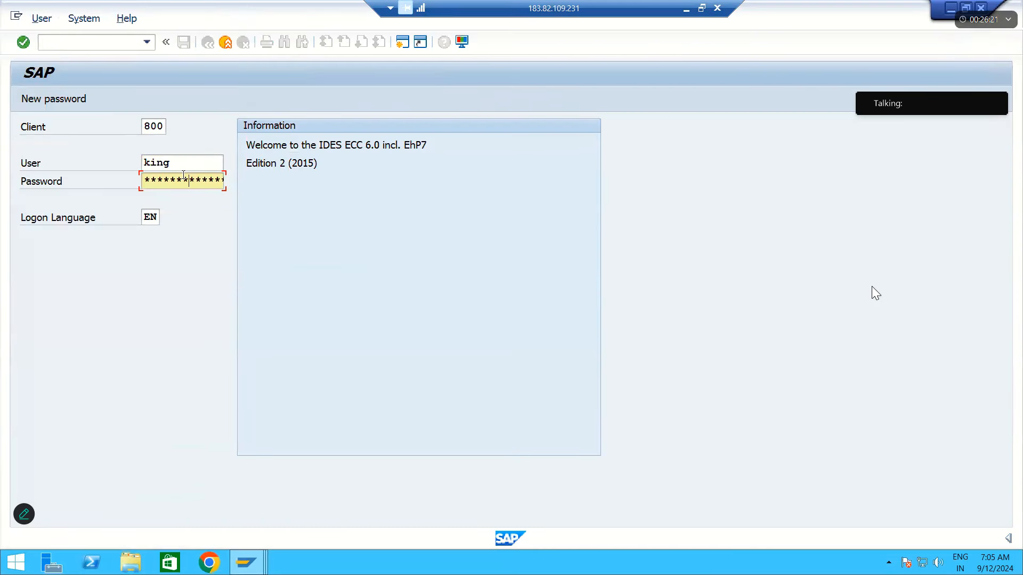
pyautogui.press('Return')
pyautogui.write('spro')
pyautogui.press('Return')
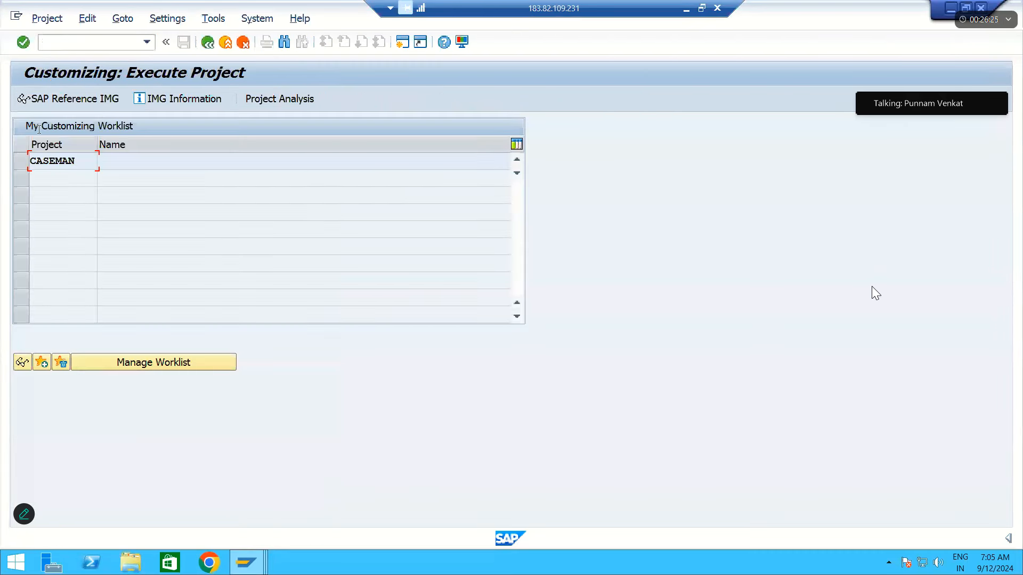
pyautogui.click(88, 104)
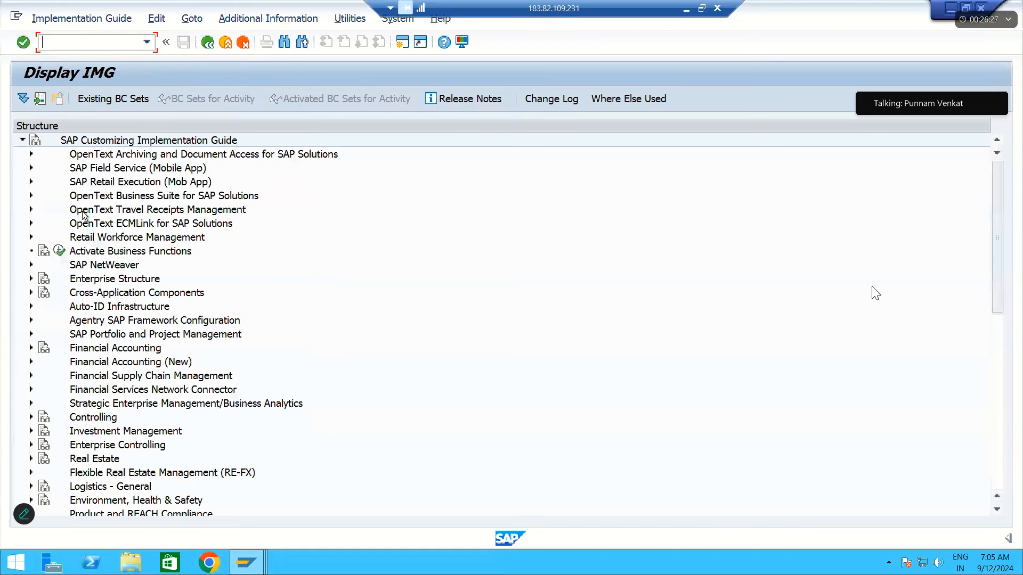
# - Expand Financial Accounting (New) down to G/L Accounts Preparations and run Edit Chart of Accounts List
pyautogui.press('Down')
pyautogui.press('Down')
pyautogui.press('Down')
pyautogui.press('Down')
pyautogui.press('Down')
pyautogui.press('Right')
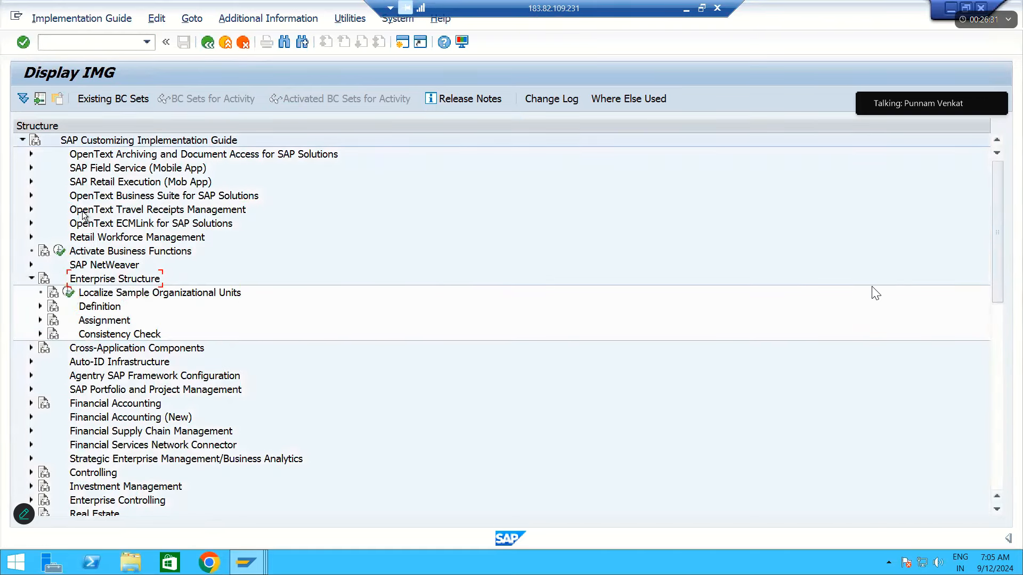
pyautogui.press('Left')
pyautogui.press('Down')
pyautogui.press('Down')
pyautogui.press('Down')
pyautogui.press('Down')
pyautogui.press('Down')
pyautogui.press('Down')
pyautogui.press('Down')
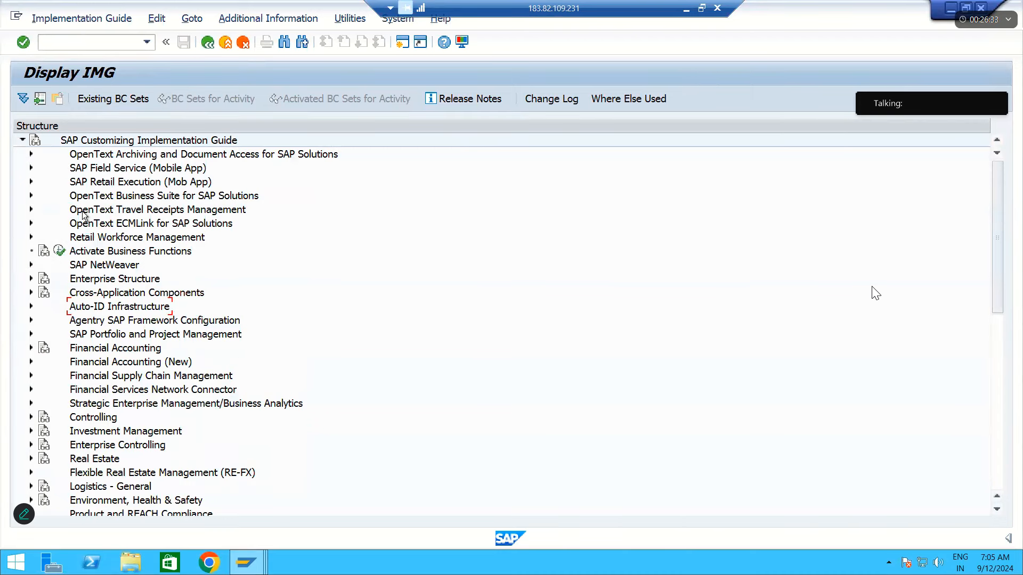
pyautogui.press('Right')
pyautogui.press('Down')
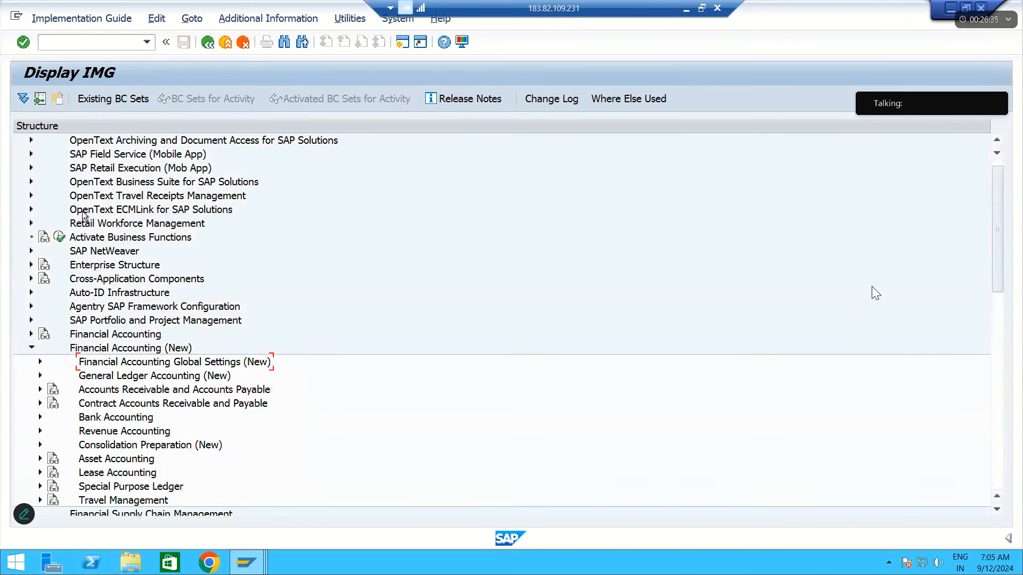
pyautogui.press('Right')
pyautogui.press('Left')
pyautogui.press('Down')
pyautogui.press('Right')
pyautogui.press('Down')
pyautogui.press('Right')
pyautogui.press('Down')
pyautogui.press('Down')
pyautogui.press('Up')
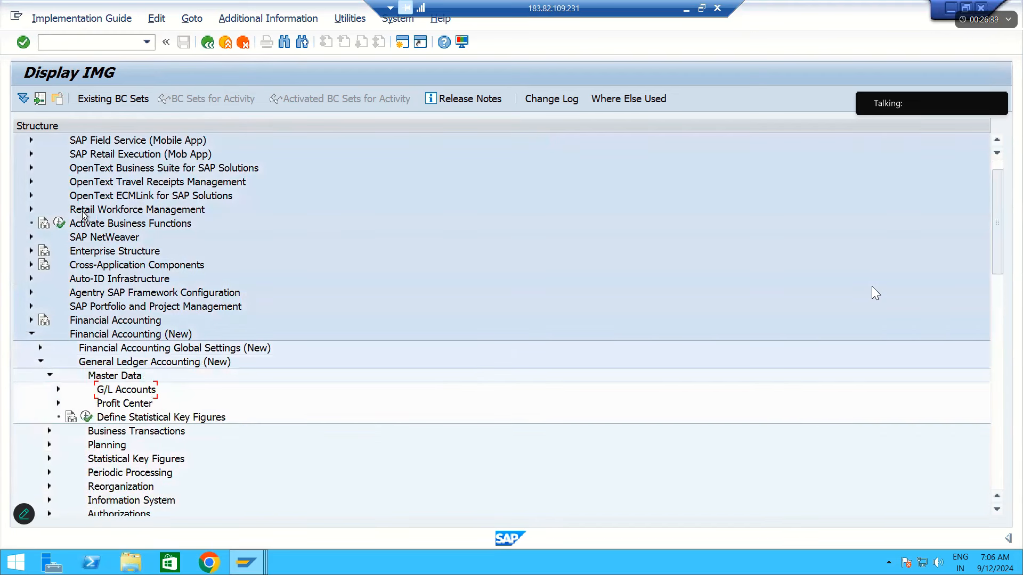
pyautogui.press('Right')
pyautogui.press('Down')
pyautogui.press('Right')
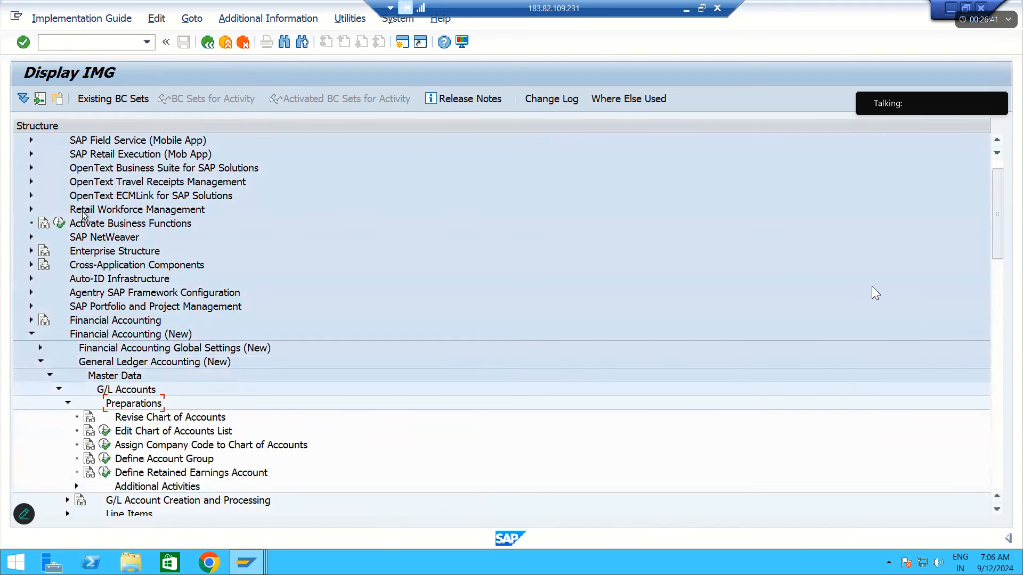
pyautogui.press('Down')
pyautogui.press('Down')
pyautogui.click(105, 432)
# - Review chart of accounts 1717's G/L account number length, then back out to the project worklist
pyautogui.doubleClick(62, 181)
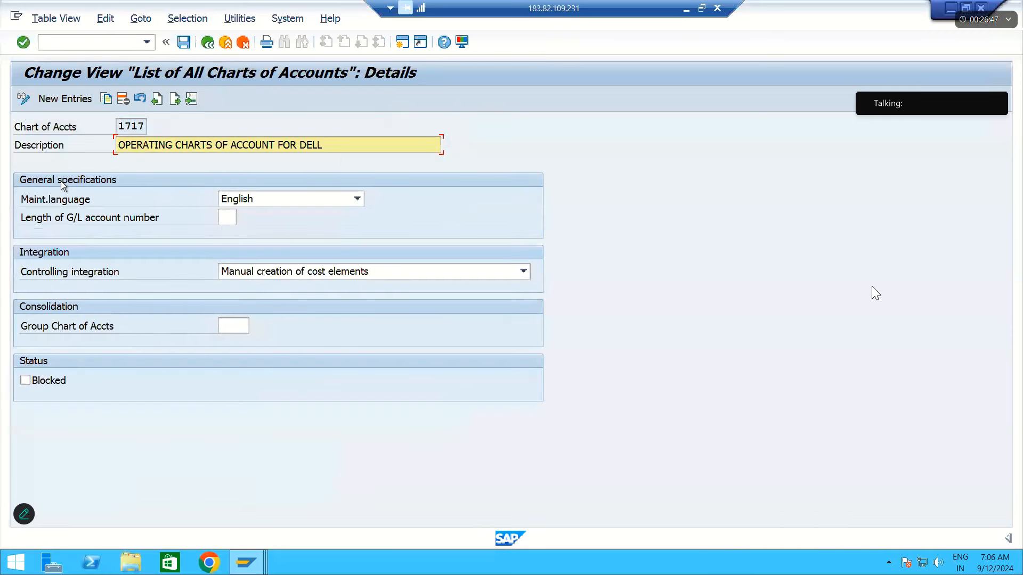
pyautogui.click(223, 218)
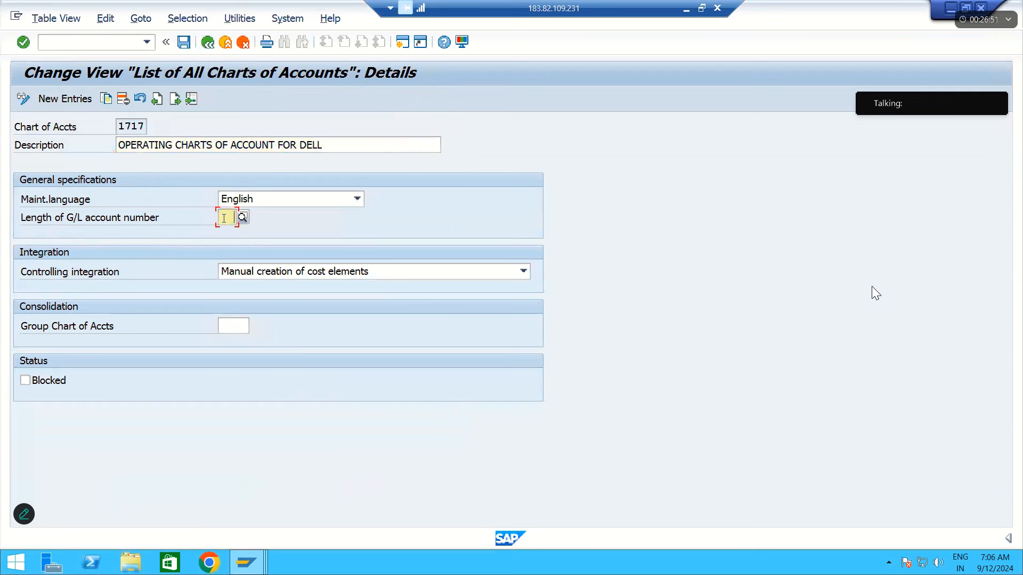
pyautogui.click(209, 42)
pyautogui.click(208, 43)
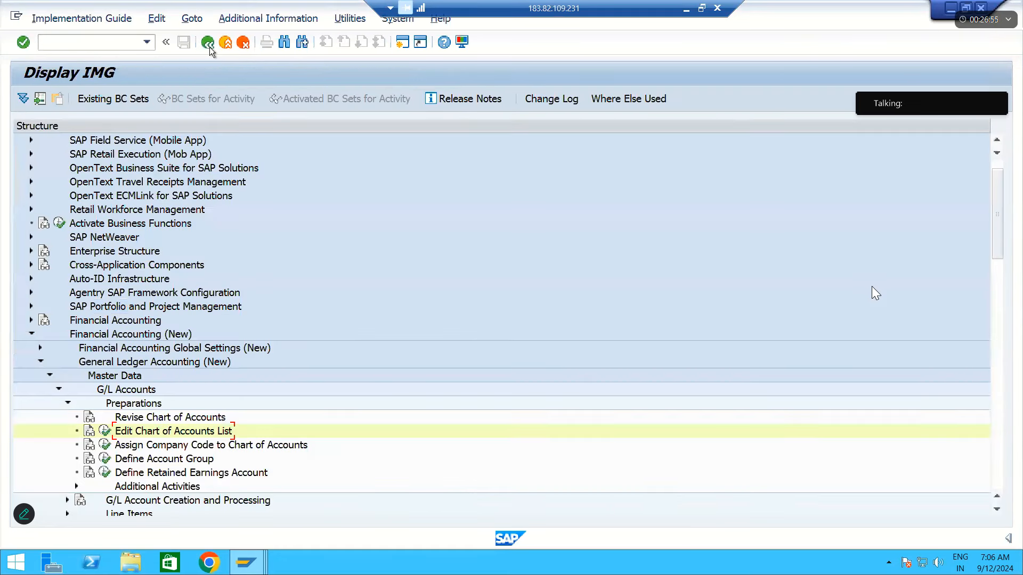
pyautogui.click(209, 43)
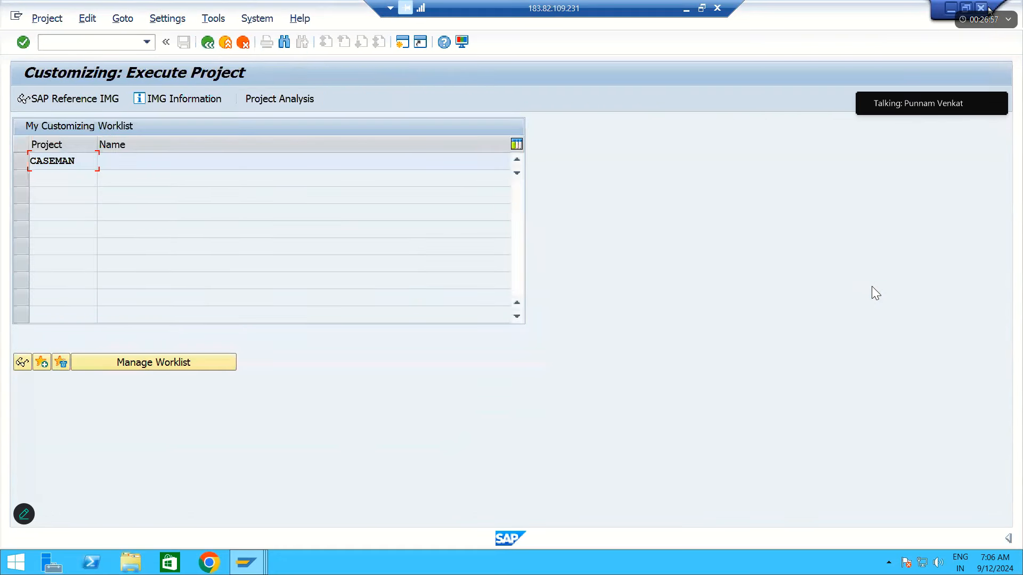
# - Log off the ECC session and change JBOC's G/L account number length from 99 to 1
pyautogui.click(208, 42)
pyautogui.click(211, 296)
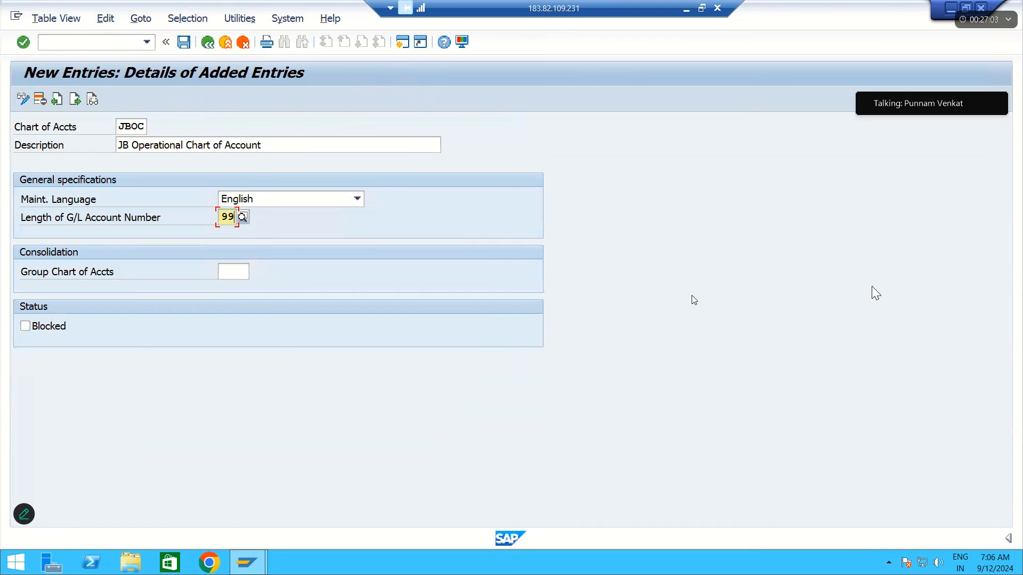
pyautogui.moveTo(221, 217); pyautogui.dragTo(245, 217)
pyautogui.press('End')
pyautogui.press('BackSpace')
pyautogui.press('BackSpace')
pyautogui.write('1')
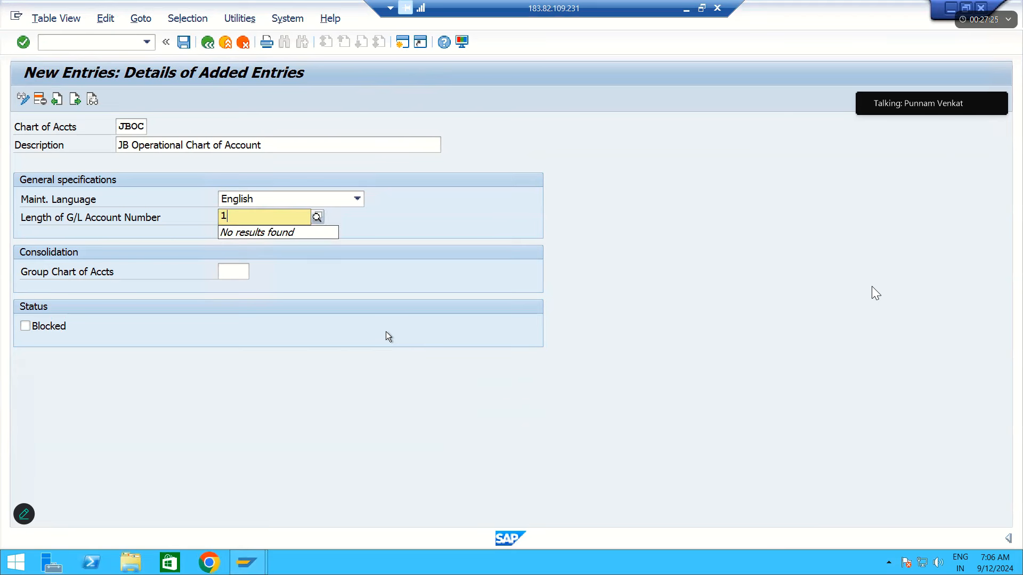
pyautogui.press('Tab')
pyautogui.click(687, 8)
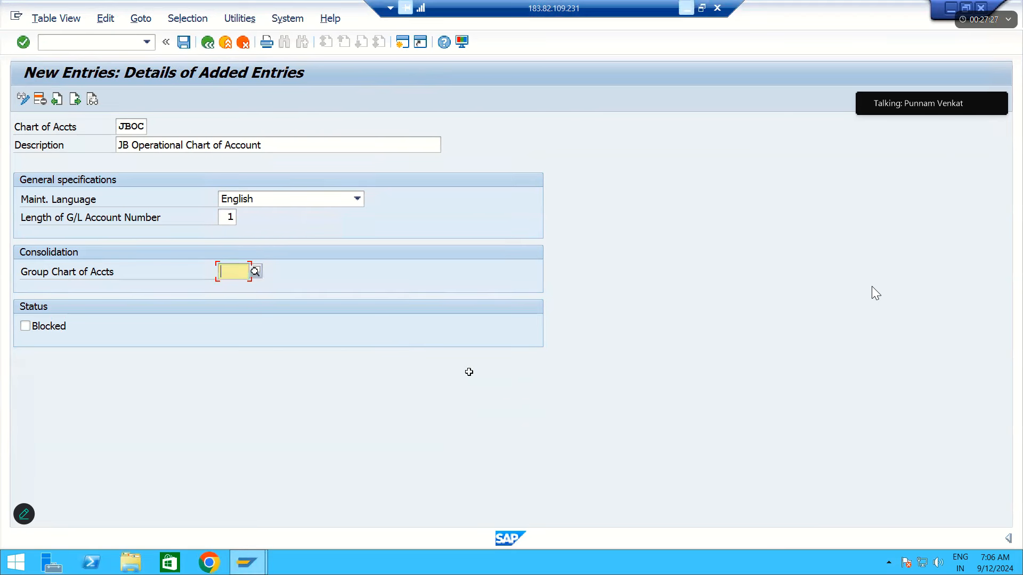
# - Enter 9 in cell AJ11 beside the Chart of Accounts diagrams
pyautogui.press('Right')
pyautogui.press('Right')
pyautogui.press('Right')
pyautogui.press('Right')
pyautogui.press('Right')
pyautogui.press('Right')
pyautogui.press('Right')
pyautogui.press('Right')
pyautogui.press('Right')
pyautogui.press('Right')
pyautogui.press('Right')
pyautogui.press('Right')
pyautogui.press('Right')
pyautogui.press('Right')
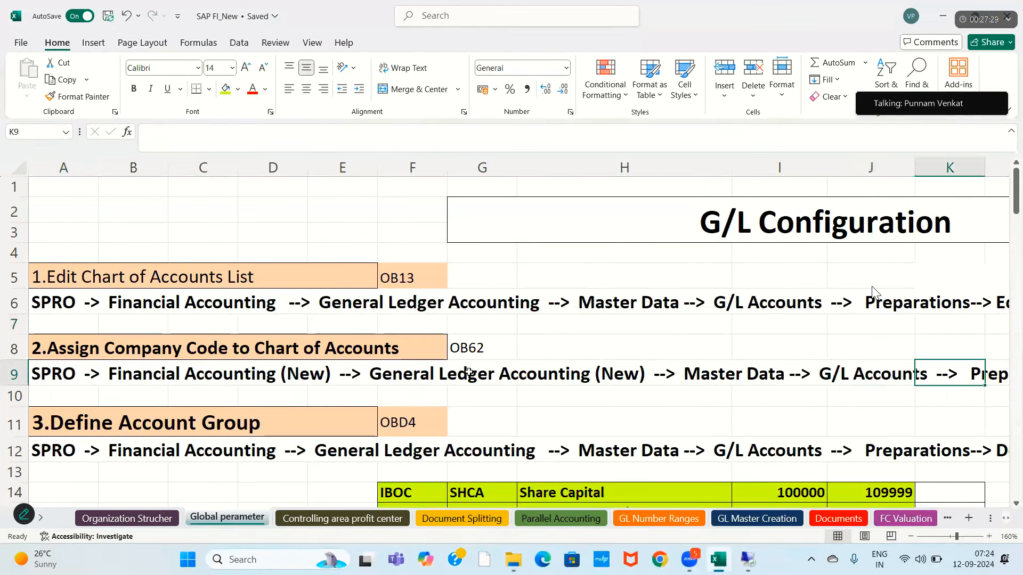
pyautogui.press('Right')
pyautogui.press('Right')
pyautogui.press('Right')
pyautogui.press('Right')
pyautogui.press('Right')
pyautogui.press('Right')
pyautogui.press('Right')
pyautogui.press('Right')
pyautogui.press('Right')
pyautogui.press('Right')
pyautogui.press('Right')
pyautogui.press('Right')
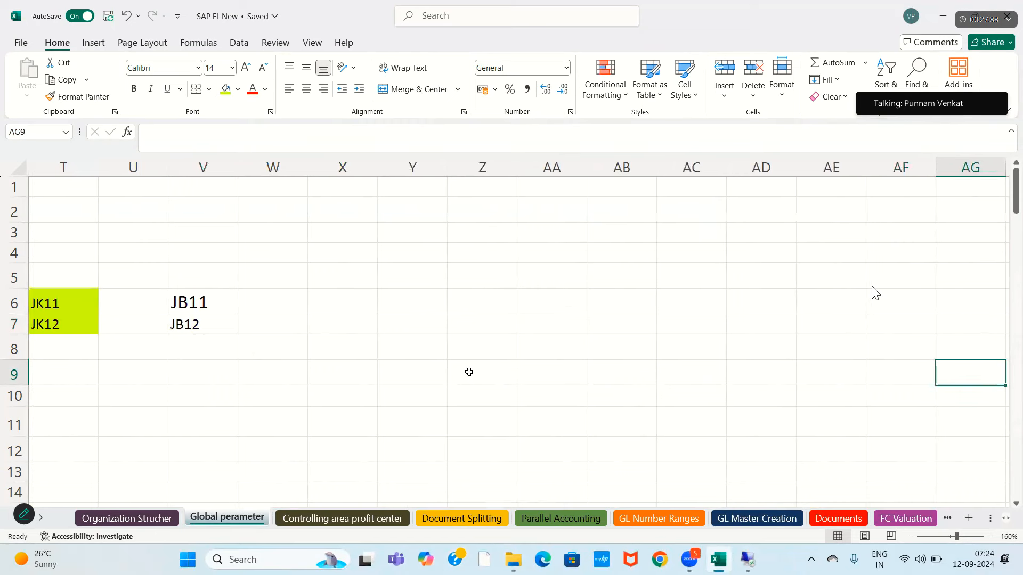
pyautogui.press('Right')
pyautogui.press('Right')
pyautogui.press('Right')
pyautogui.press('Right')
pyautogui.press('Right')
pyautogui.press('Right')
pyautogui.press('Right')
pyautogui.press('Right')
pyautogui.press('Right')
pyautogui.press('Right')
pyautogui.press('Right')
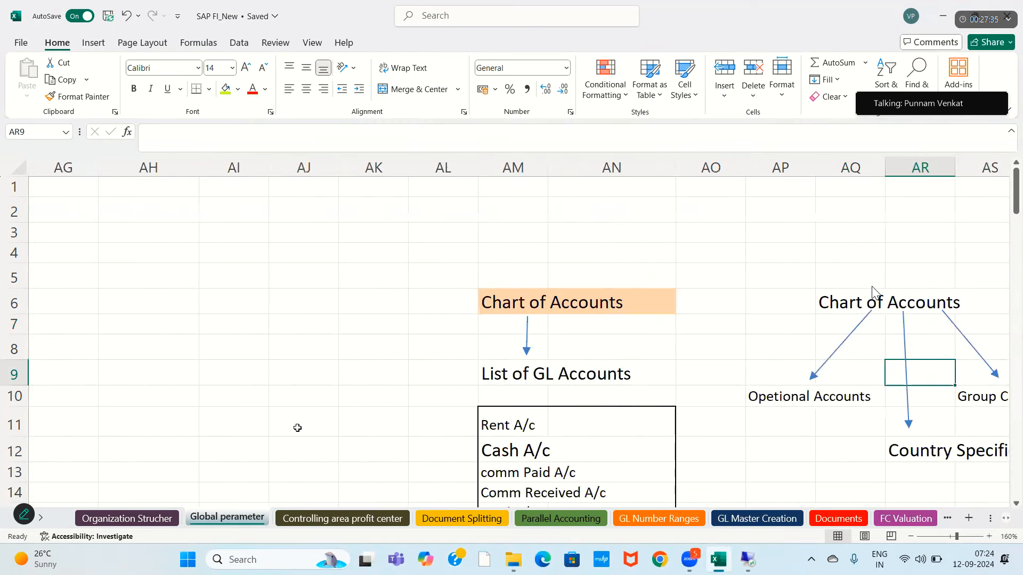
pyautogui.click(298, 428)
pyautogui.write('9')
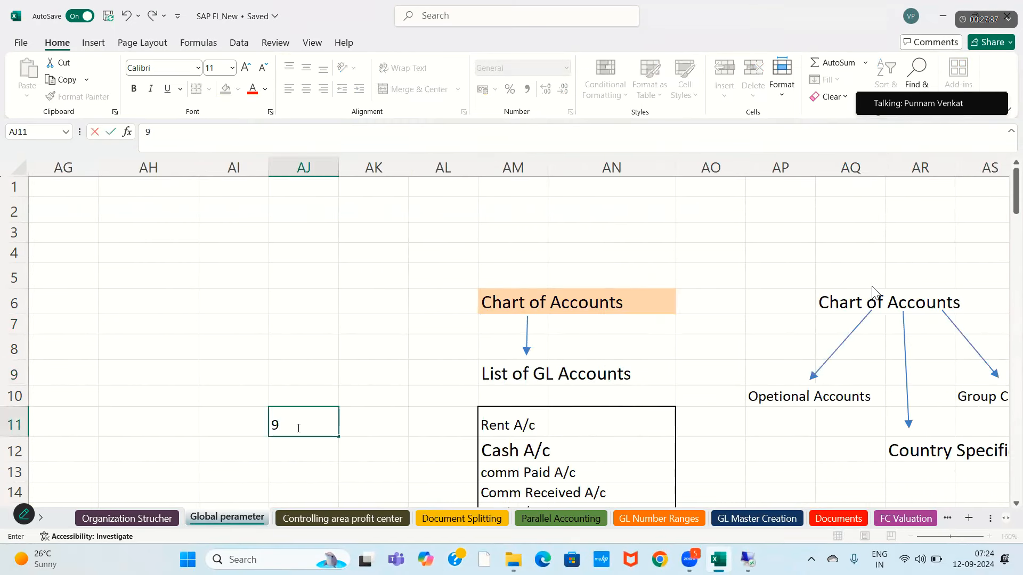
pyautogui.press('Return')
# - Select the Rent, Cash, comm Paid and Comm Received A/c entries in turn
pyautogui.scroll(-1, 297, 428)
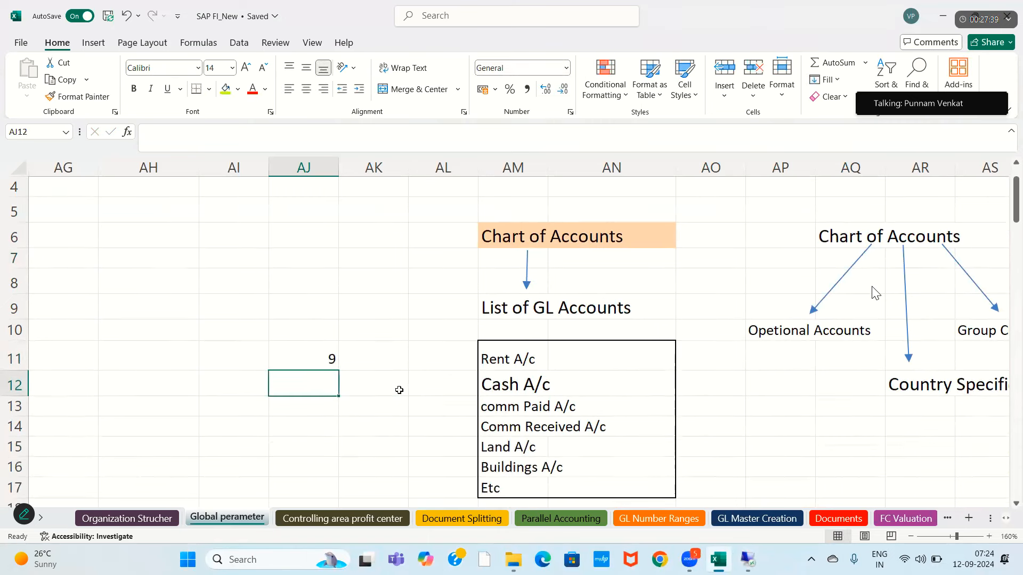
pyautogui.click(489, 366)
pyautogui.click(496, 379)
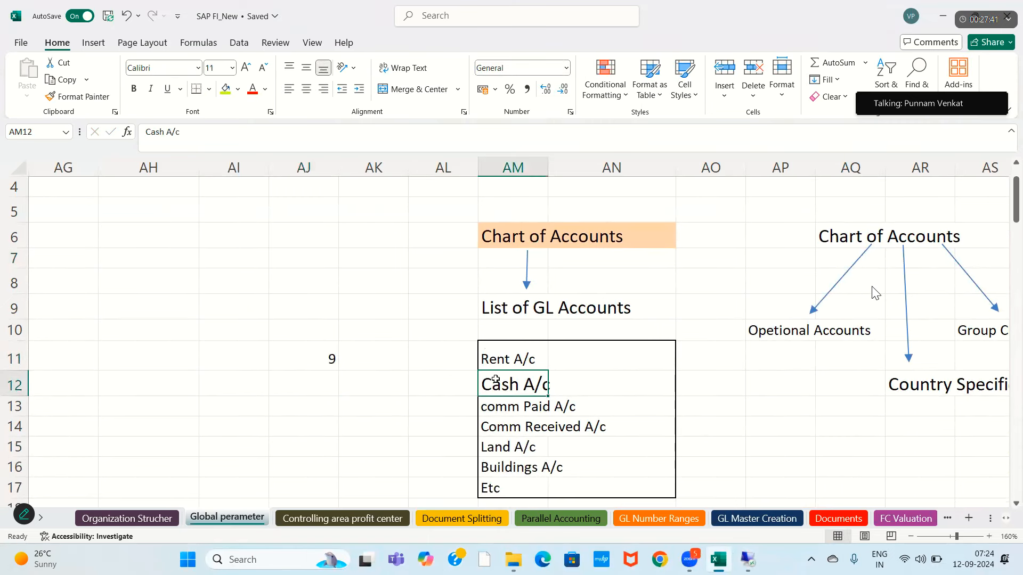
pyautogui.click(497, 406)
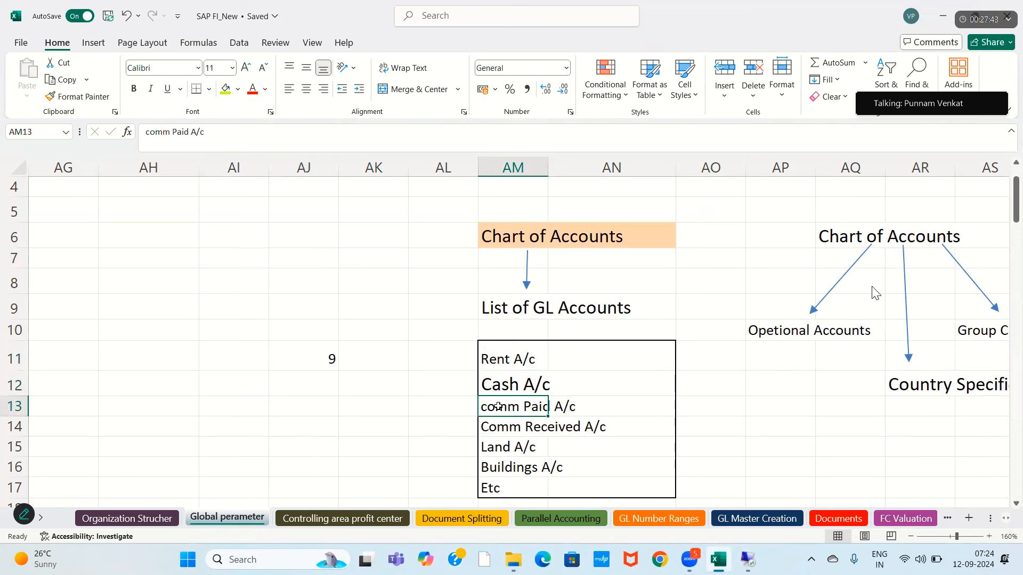
pyautogui.click(498, 425)
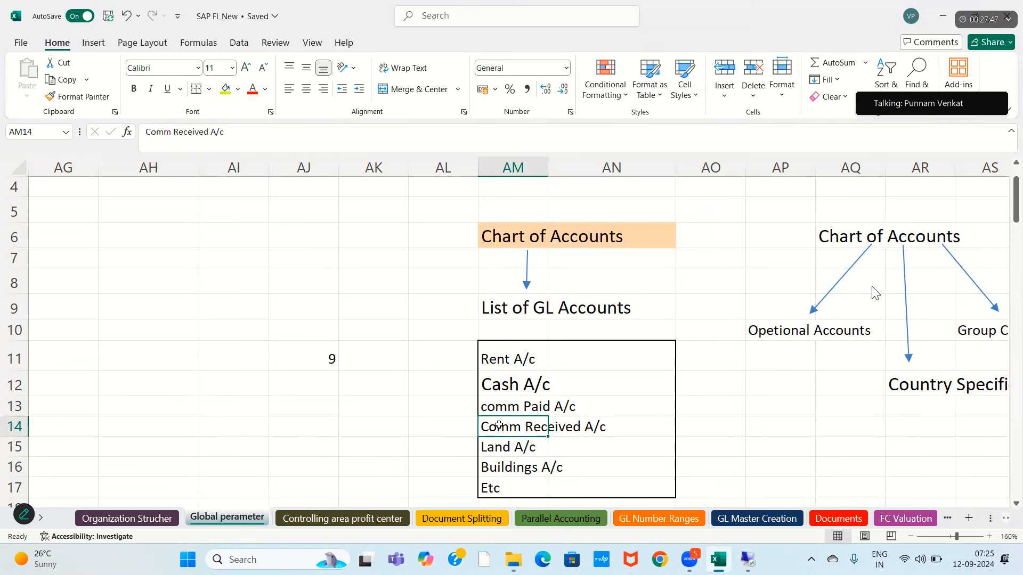
# - Set JBOC's G/L account number length to 2 in SAP, then select Excel cell AJ12
pyautogui.hotkey('alt', 'Tab')
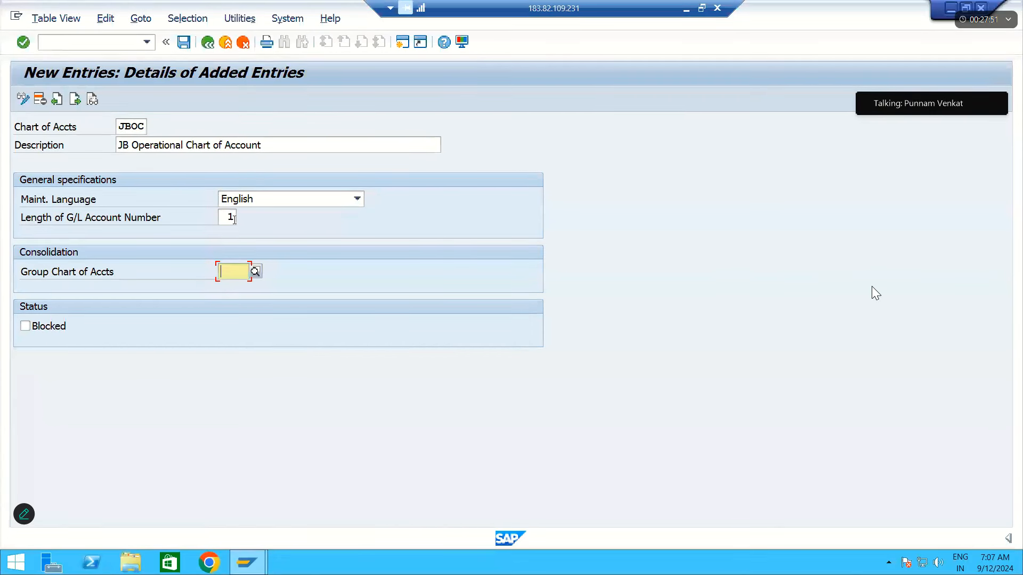
pyautogui.click(233, 220)
pyautogui.write('2')
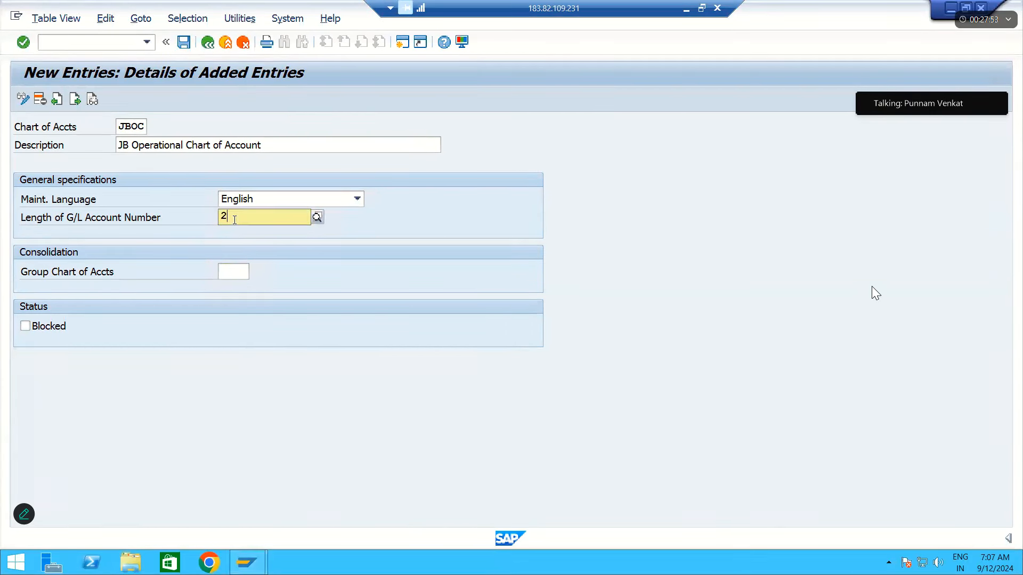
pyautogui.press('Tab')
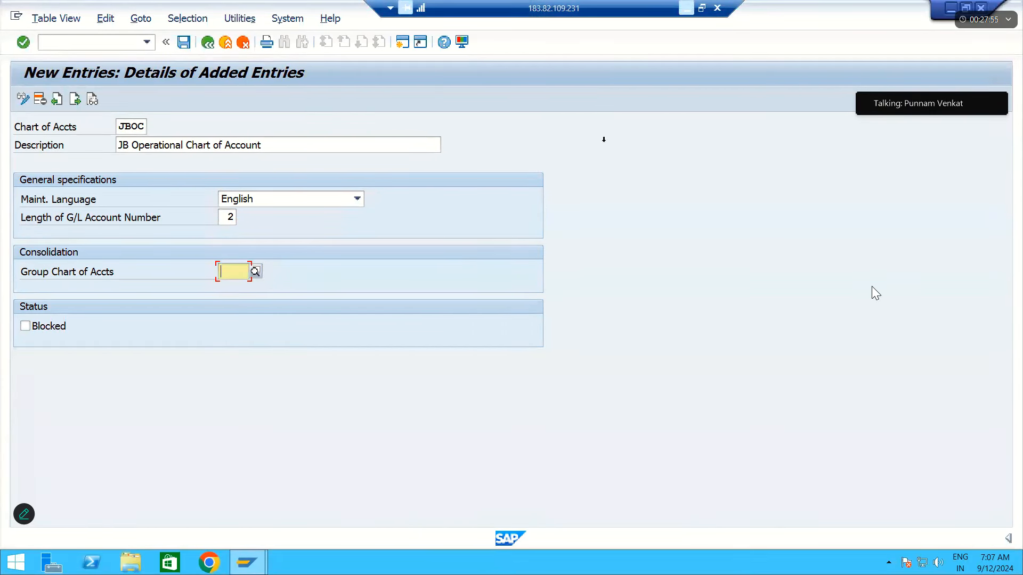
pyautogui.hotkey('alt', 'Tab')
pyautogui.click(314, 385)
# - Enter 99 in AJ12 and select the six GL account names in AM11 to AM16
pyautogui.write('99')
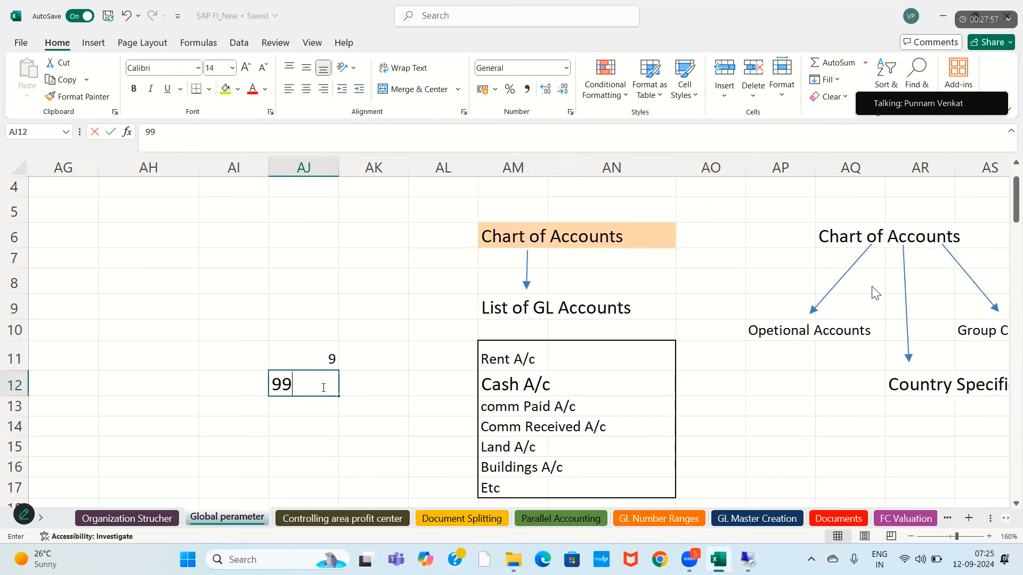
pyautogui.click(367, 392)
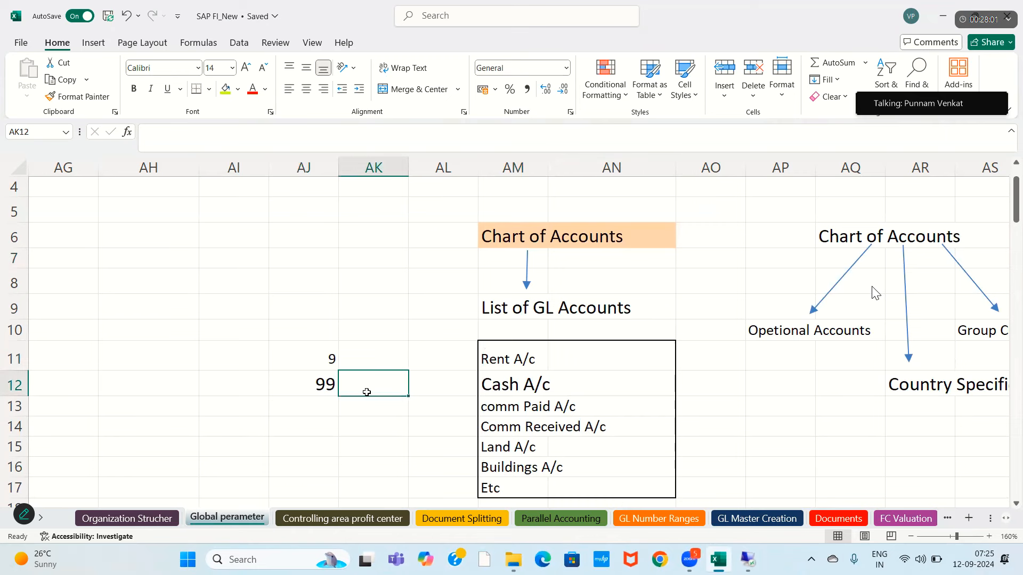
pyautogui.scroll(-2, 506, 228)
pyautogui.click(497, 219)
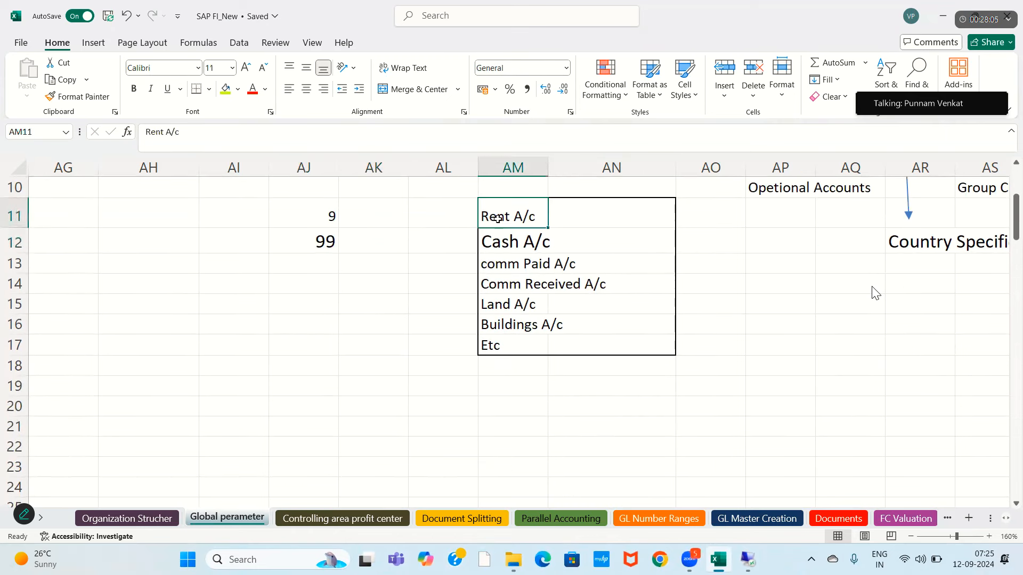
pyautogui.click(496, 241)
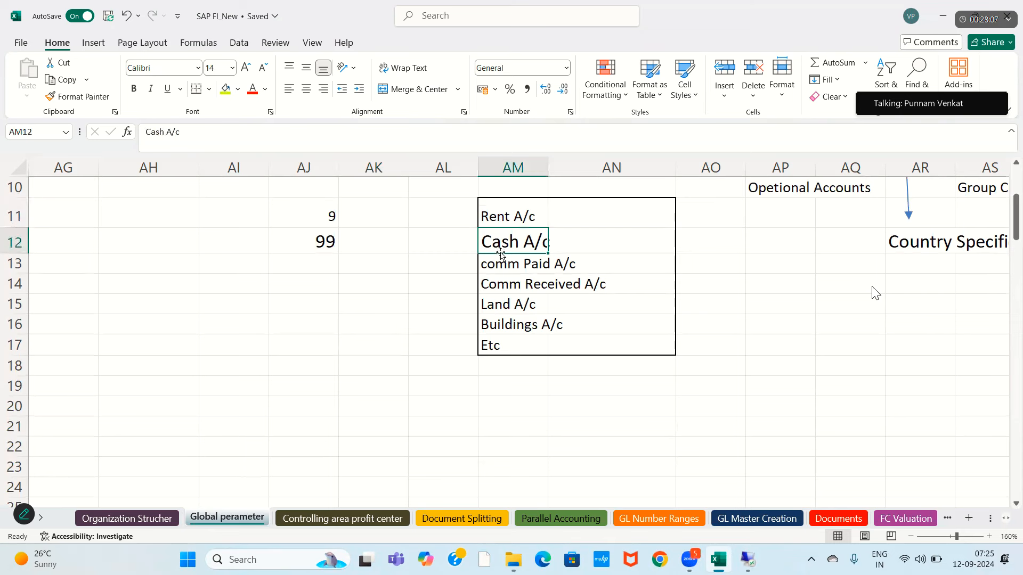
pyautogui.click(503, 263)
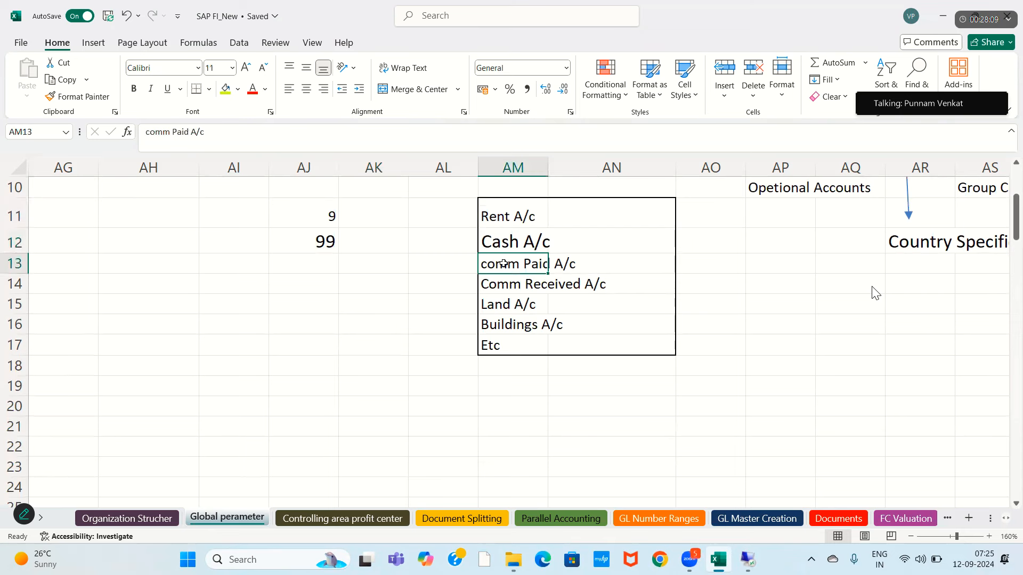
pyautogui.click(498, 285)
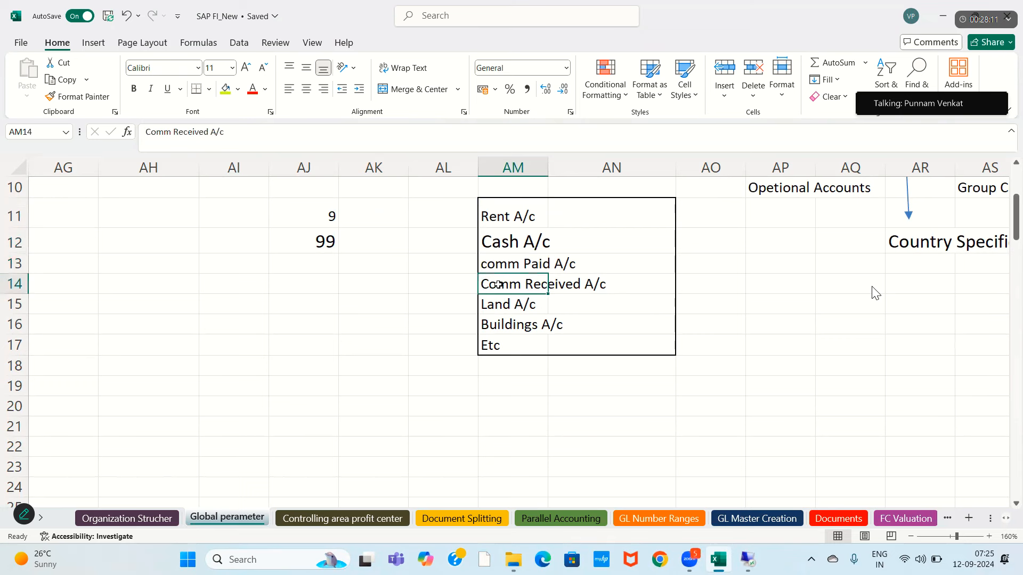
pyautogui.moveTo(508, 217); pyautogui.dragTo(510, 320)
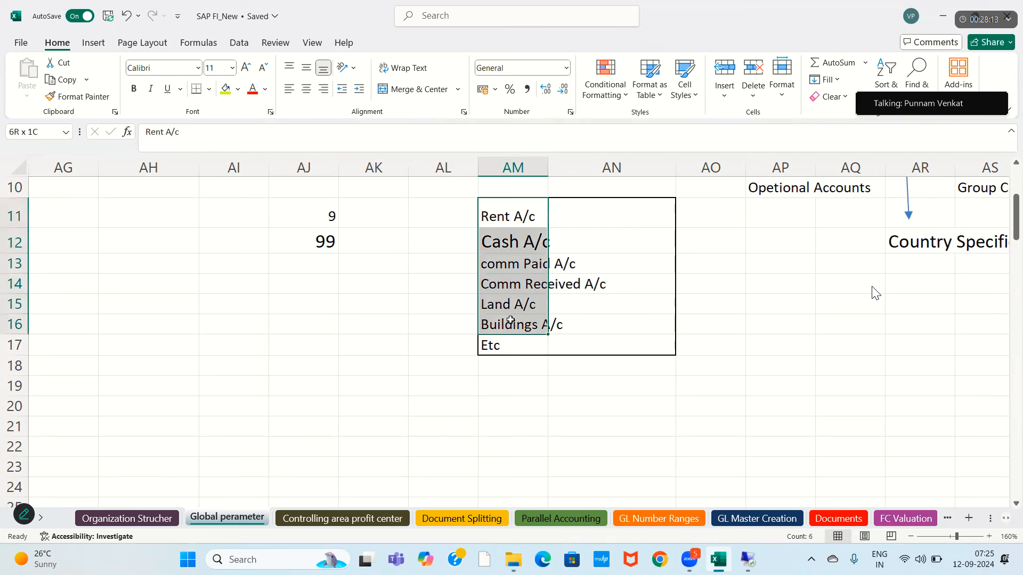
# - Return to cell AJ12, then go to the SAP G/L account number length field
pyautogui.click(317, 248)
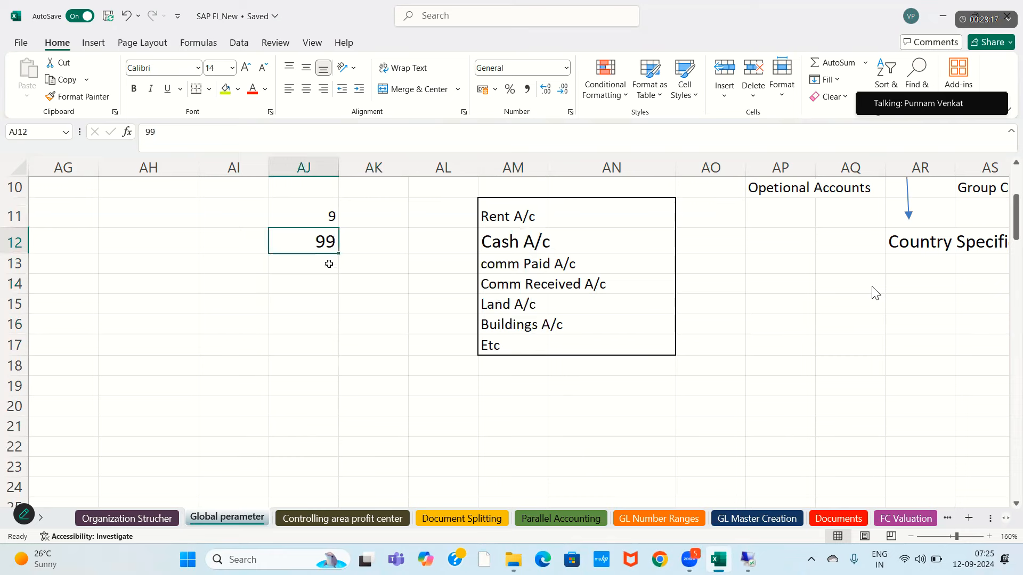
pyautogui.hotkey('alt', 'Tab')
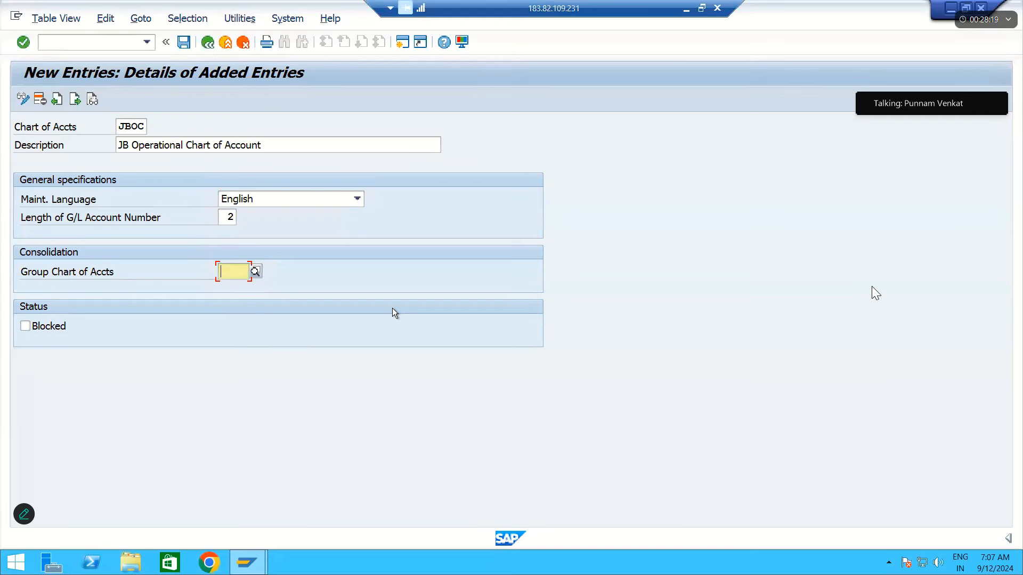
pyautogui.hotkey('shift', 'Tab')
# - Set the G/L account number length to 3 and enter 999 in Excel cell AJ13
pyautogui.write('3')
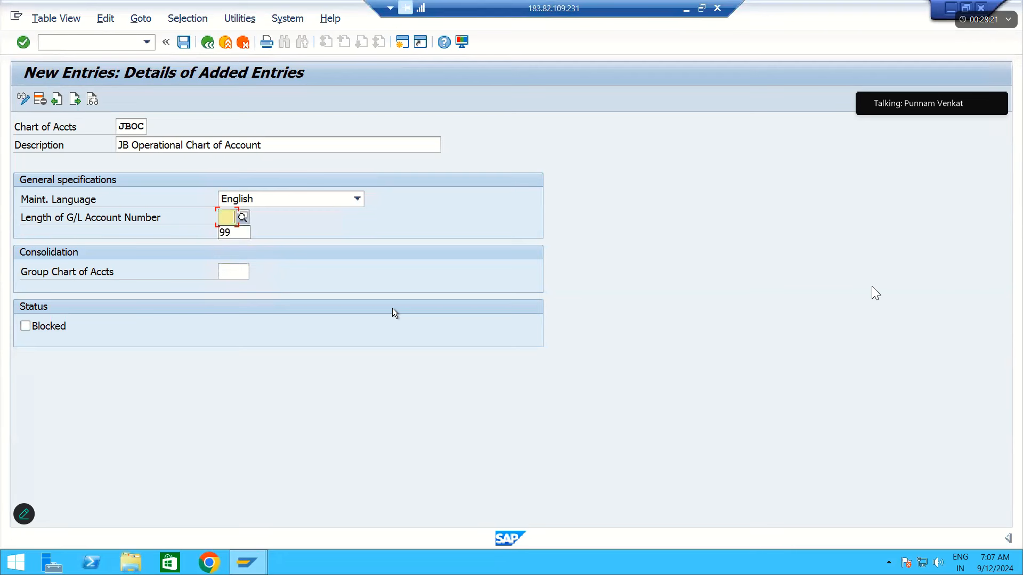
pyautogui.press('Tab')
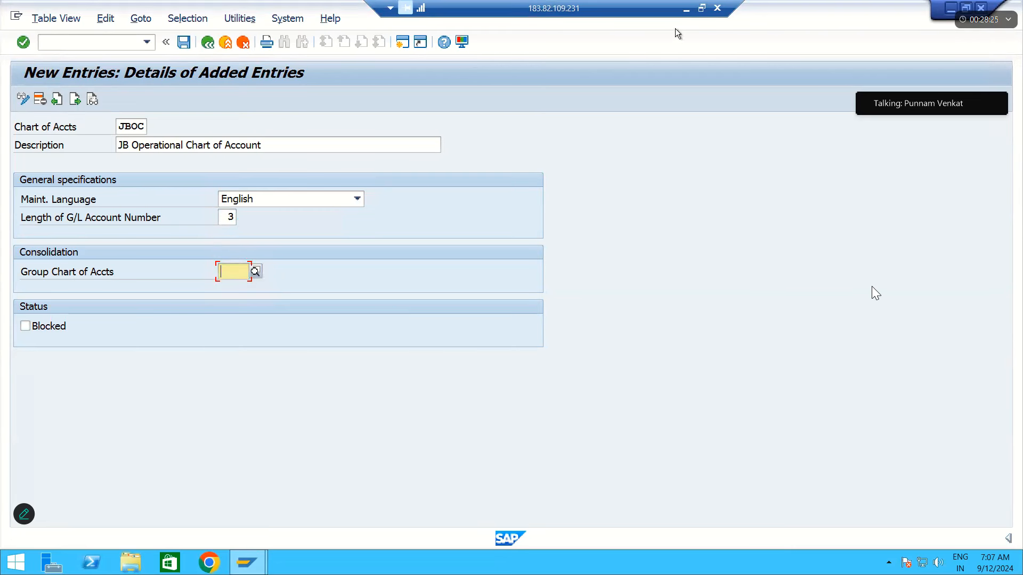
pyautogui.click(686, 9)
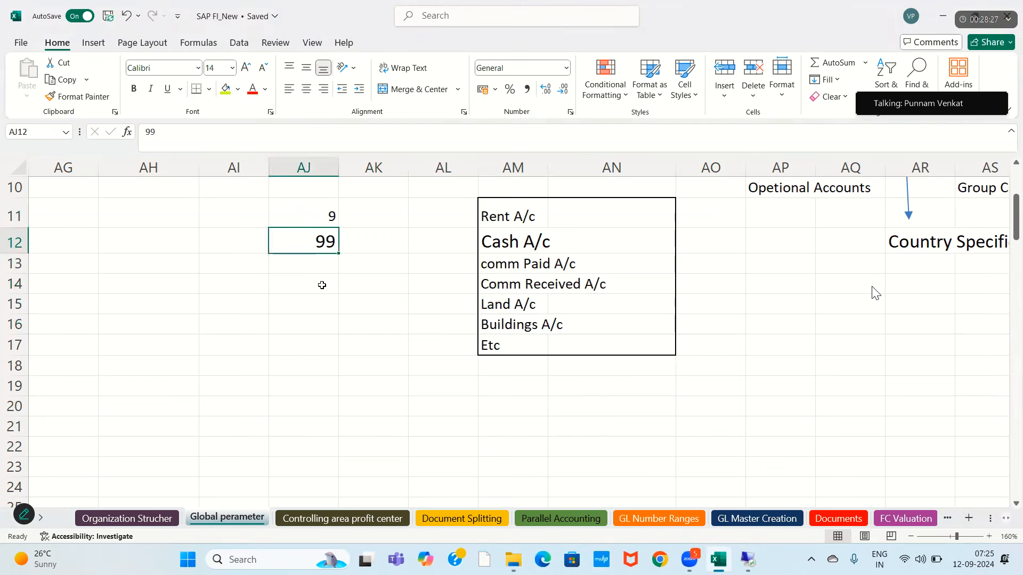
pyautogui.click(312, 262)
pyautogui.write('99')
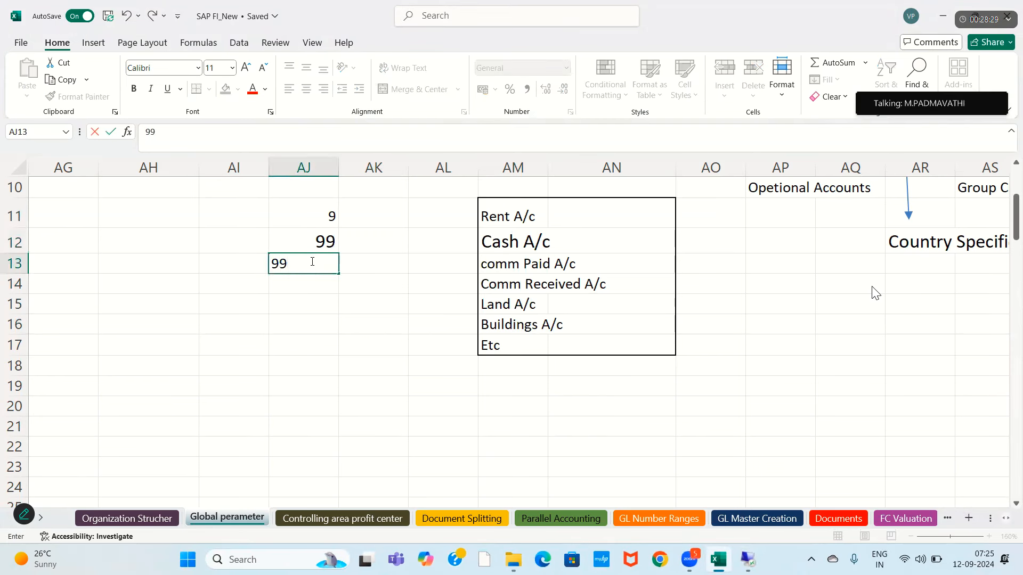
pyautogui.write('9')
# - Change JBOC's G/L account number length from 3 to 6
pyautogui.hotkey('alt', 'Tab')
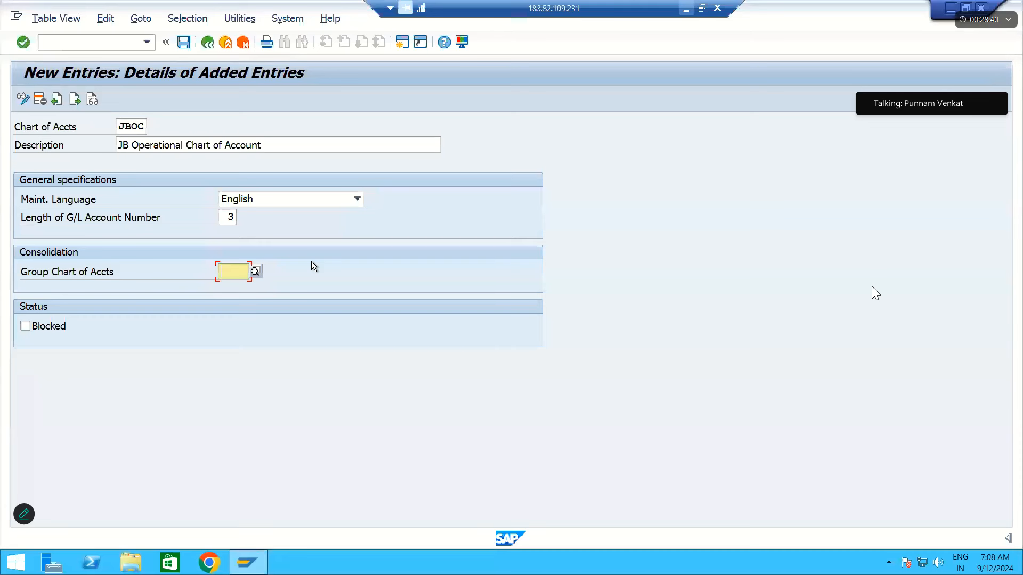
pyautogui.click(236, 219)
pyautogui.press('BackSpace')
pyautogui.write('6')
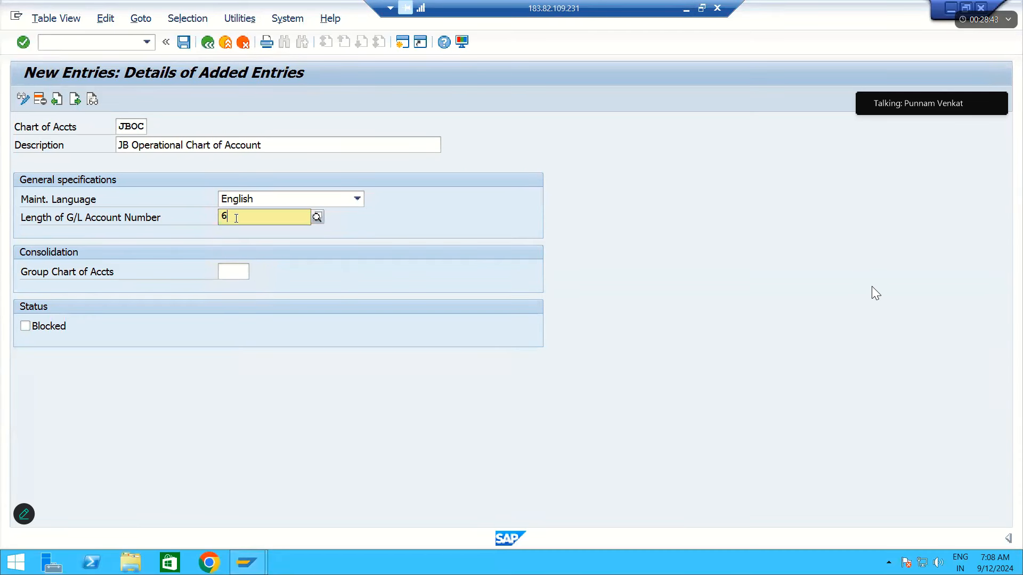
pyautogui.press('Tab')
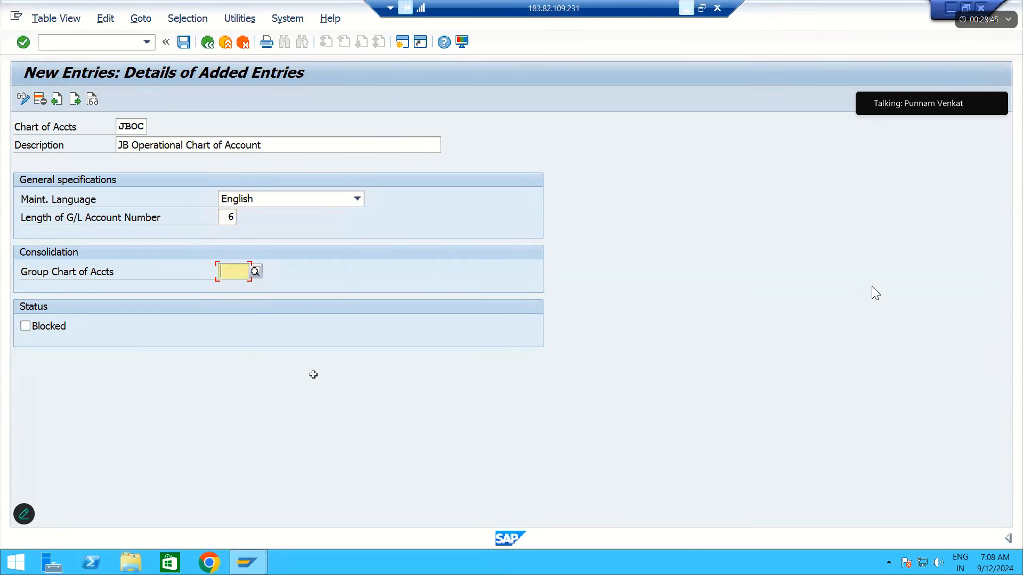
# - Enter 999999 in Excel cell AJ15
pyautogui.hotkey('alt', 'Tab')
pyautogui.write('99')
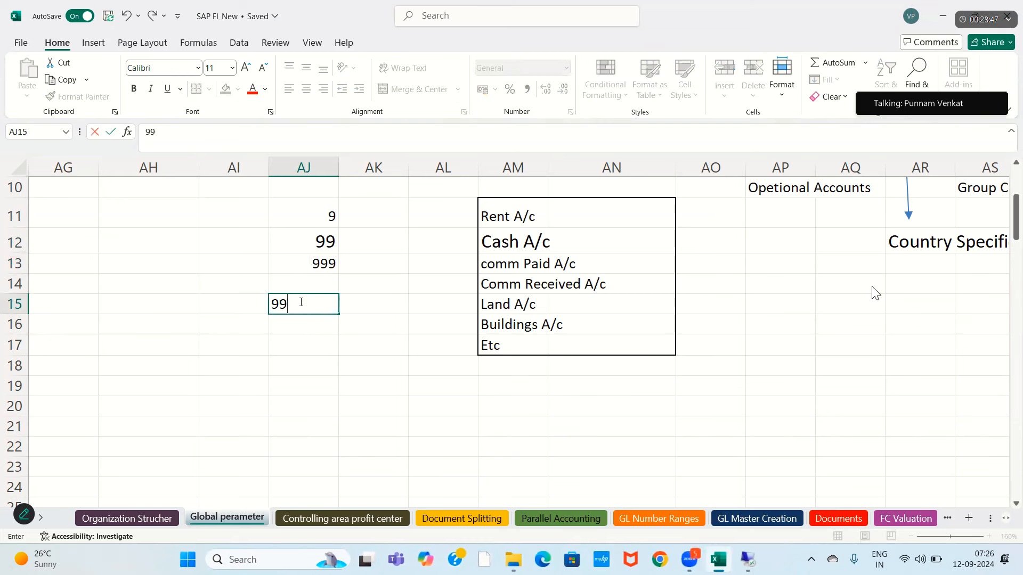
pyautogui.write('9999')
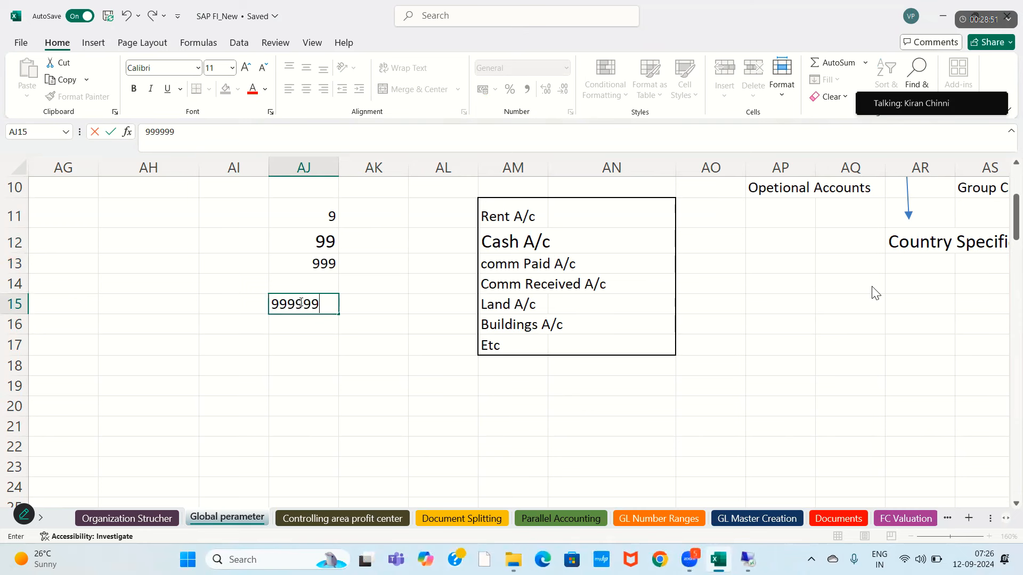
pyautogui.click(299, 315)
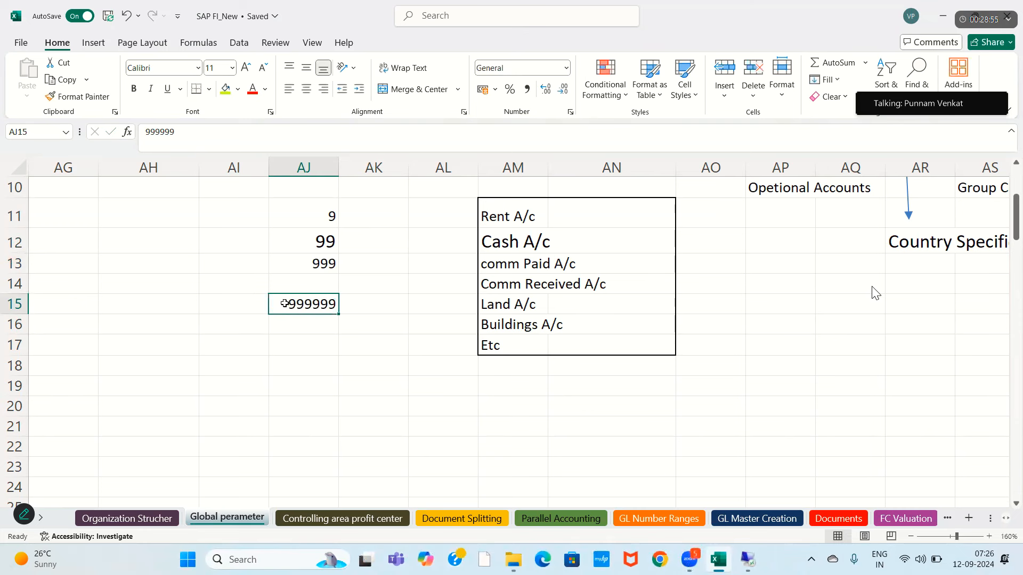
pyautogui.hotkey('alt', 'Tab')
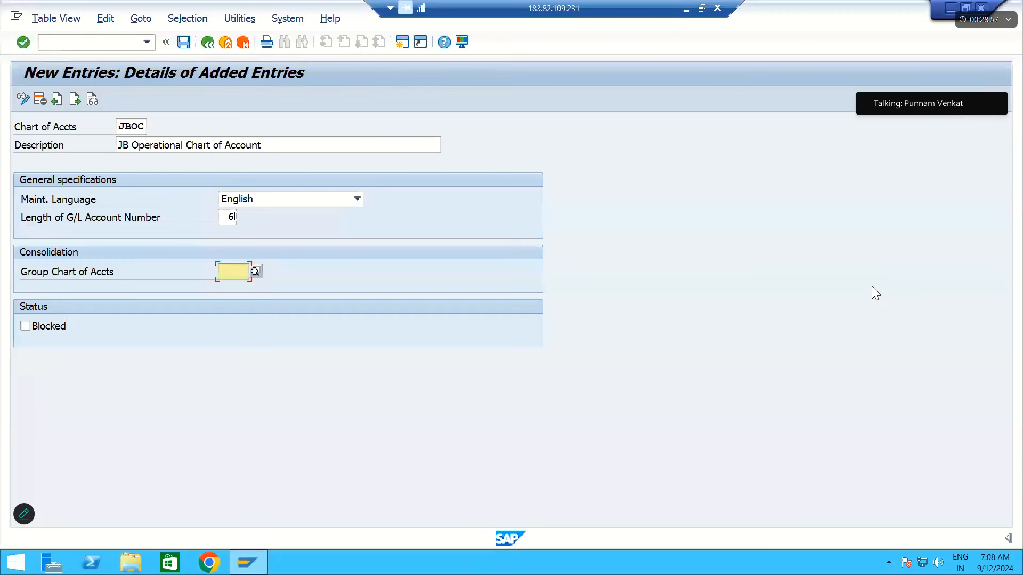
# - Try a G/L account number length of 10, then revert JBOC's length to 6
pyautogui.click(234, 216)
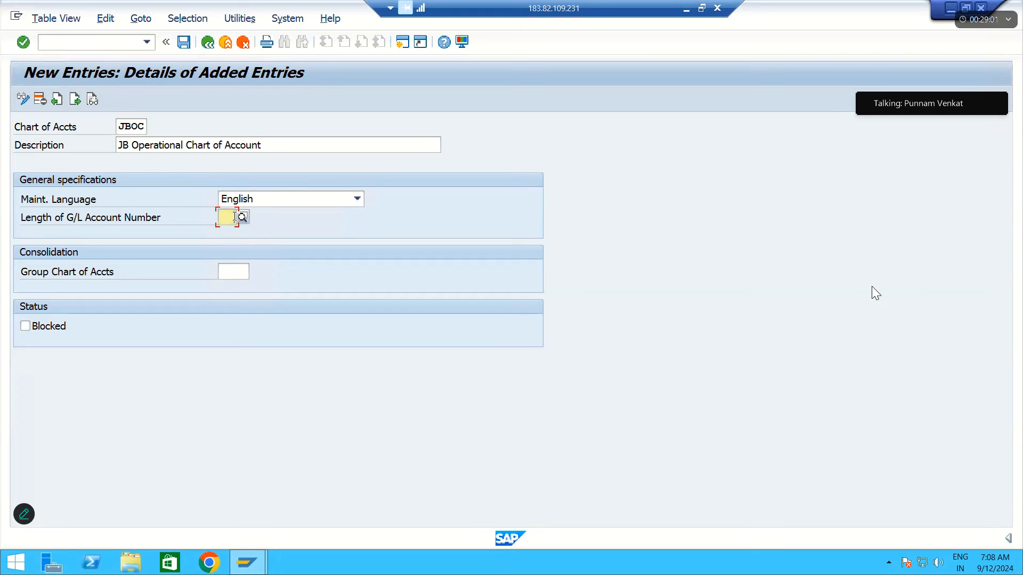
pyautogui.write('10')
pyautogui.press('Tab')
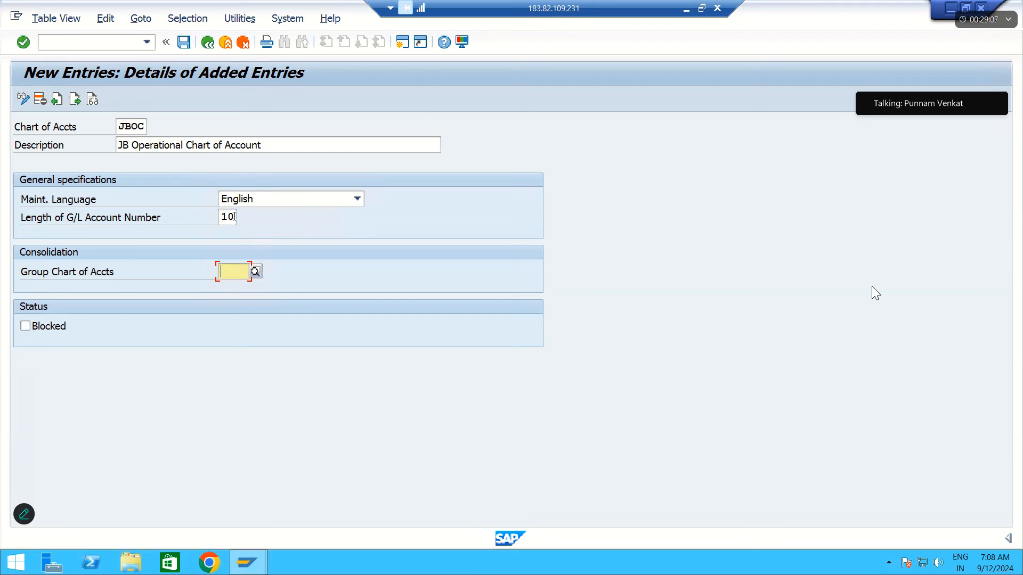
pyautogui.click(234, 216)
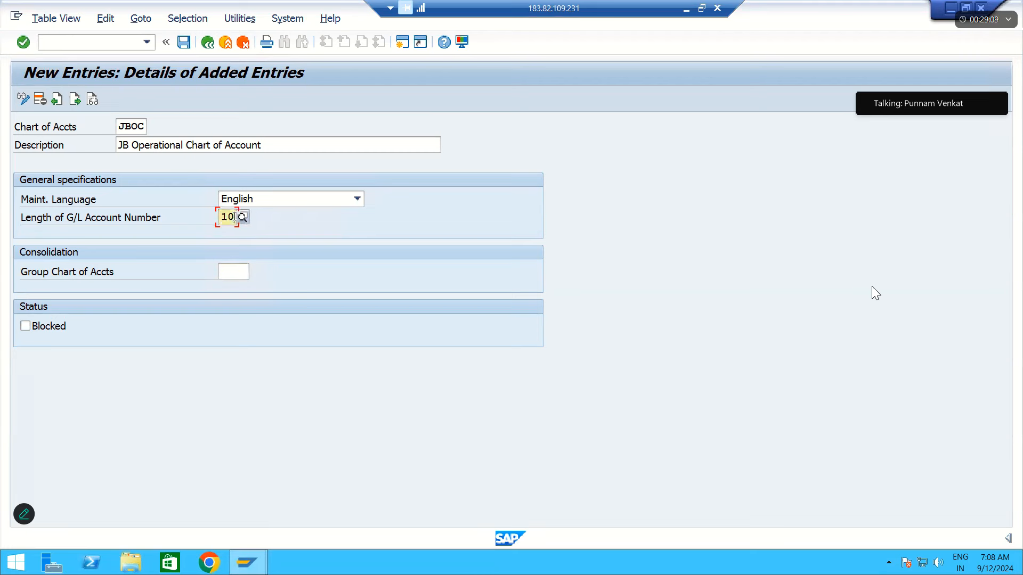
pyautogui.press('BackSpace')
pyautogui.press('BackSpace')
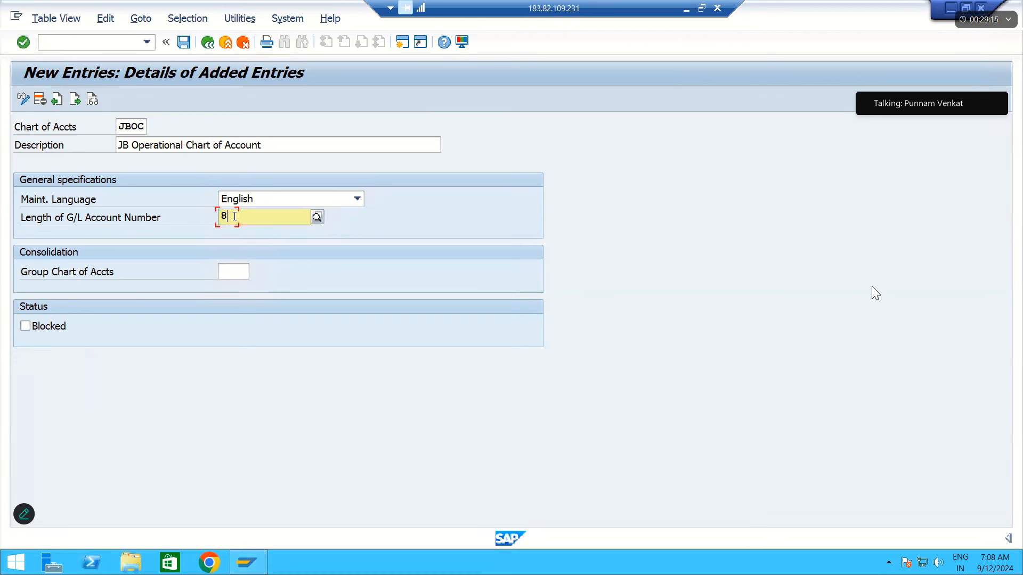
pyautogui.write('6')
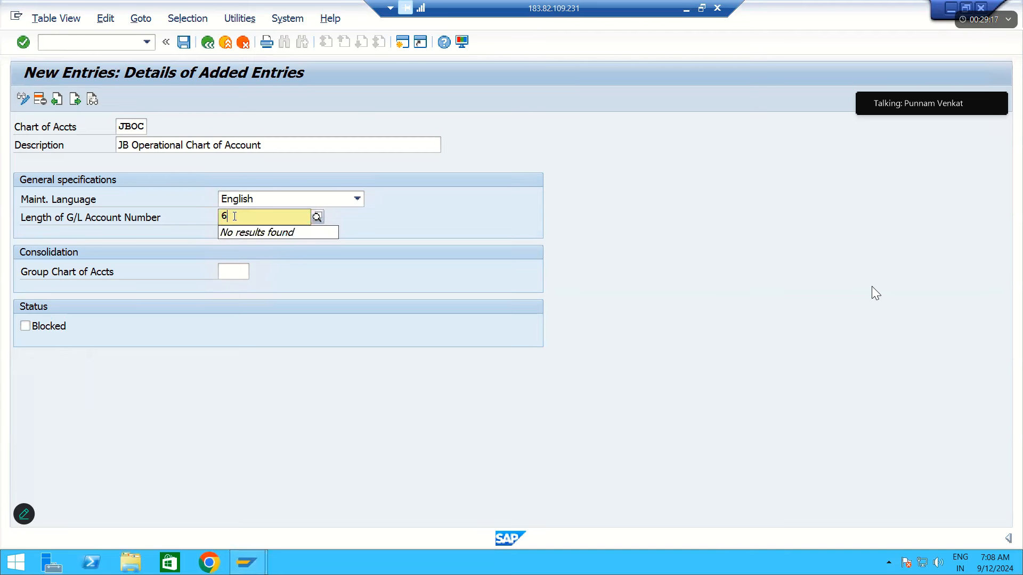
pyautogui.click(686, 9)
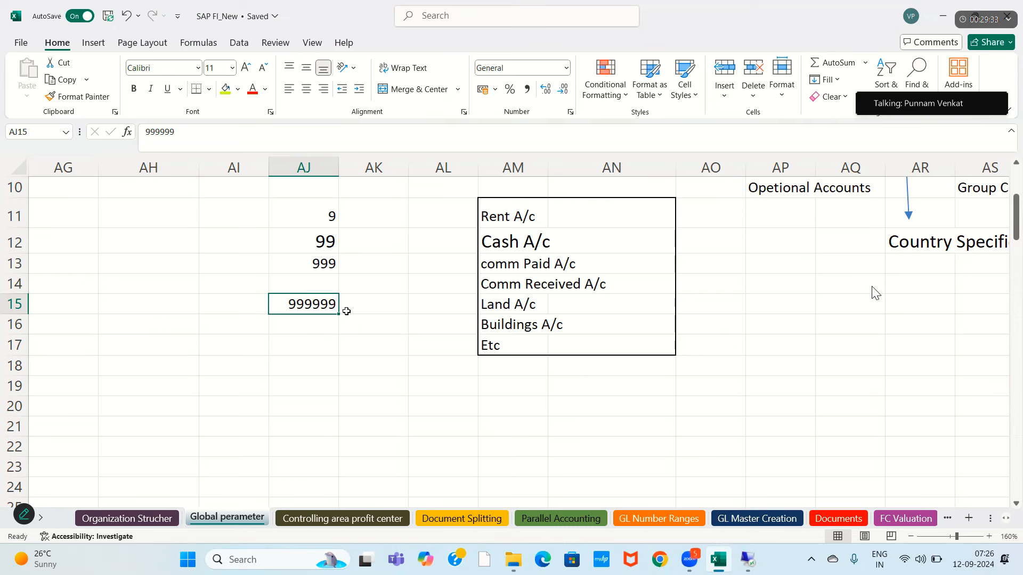
# - Review the JBOC code, its description and the length value 6 against the workbook
pyautogui.hotkey('alt', 'Tab')
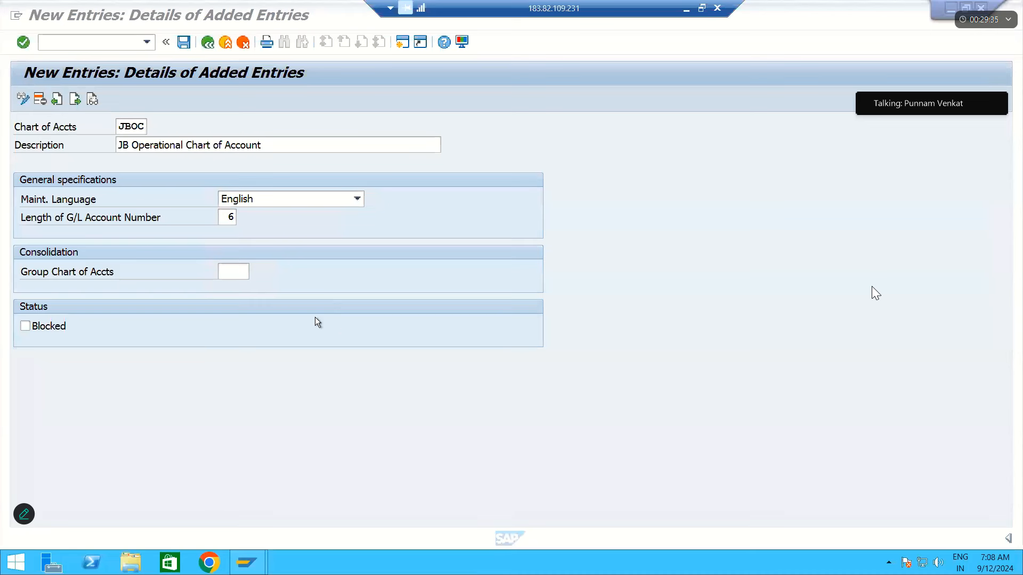
pyautogui.doubleClick(130, 126)
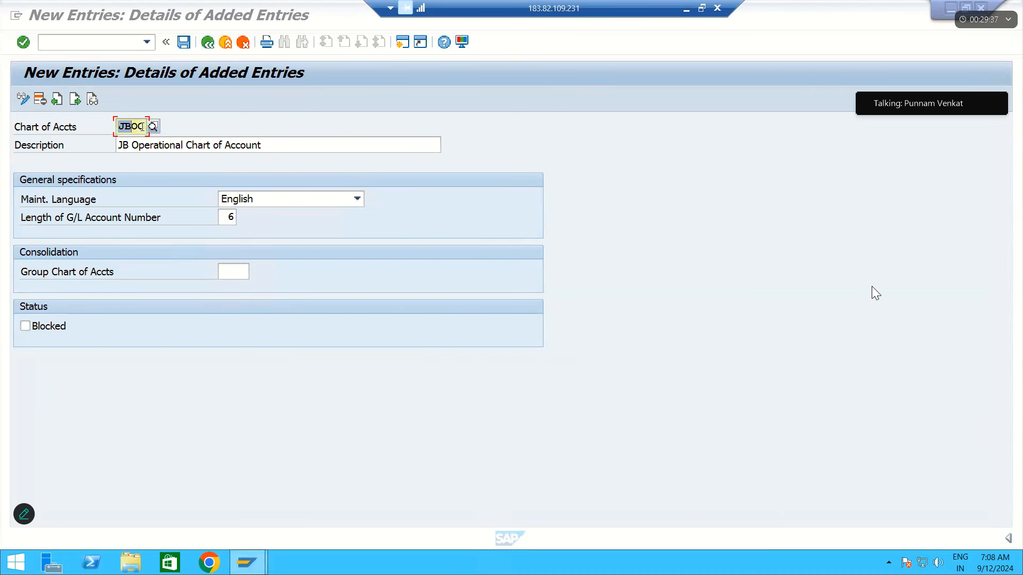
pyautogui.moveTo(266, 145); pyautogui.dragTo(113, 146)
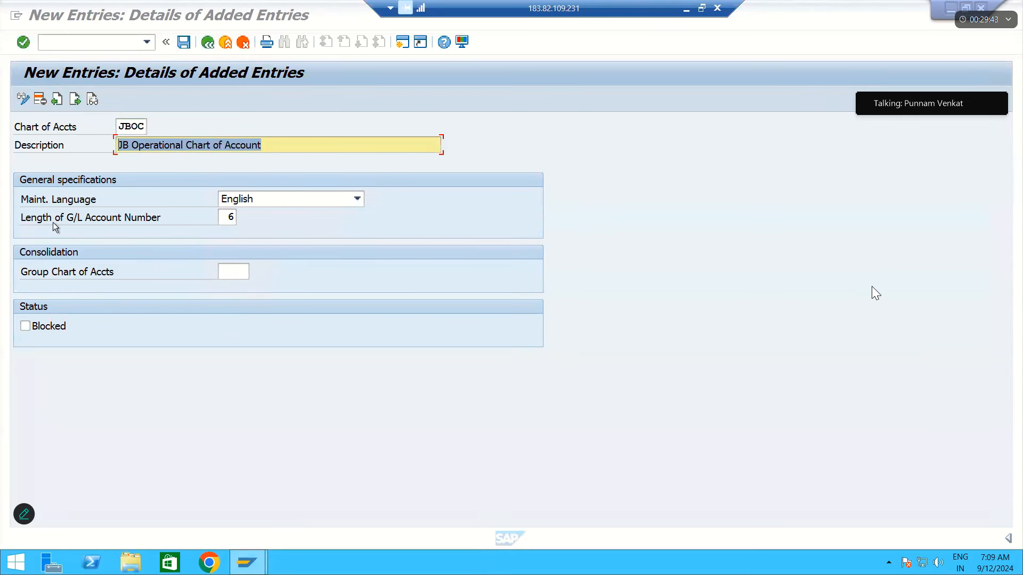
pyautogui.doubleClick(231, 216)
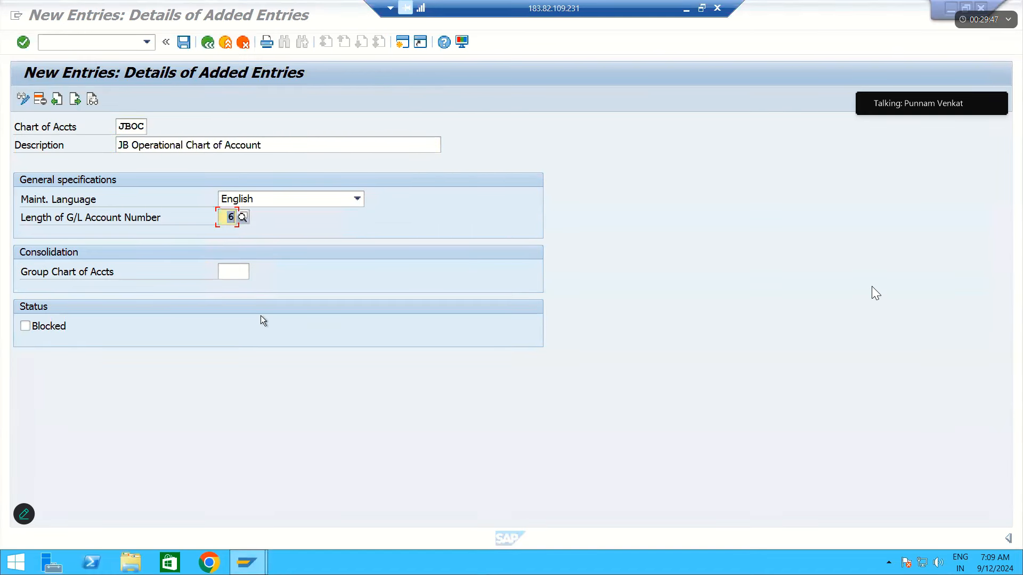
pyautogui.click(686, 9)
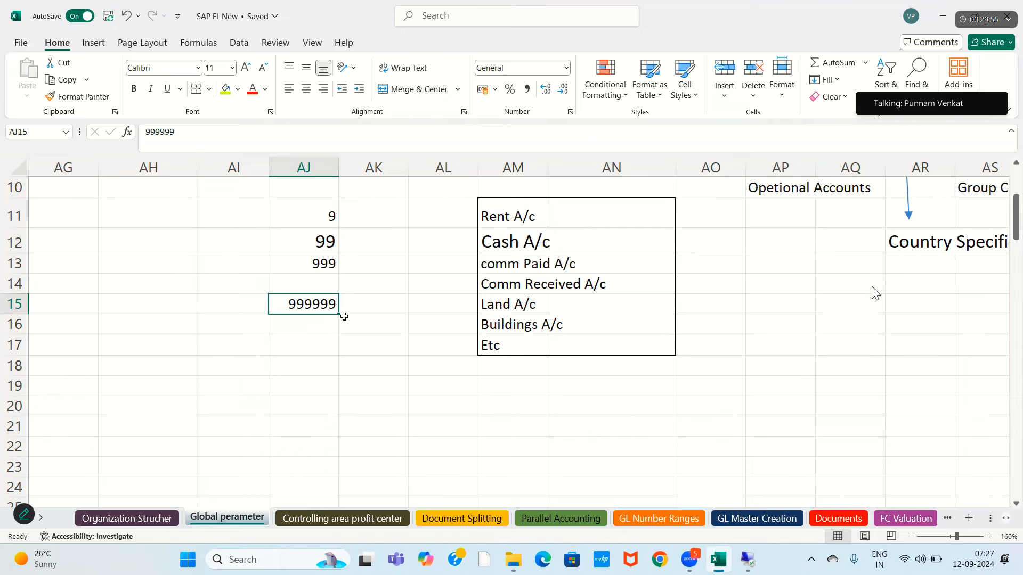
# - Confirm the 6-digit length and save JBOC under a customizing request
pyautogui.hotkey('alt', 'Tab')
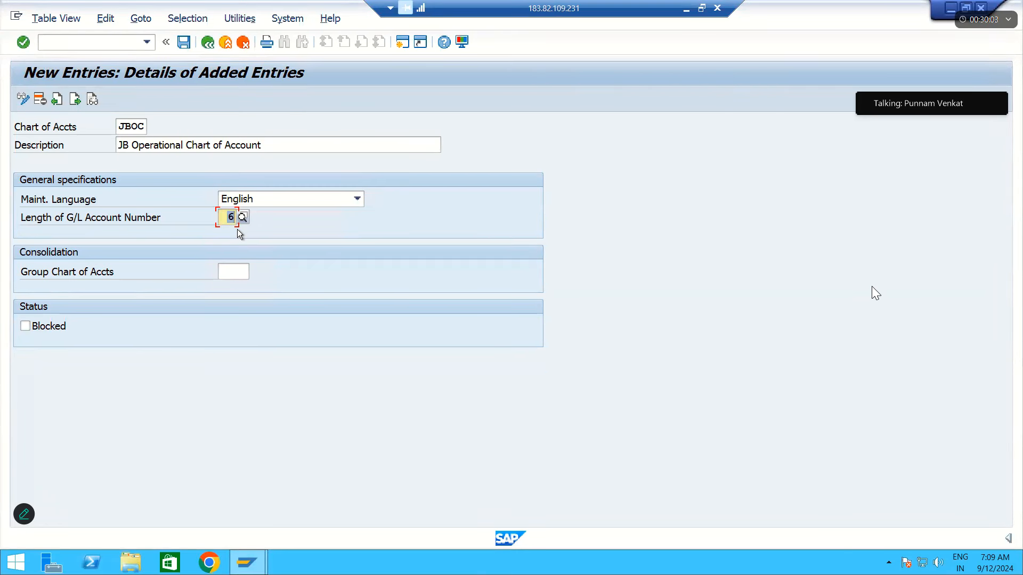
pyautogui.press('Return')
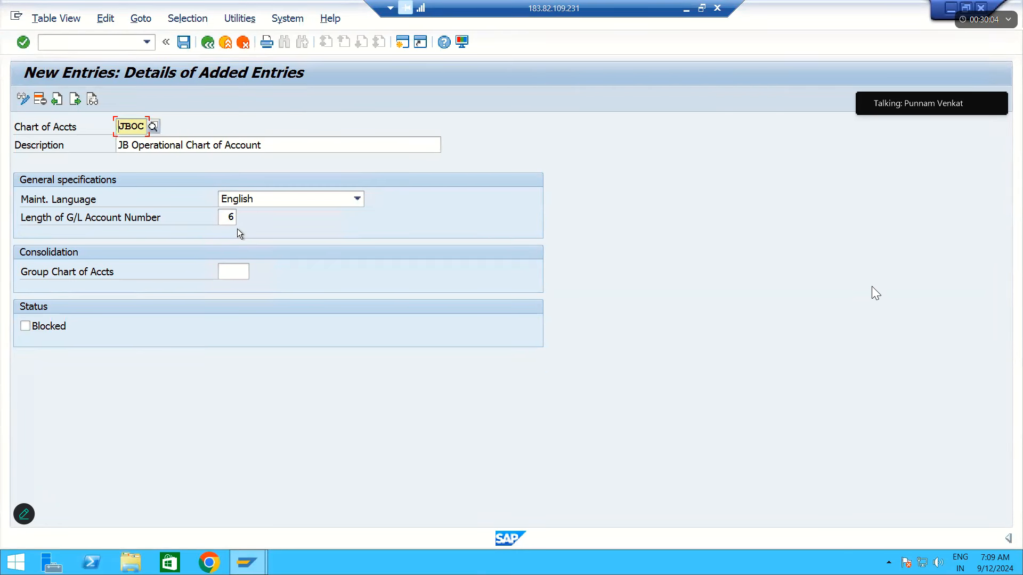
pyautogui.click(185, 44)
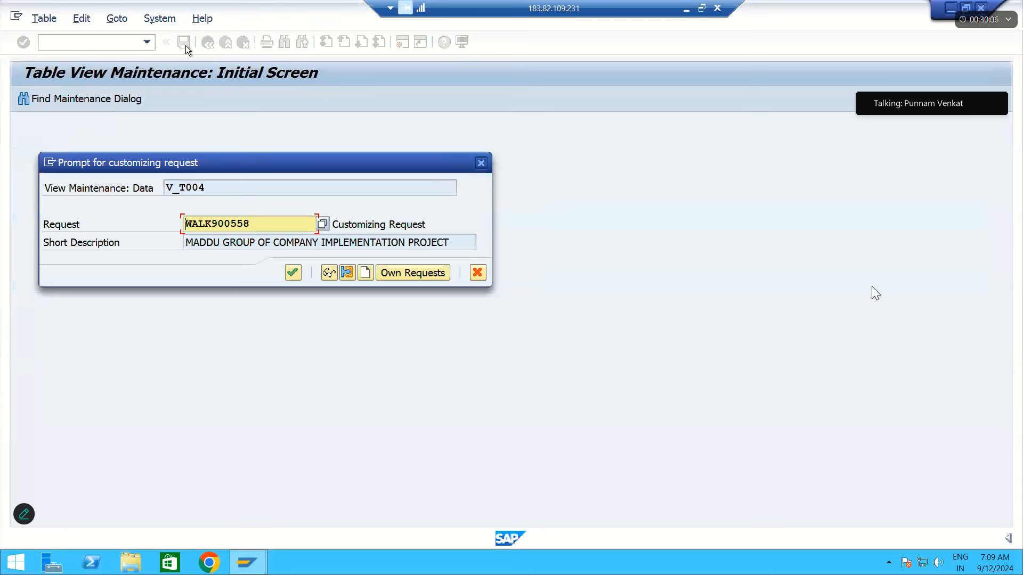
pyautogui.click(293, 273)
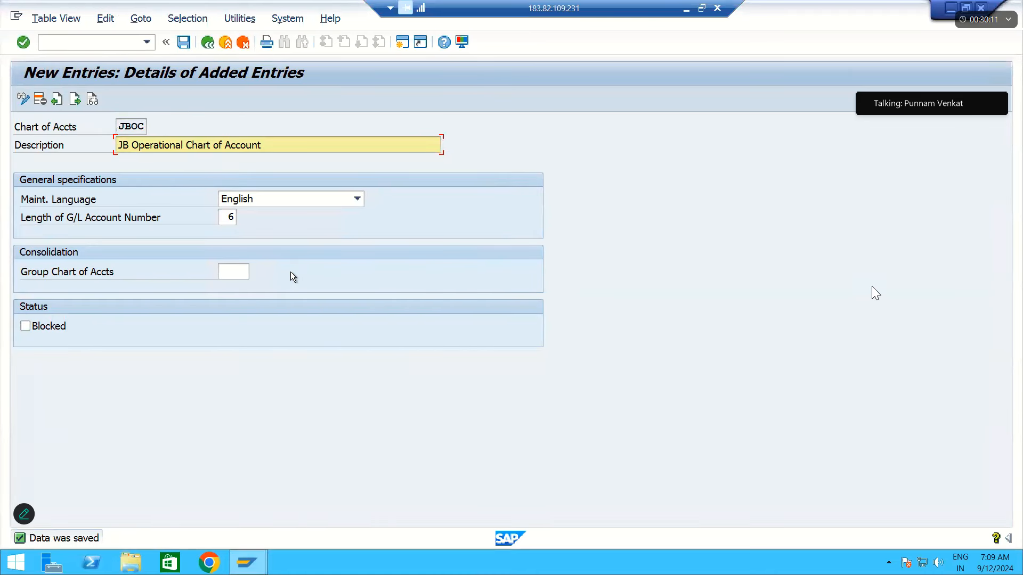
# - Type JBOC in cell AK22, JB11 in AJ26 and JB12 in AL26
pyautogui.click(686, 8)
pyautogui.scroll(-3, 565, 324)
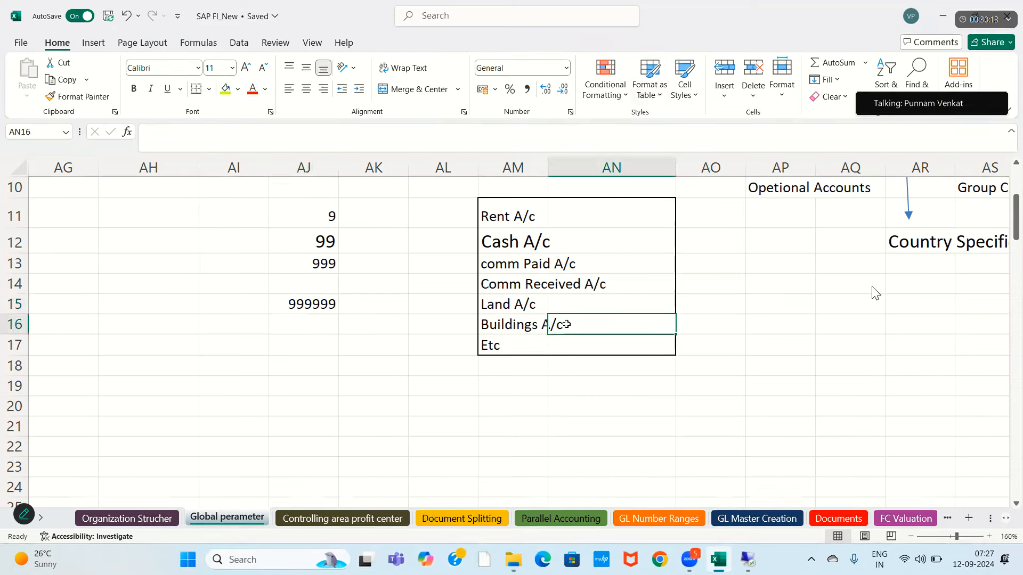
pyautogui.click(364, 253)
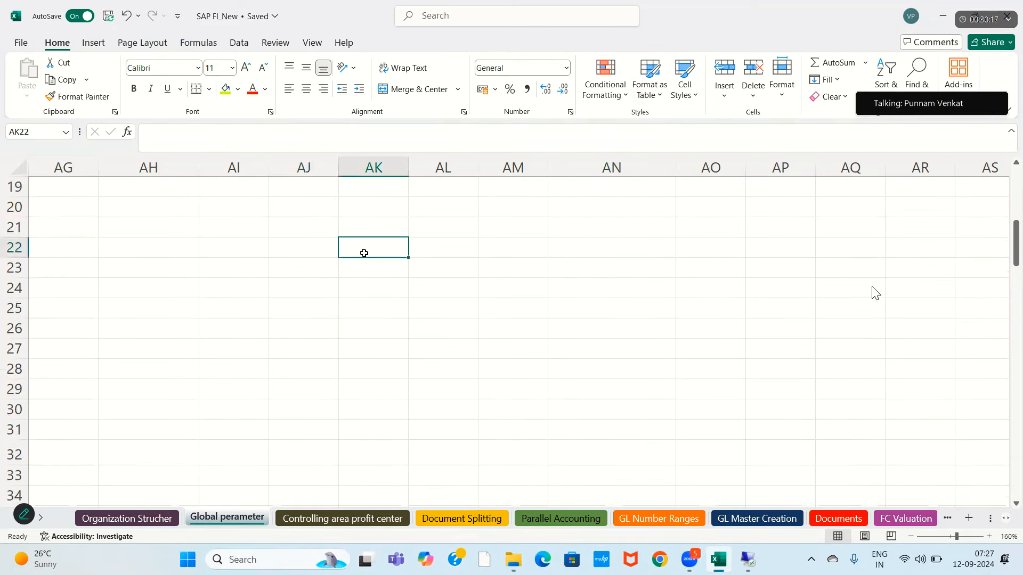
pyautogui.write('JBQC')
pyautogui.press('Return')
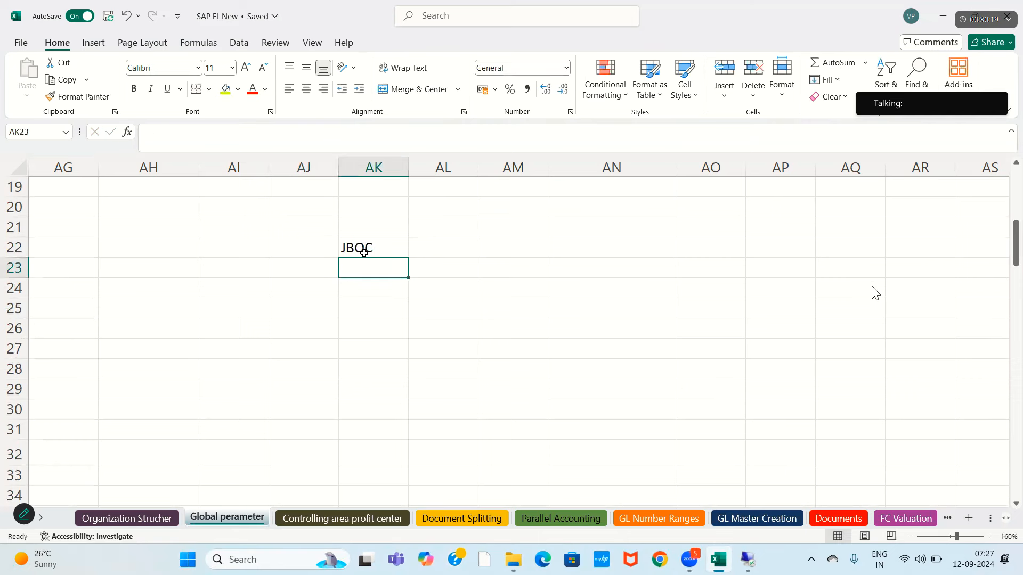
pyautogui.press('Down')
pyautogui.press('Down')
pyautogui.press('Down')
pyautogui.press('Left')
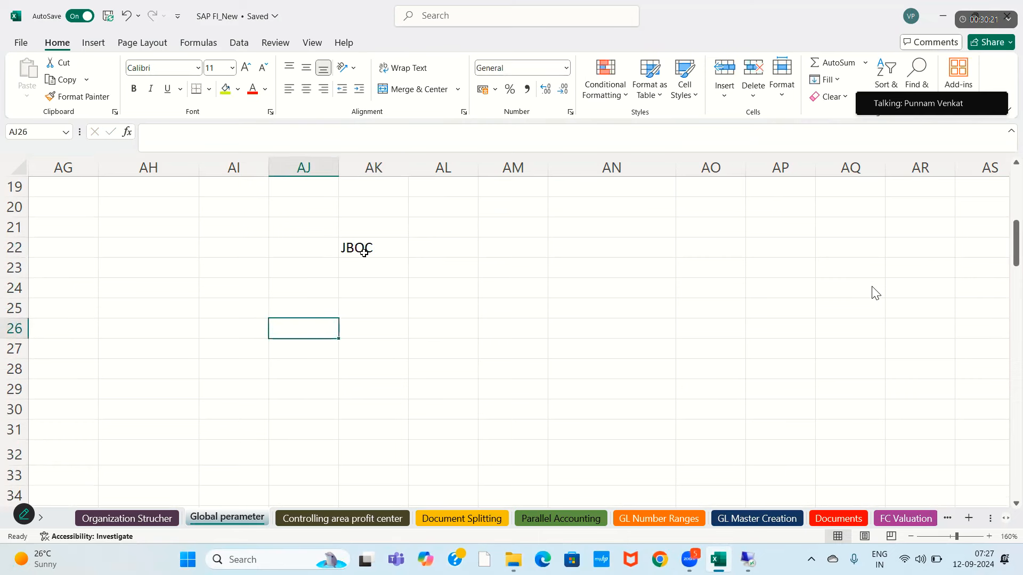
pyautogui.write('JB11')
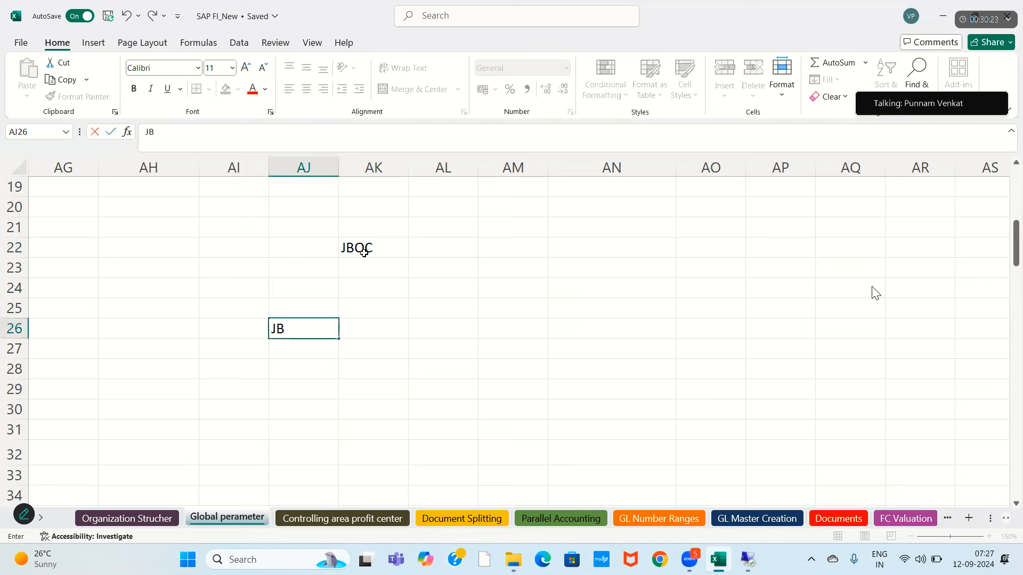
pyautogui.press('Right')
pyautogui.press('Right')
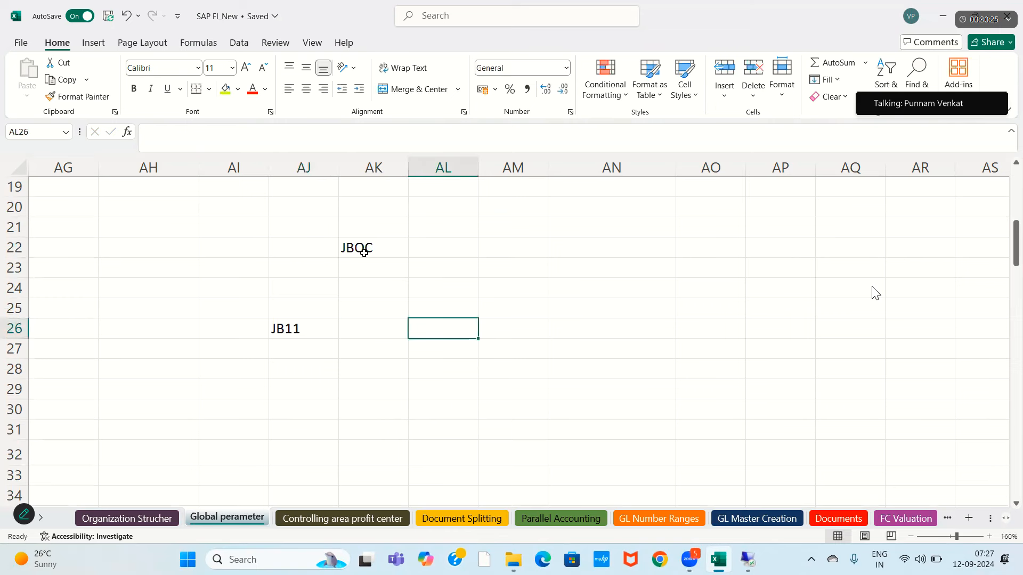
pyautogui.write('JB12')
pyautogui.press('Return')
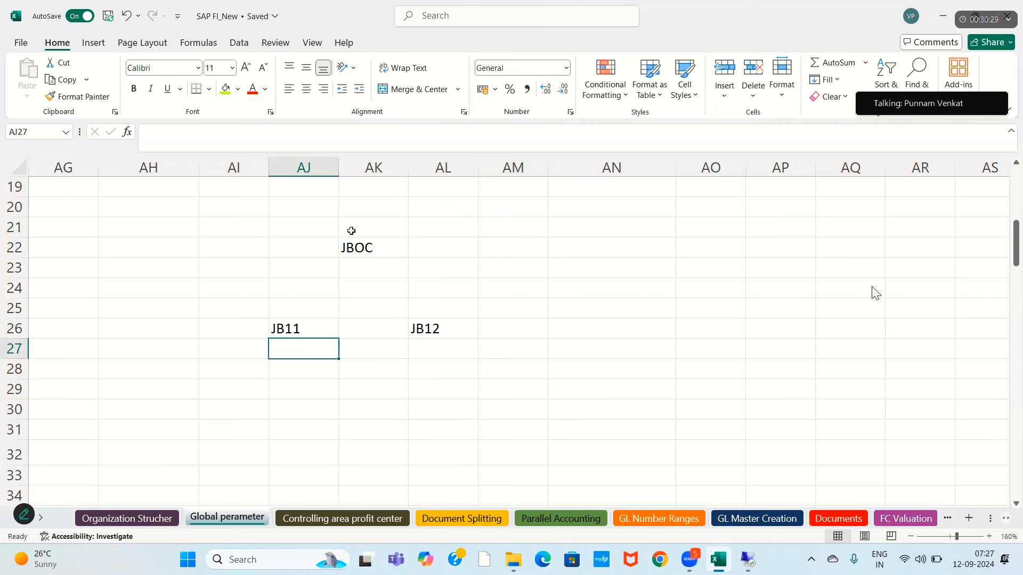
# - Draw two arrows from JBOC down to JB11 and JB12
pyautogui.click(93, 44)
pyautogui.click(208, 62)
pyautogui.click(213, 98)
pyautogui.moveTo(349, 257); pyautogui.dragTo(301, 317)
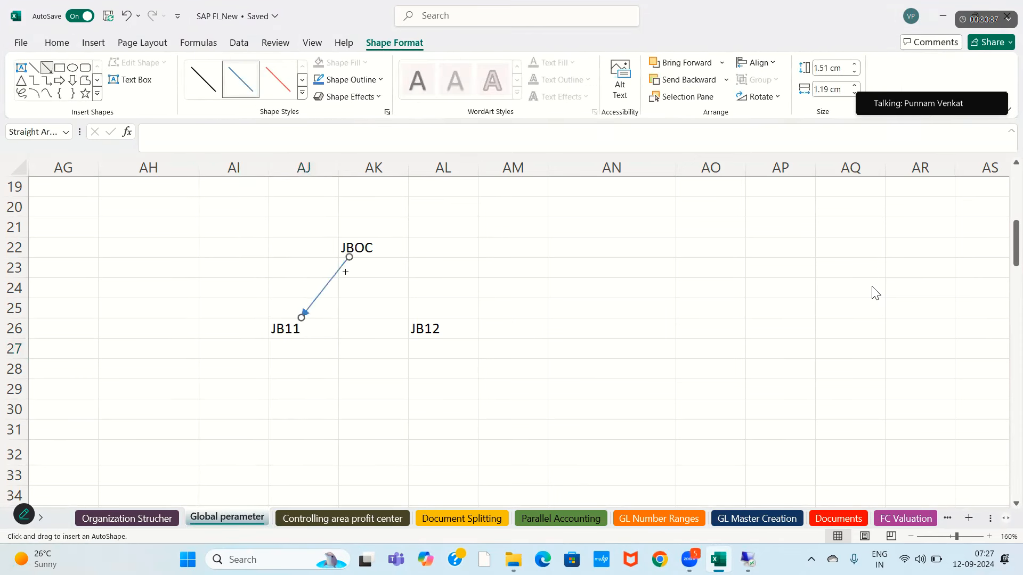
pyautogui.moveTo(353, 256); pyautogui.dragTo(409, 319)
pyautogui.click(362, 343)
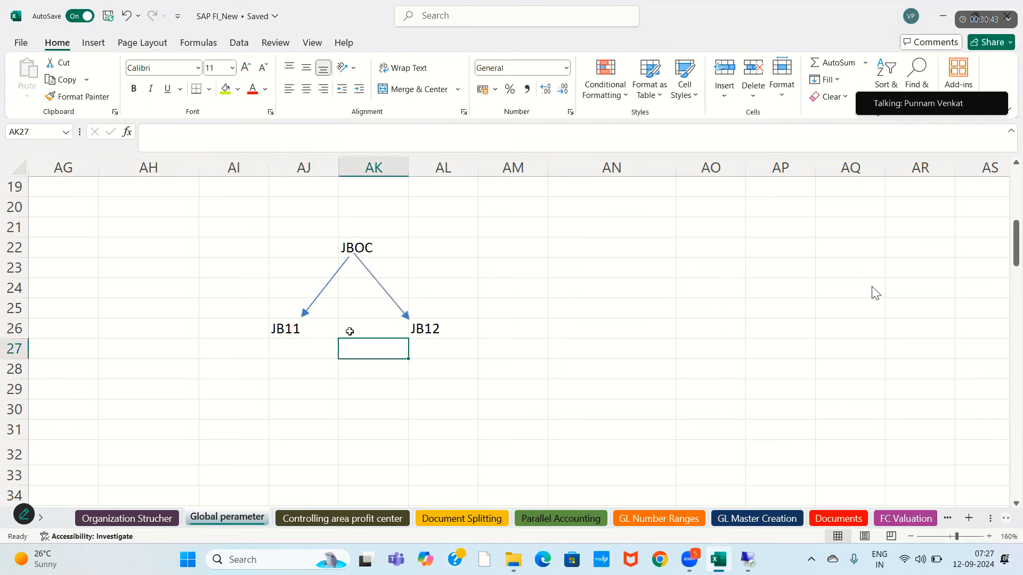
# - Check the JBOC, JB11 and JB12 cells, then save the JBOC chart in SAP again
pyautogui.moveTo(265, 246); pyautogui.dragTo(442, 249)
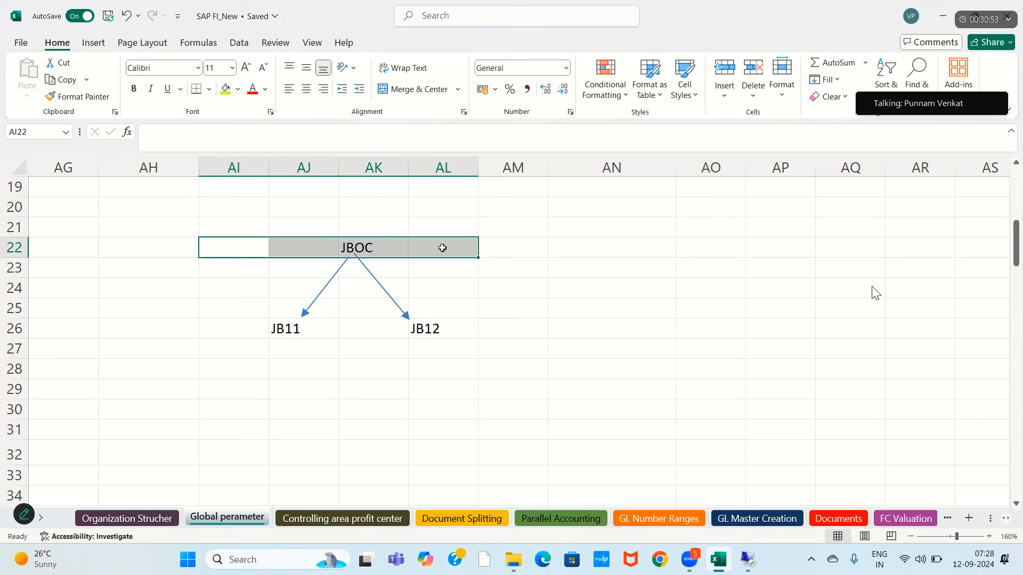
pyautogui.click(393, 329)
pyautogui.moveTo(239, 252); pyautogui.dragTo(506, 252)
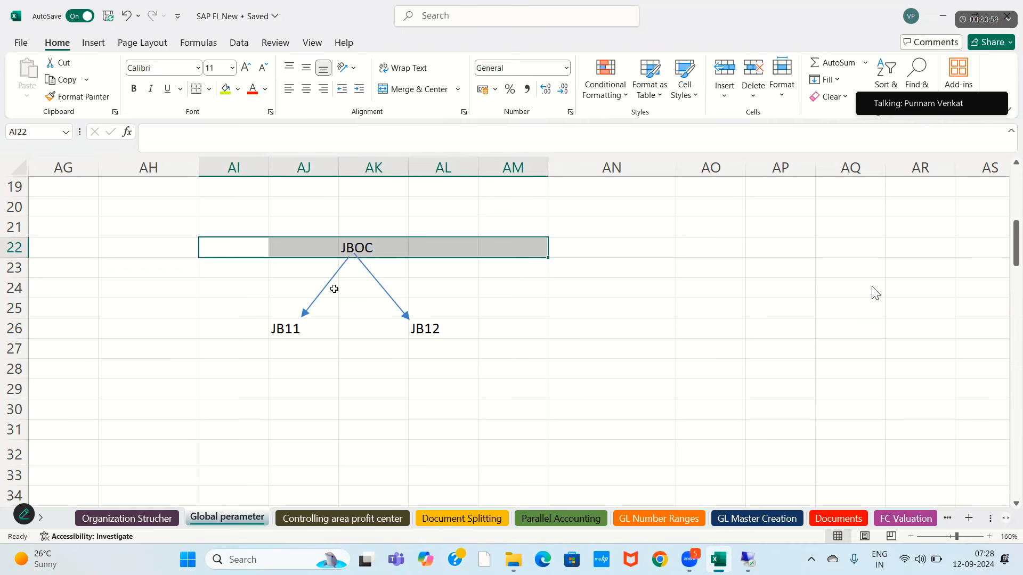
pyautogui.click(348, 248)
pyautogui.click(284, 328)
pyautogui.click(396, 333)
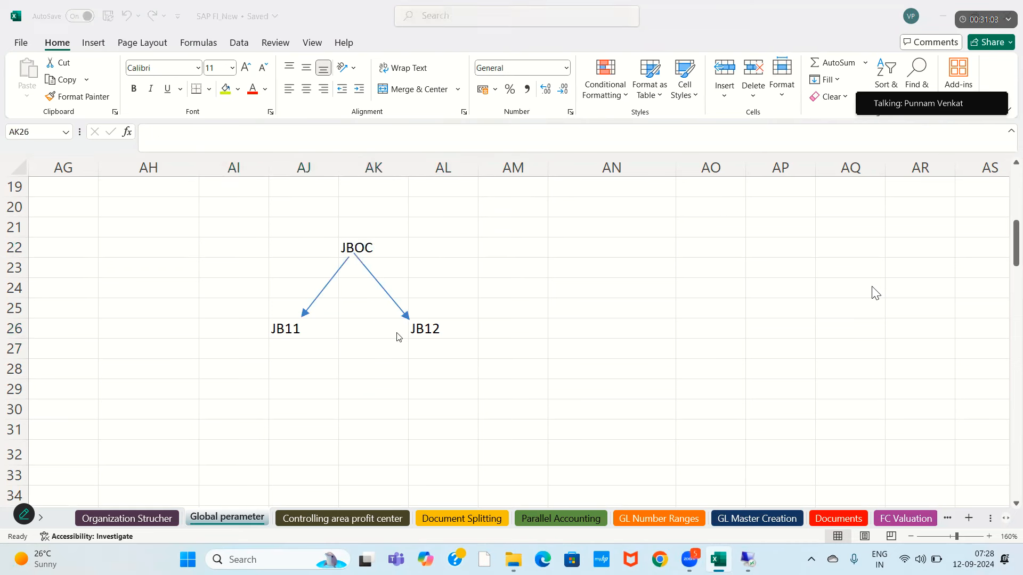
pyautogui.hotkey('alt', 'Tab')
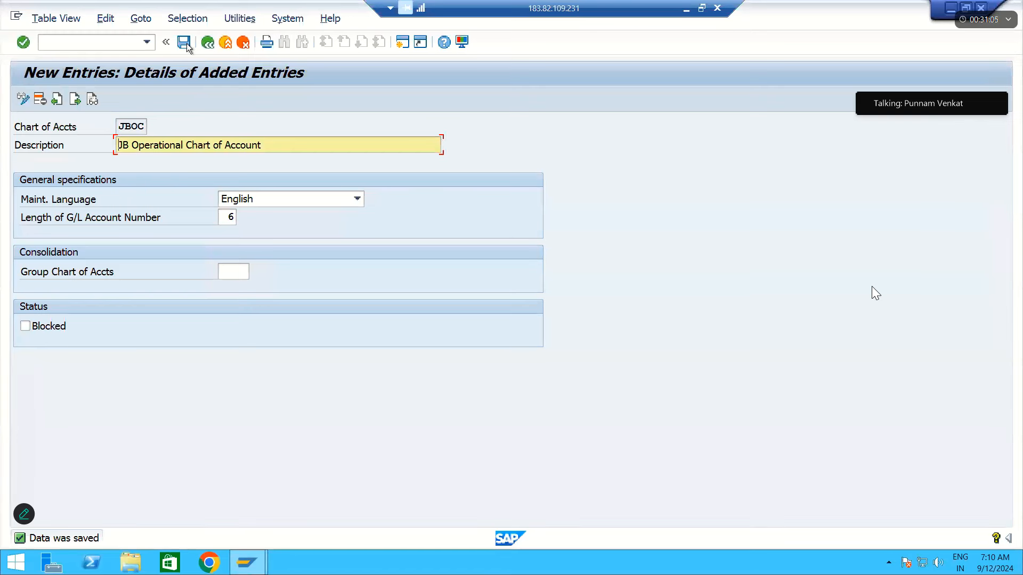
pyautogui.click(186, 43)
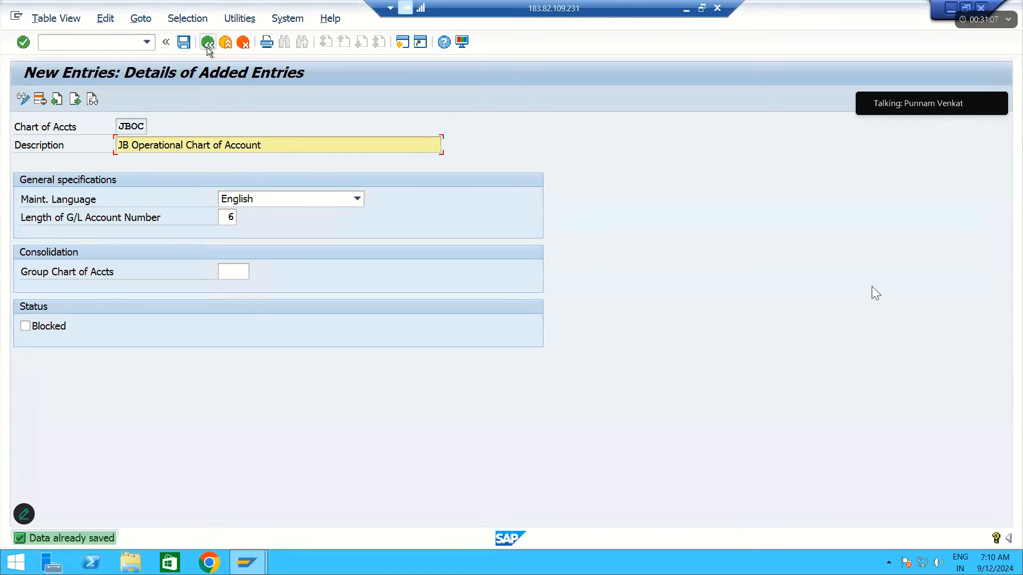
# - Back out to the IMG tree and run Assign Company Code to Chart of Accounts
pyautogui.click(206, 47)
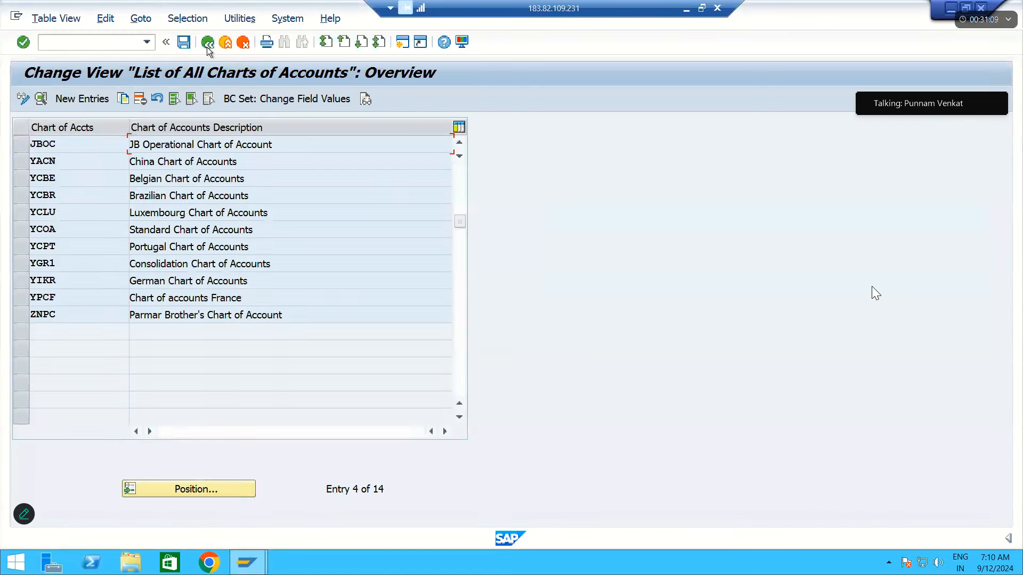
pyautogui.click(207, 47)
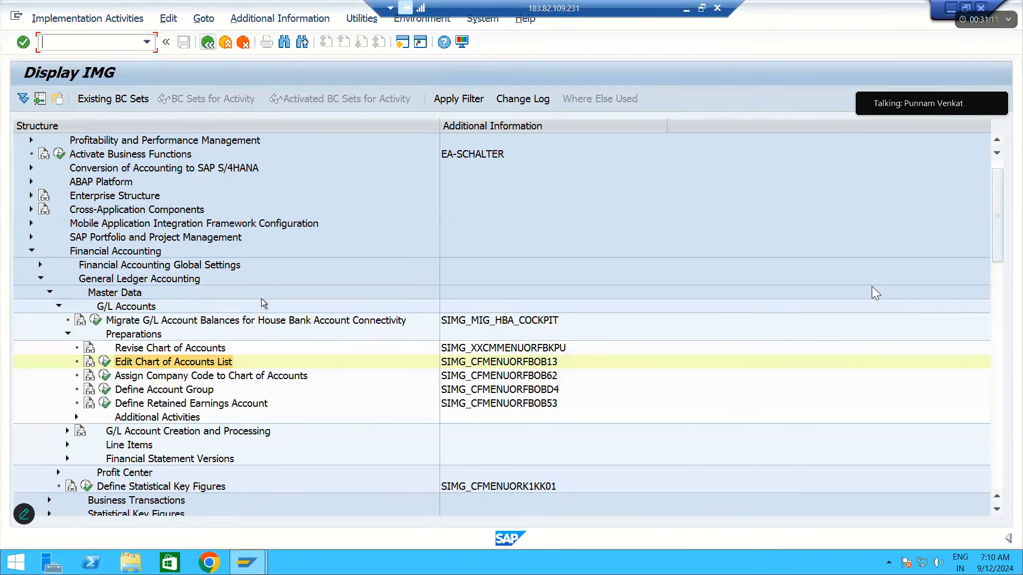
pyautogui.click(133, 378)
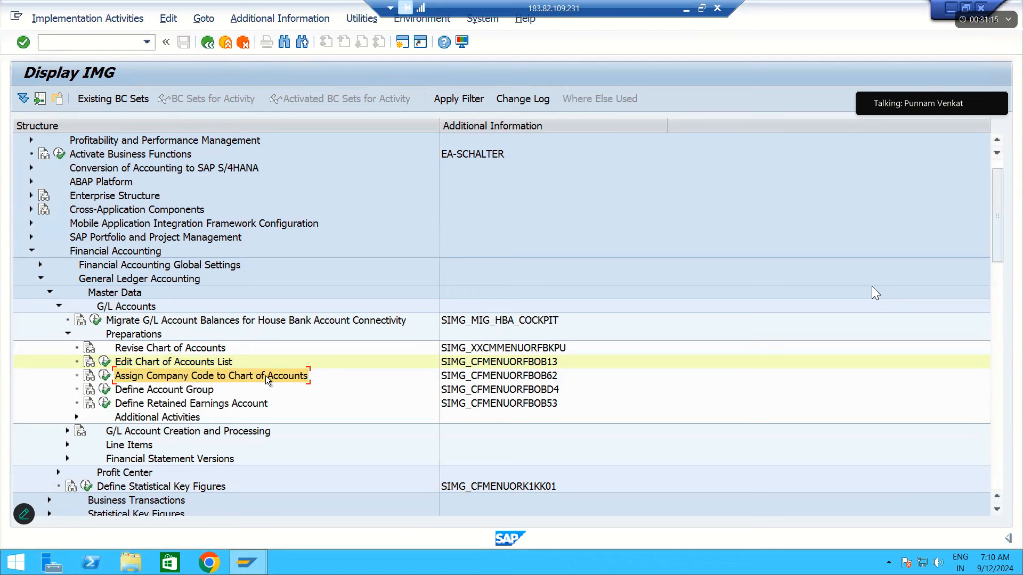
pyautogui.click(106, 377)
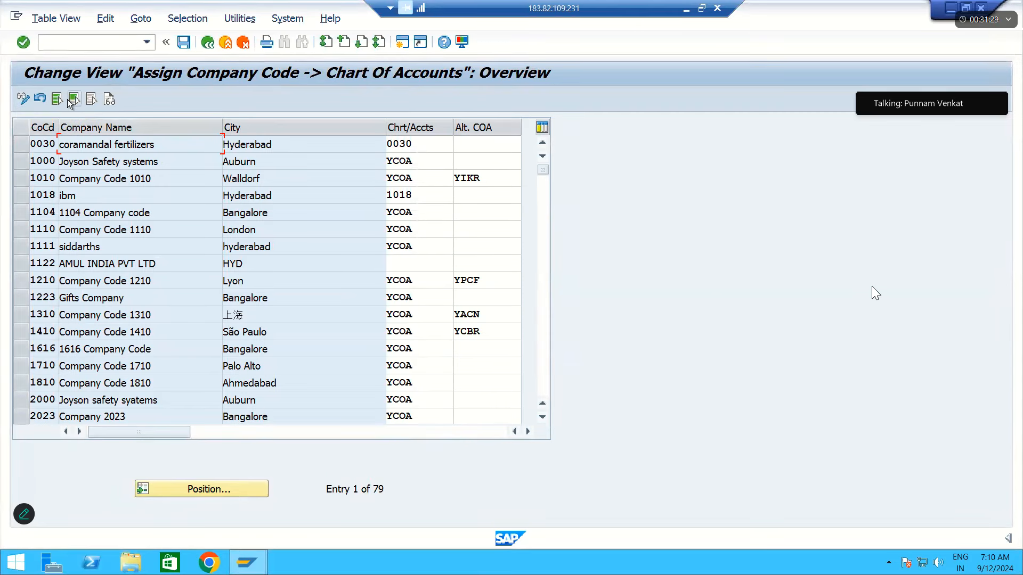
# - Position the company code assignment table at JB11 and select the JB11 and JB12 rows
pyautogui.click(199, 493)
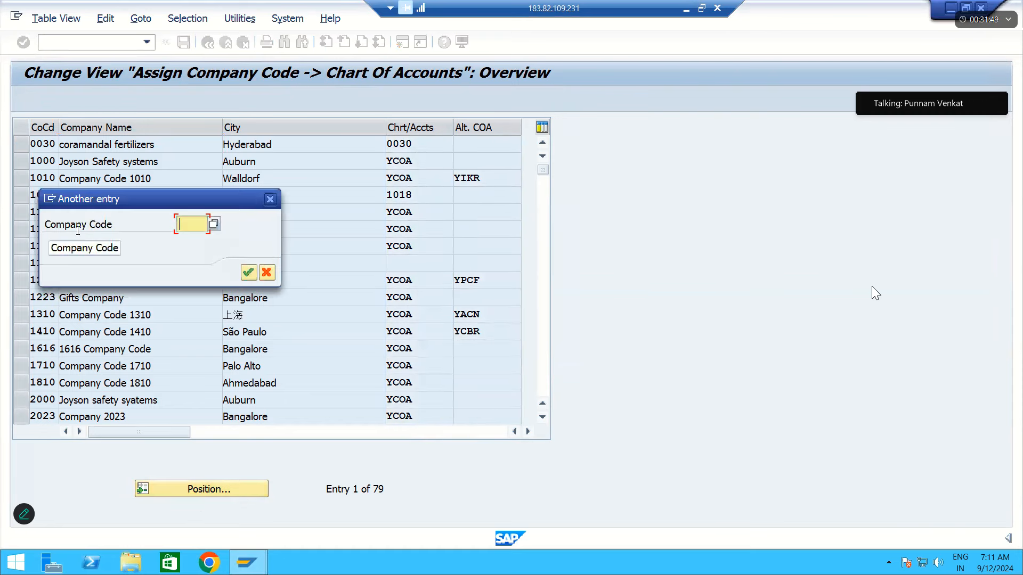
pyautogui.write('JB')
pyautogui.press('Return')
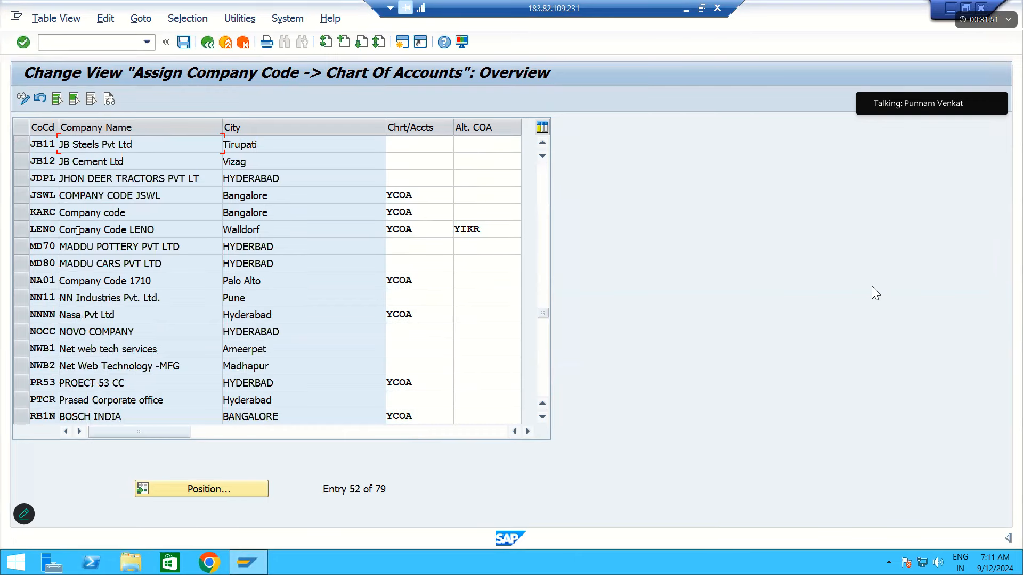
pyautogui.moveTo(19, 145); pyautogui.dragTo(23, 165)
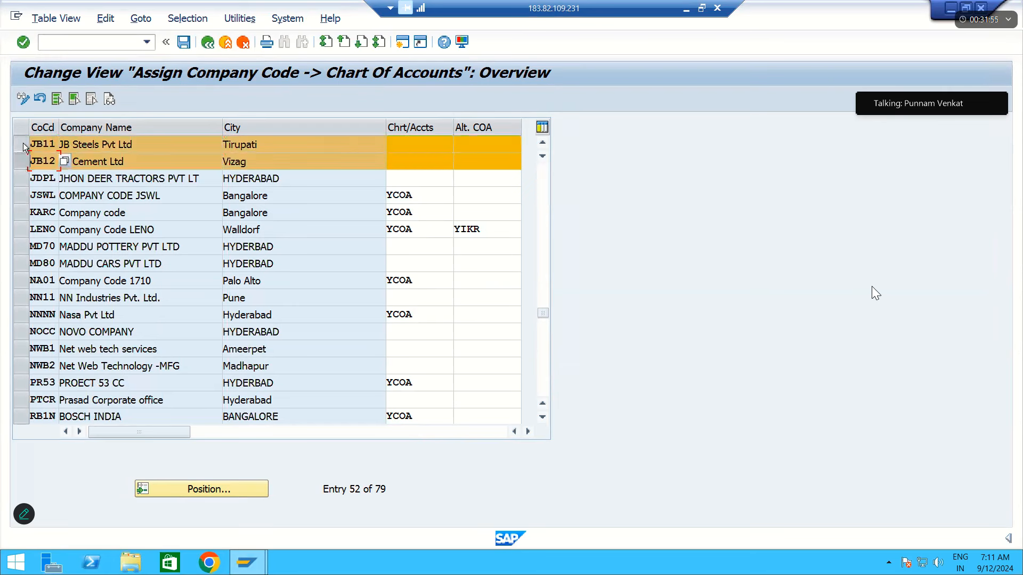
# - Assign chart of accounts JBOC to company codes JB11 and JB12
pyautogui.click(23, 143)
pyautogui.click(23, 161)
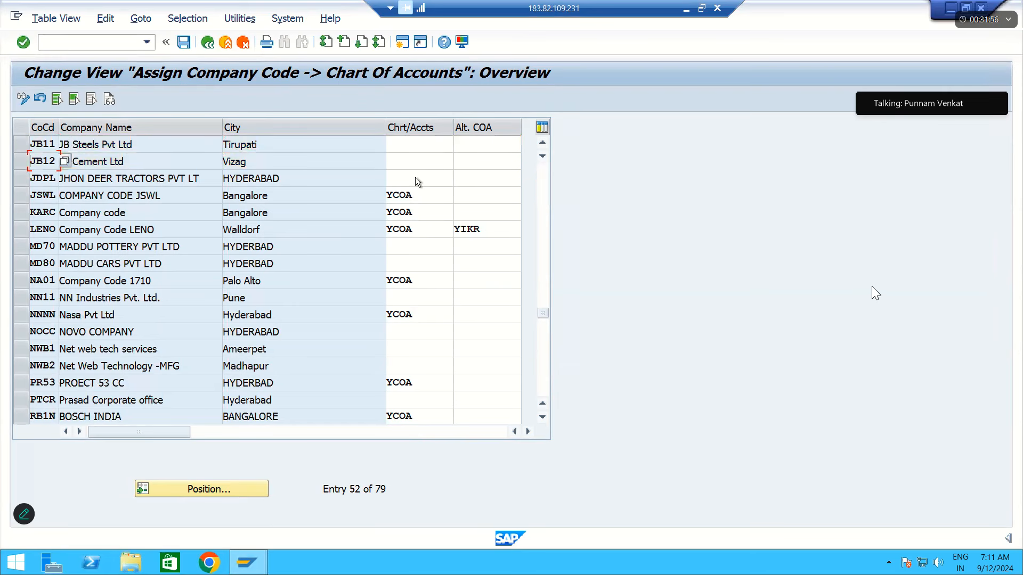
pyautogui.click(405, 145)
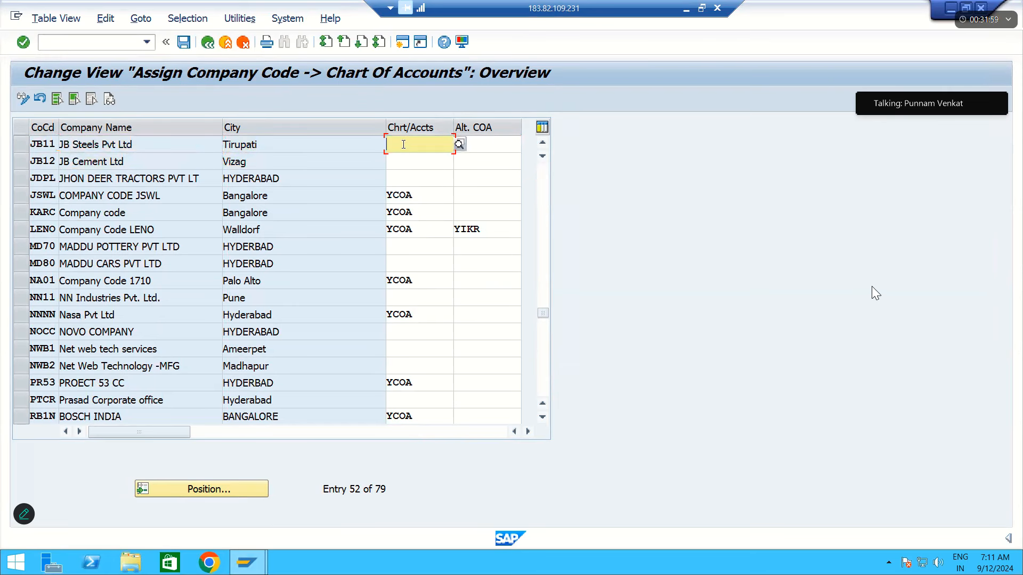
pyautogui.write('JB')
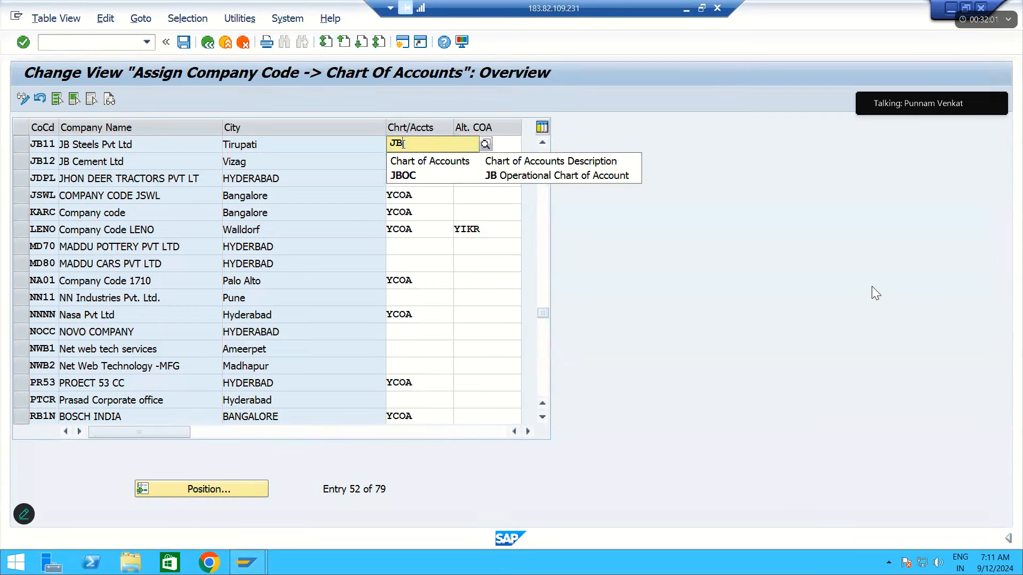
pyautogui.click(408, 176)
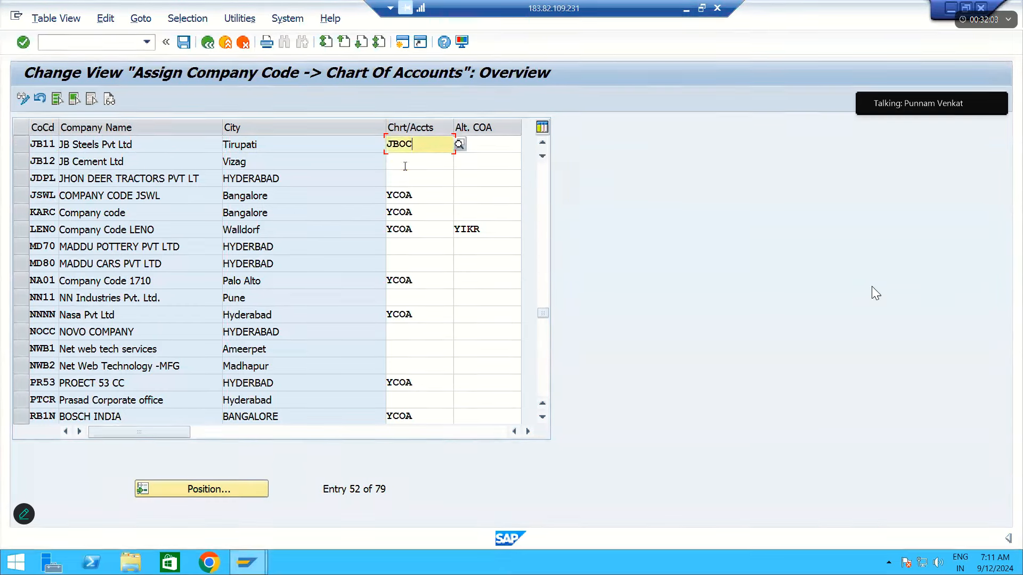
pyautogui.click(405, 166)
pyautogui.write('JB')
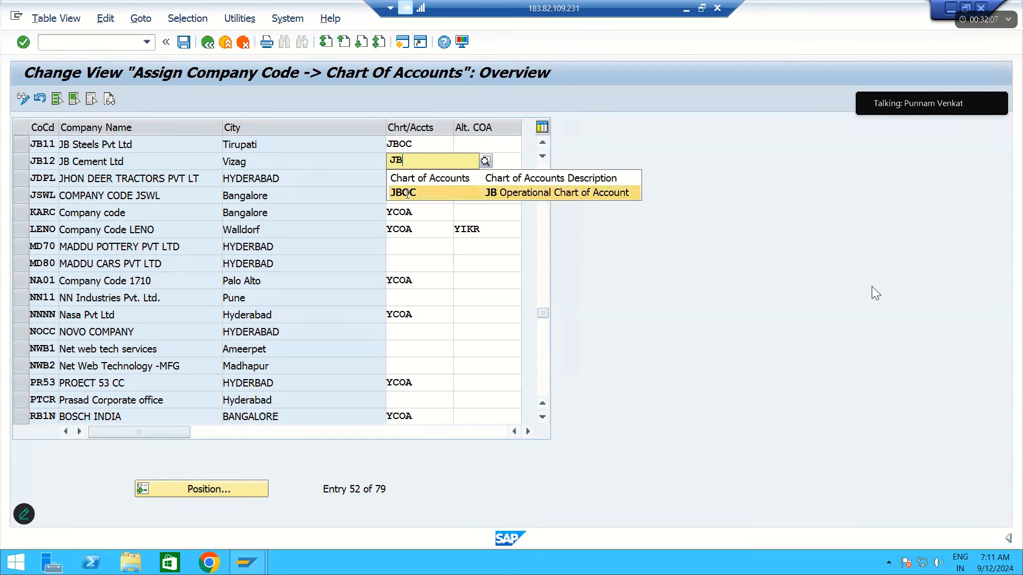
pyautogui.click(408, 192)
# - Check the JBOC entries for JB11 and JB12, then save the assignments
pyautogui.moveTo(35, 143); pyautogui.dragTo(58, 161)
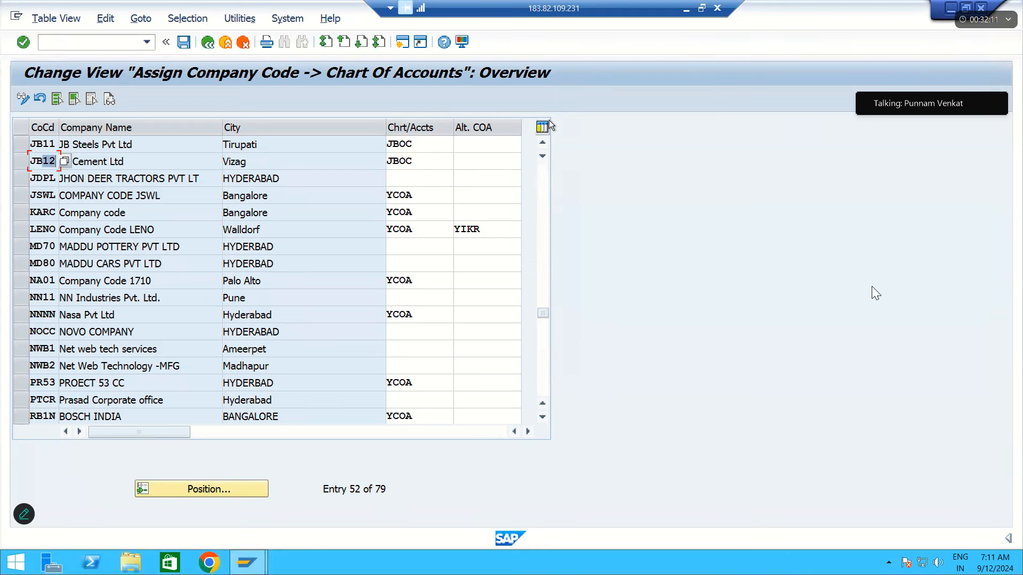
pyautogui.click(411, 143)
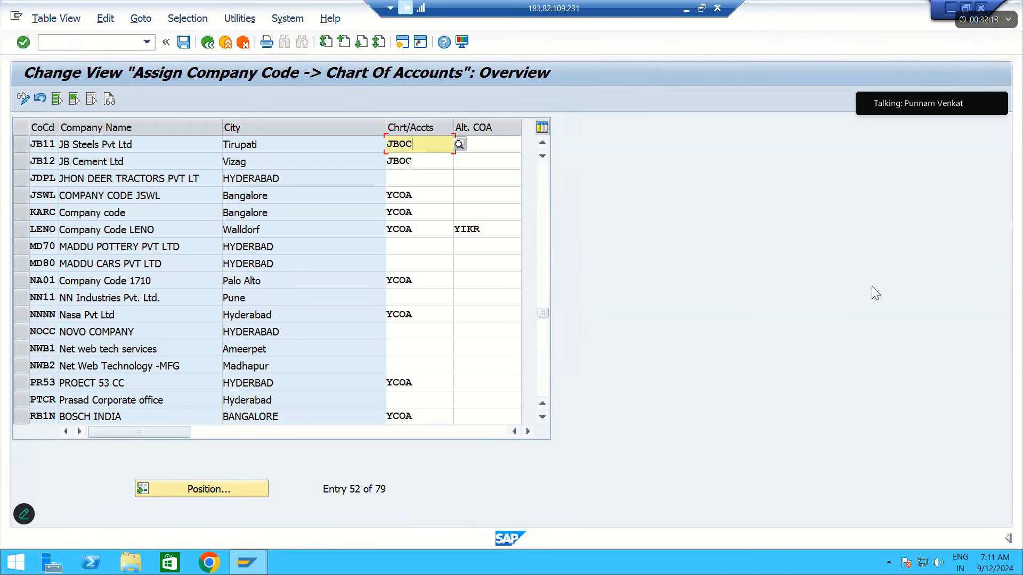
pyautogui.click(410, 164)
pyautogui.click(414, 147)
pyautogui.click(416, 163)
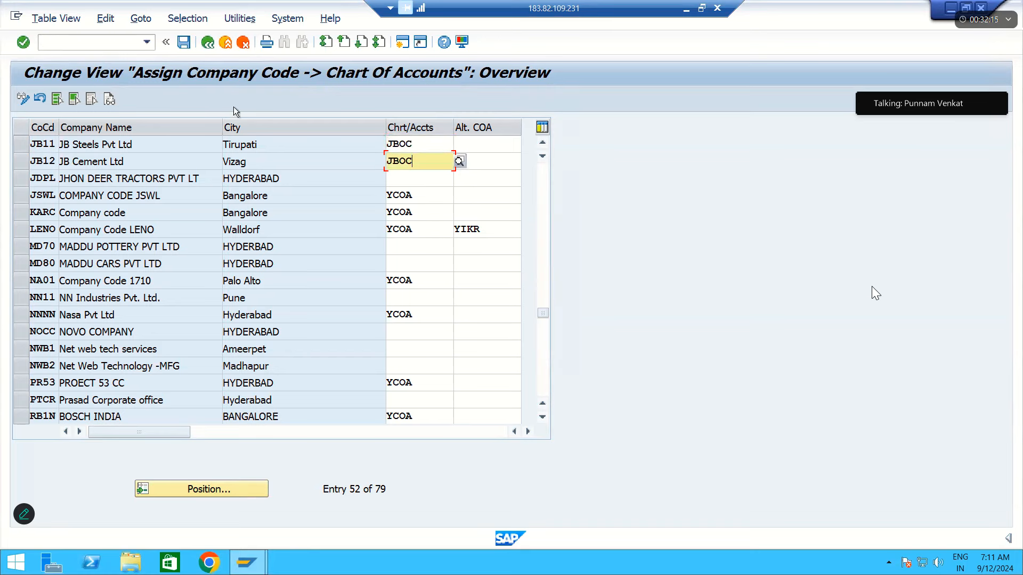
pyautogui.click(185, 46)
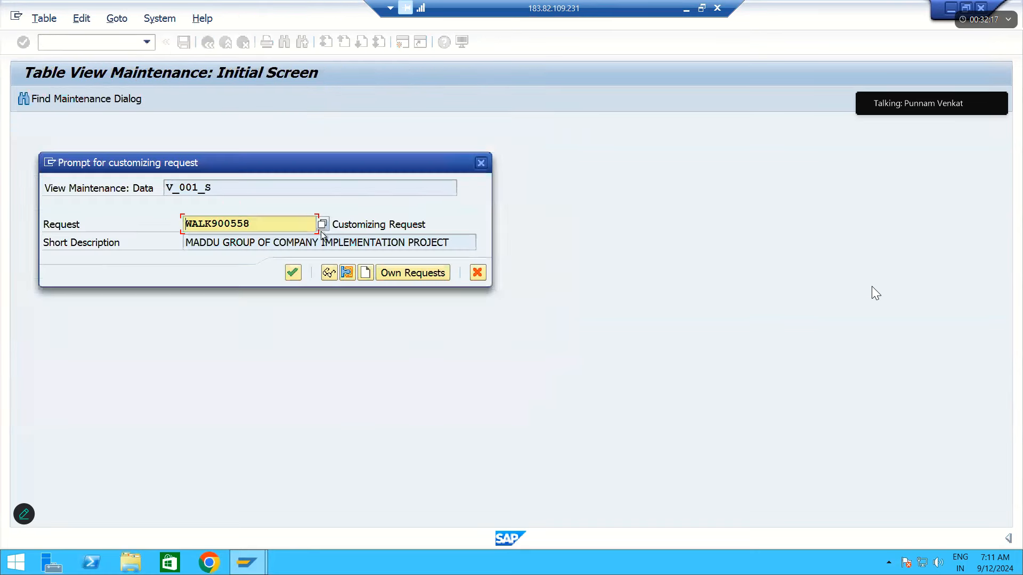
# - Confirm the customizing request, verify JBOC on JB11 and JB12, and return to the IMG tree
pyautogui.click(292, 269)
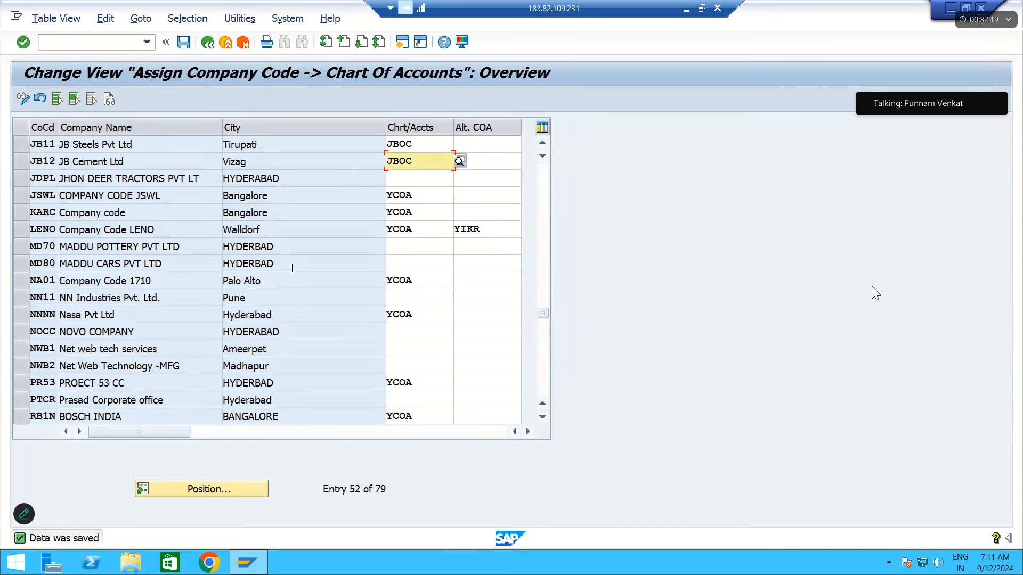
pyautogui.doubleClick(395, 146)
pyautogui.doubleClick(397, 161)
pyautogui.click(184, 45)
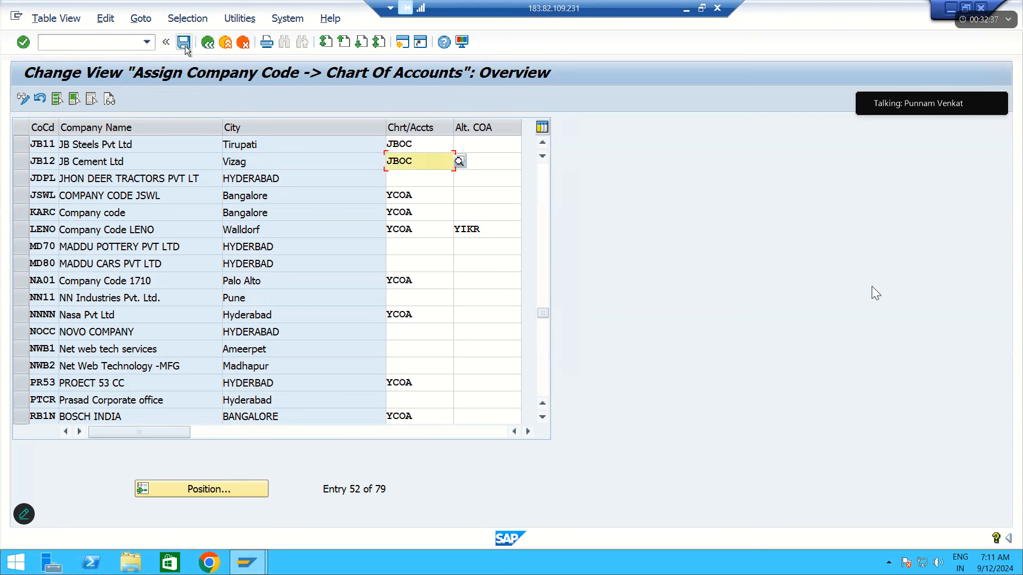
pyautogui.click(207, 42)
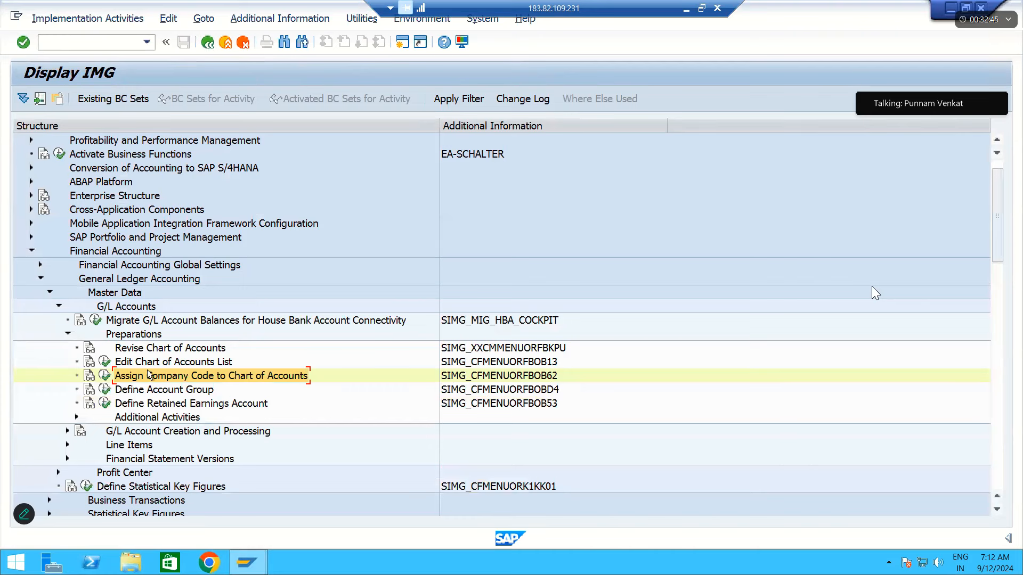
pyautogui.click(128, 363)
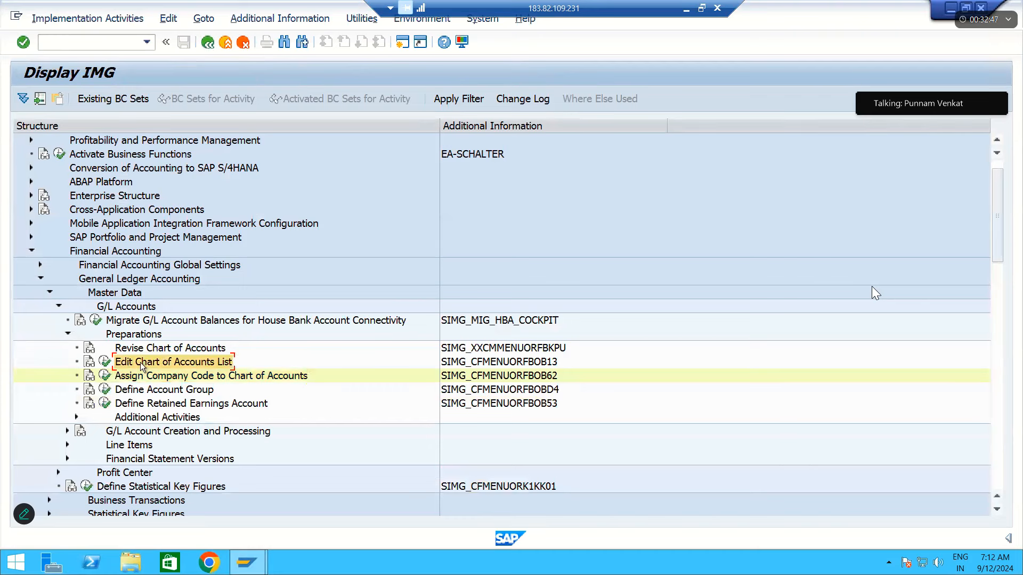
pyautogui.click(105, 363)
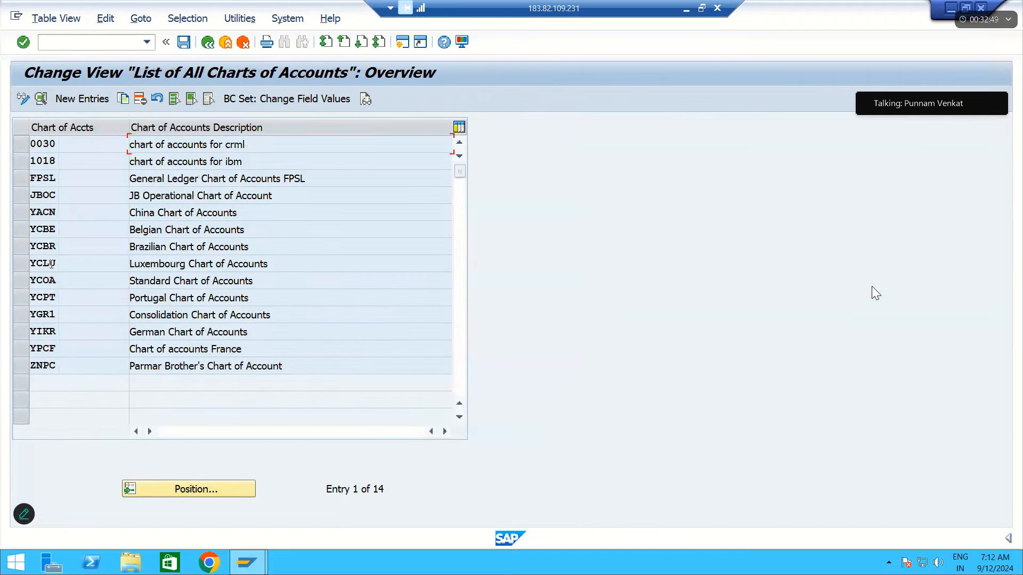
pyautogui.doubleClick(43, 195)
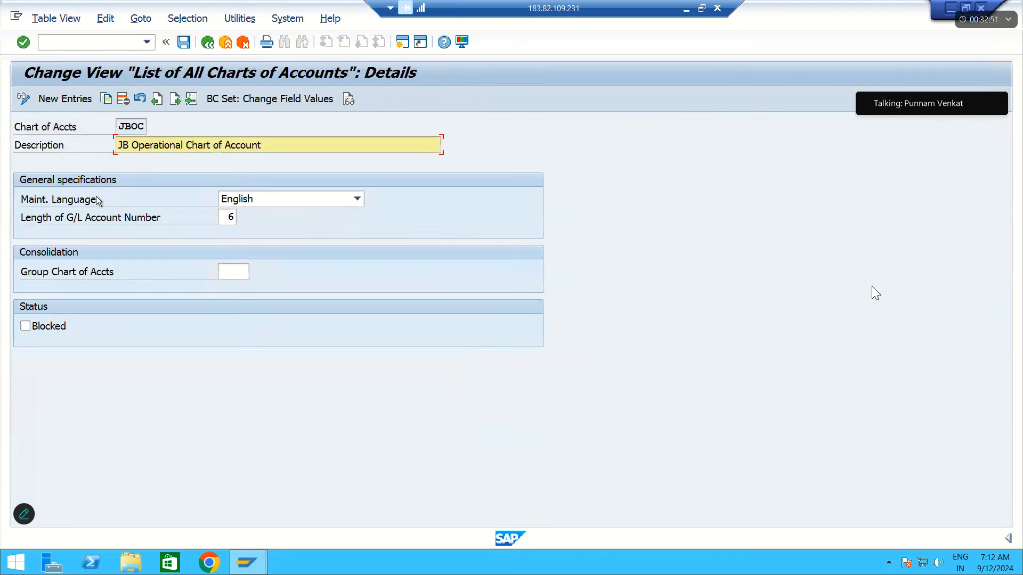
pyautogui.click(173, 146)
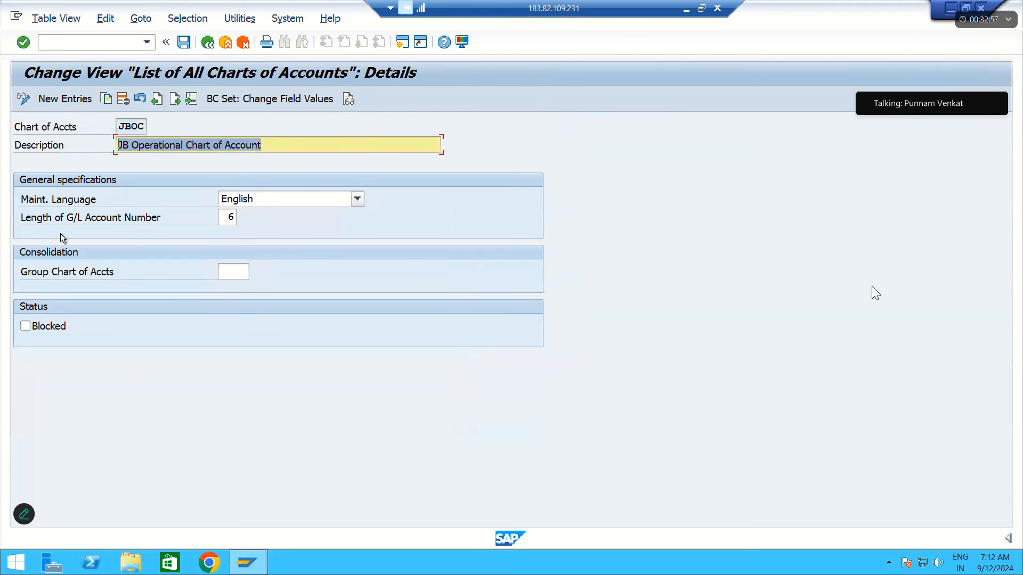
pyautogui.click(224, 218)
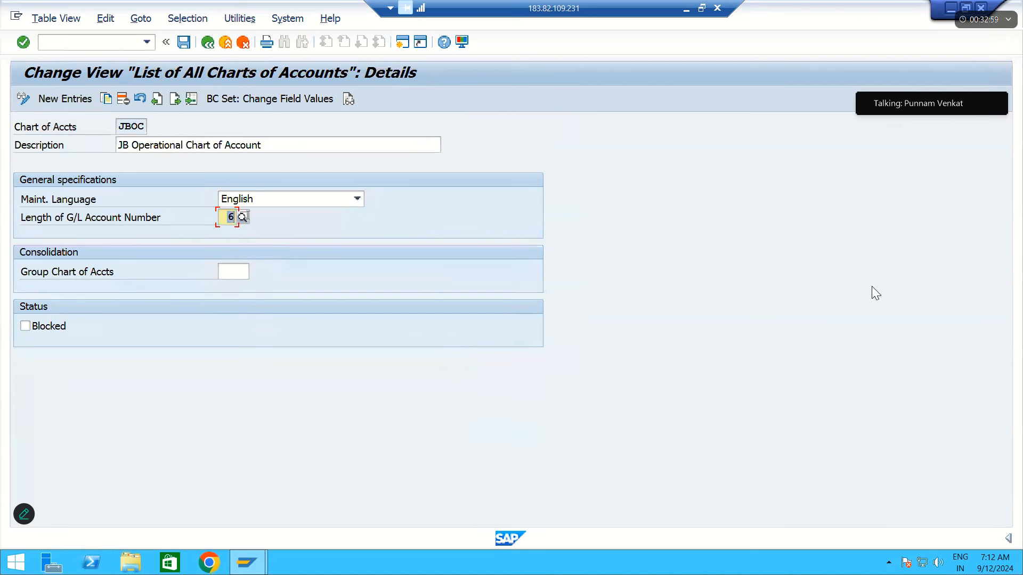
pyautogui.click(229, 275)
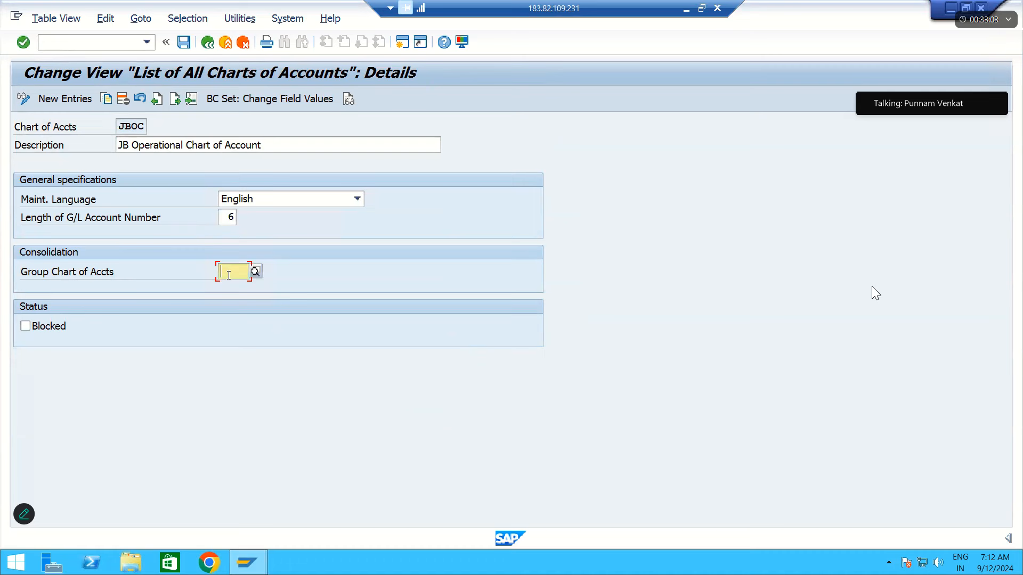
pyautogui.click(206, 44)
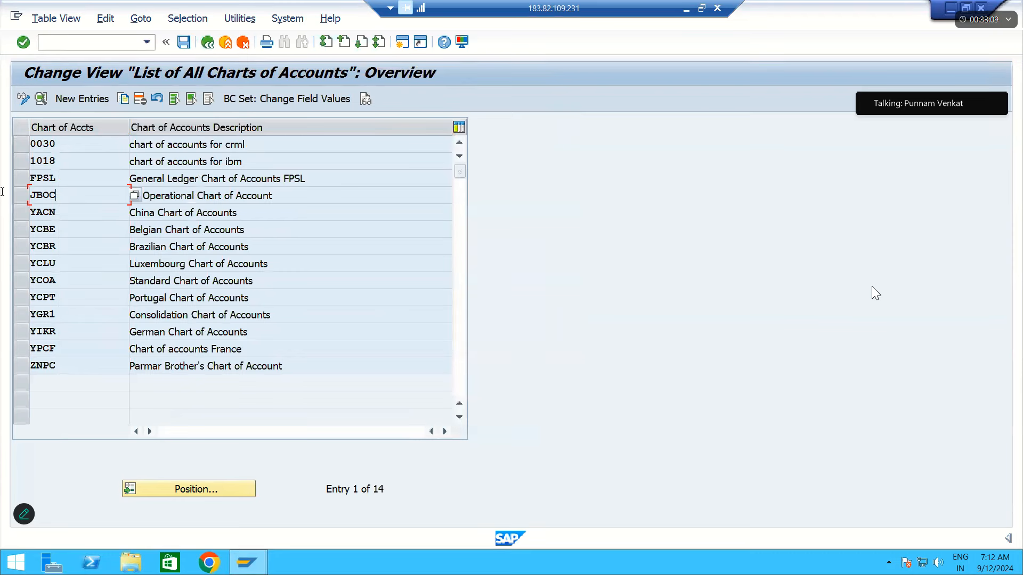
pyautogui.click(208, 43)
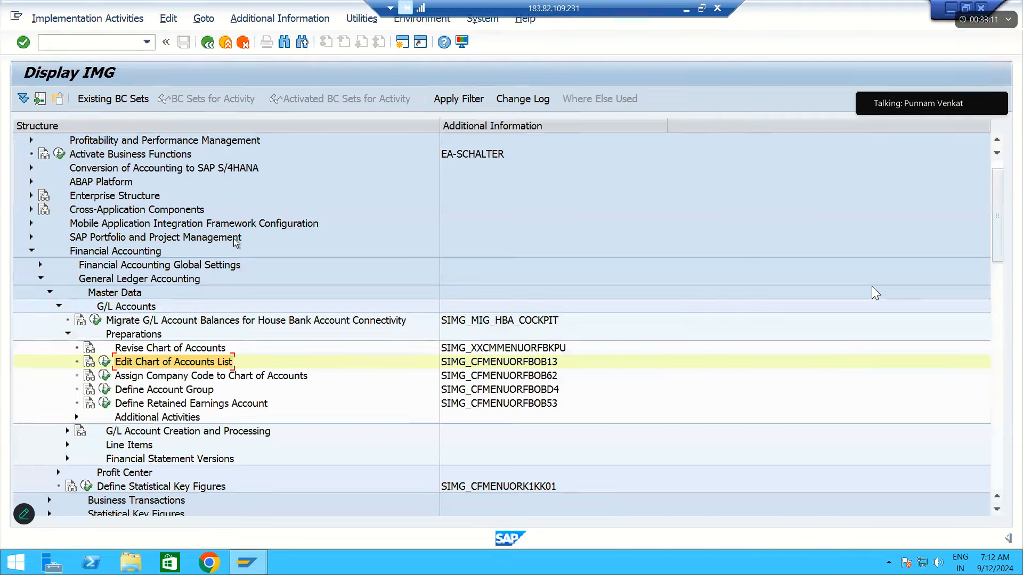
pyautogui.click(129, 378)
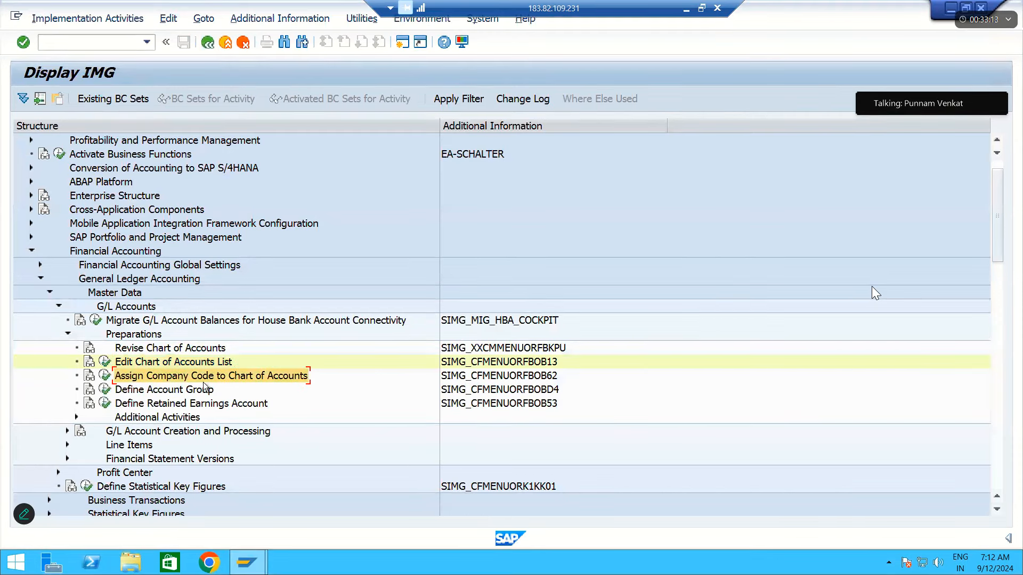
pyautogui.click(106, 377)
pyautogui.click(172, 490)
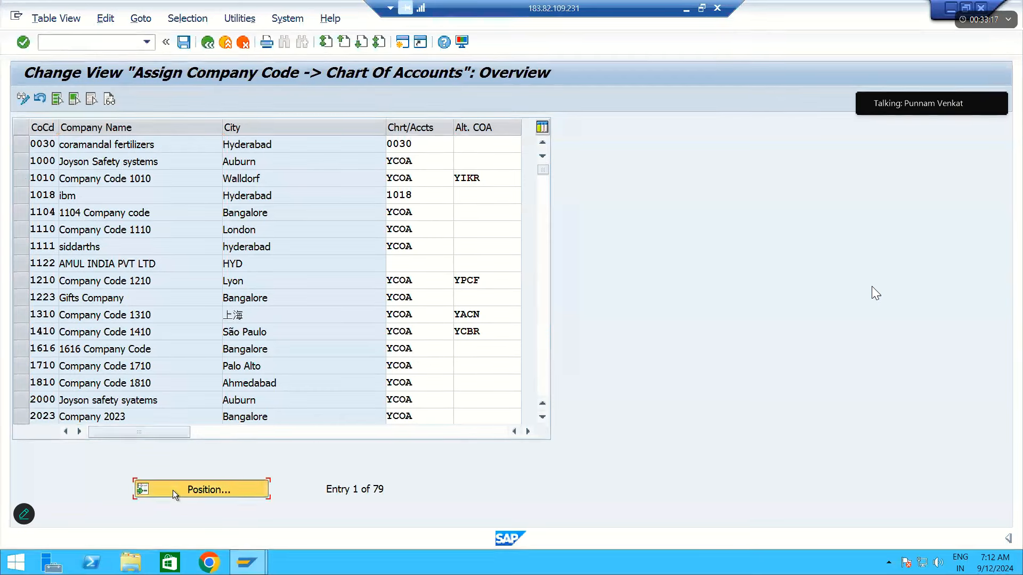
pyautogui.write('JB11')
pyautogui.press('Return')
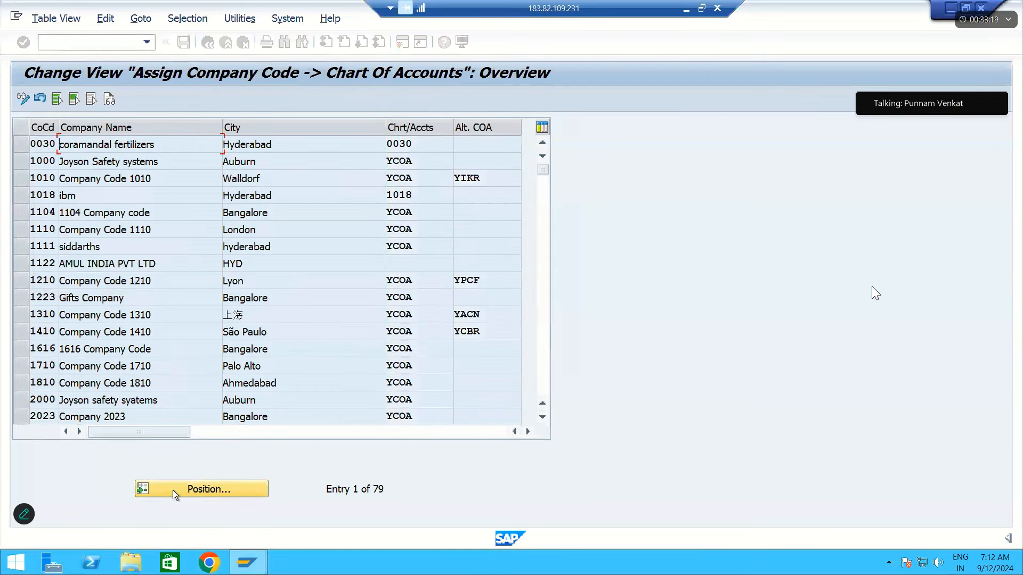
pyautogui.moveTo(20, 144); pyautogui.dragTo(20, 161)
pyautogui.doubleClick(405, 144)
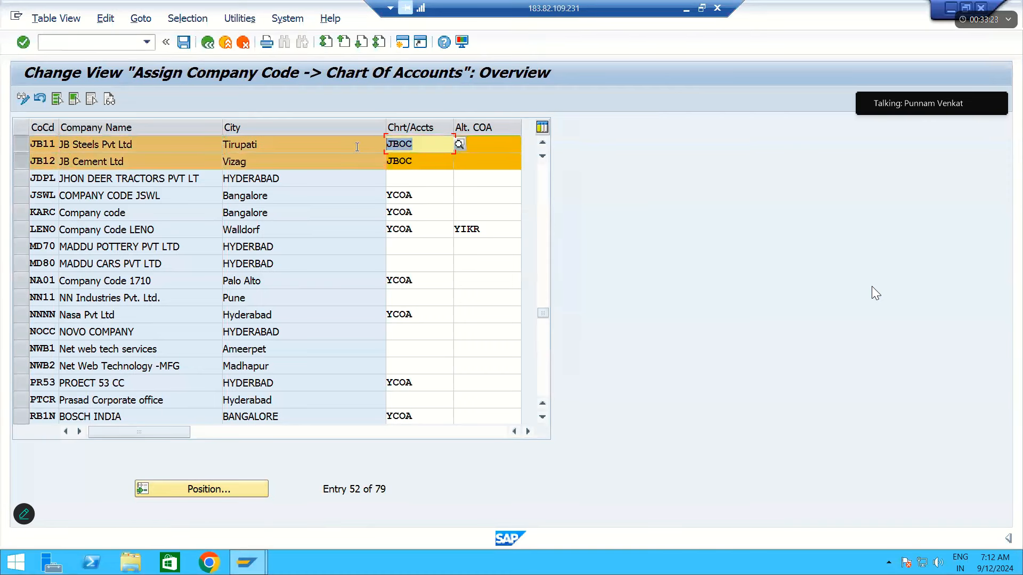
pyautogui.press('Down')
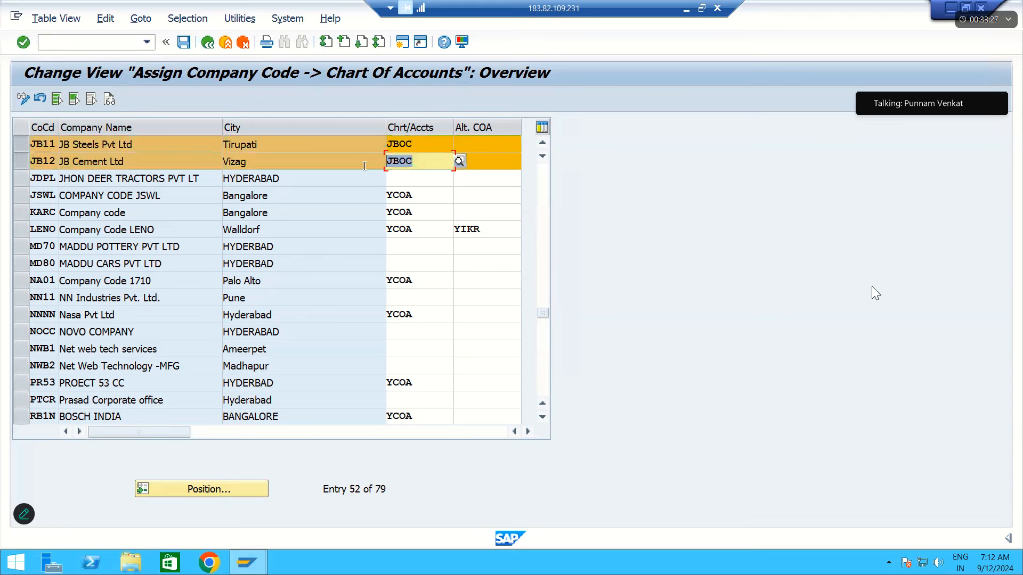
pyautogui.click(210, 42)
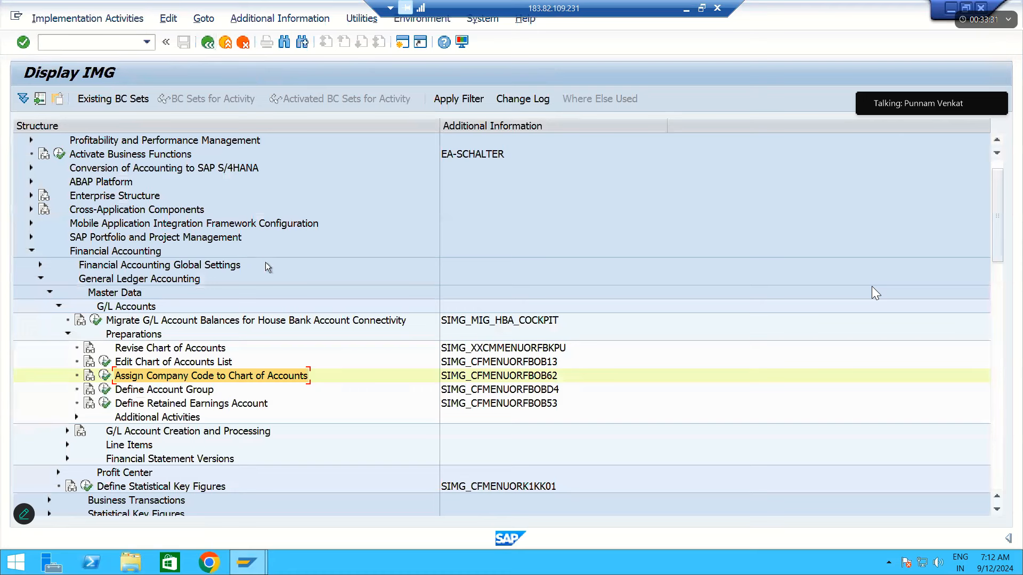
# - Minimize the SAP remote session to bring back the Excel JBOC diagram
pyautogui.click(134, 394)
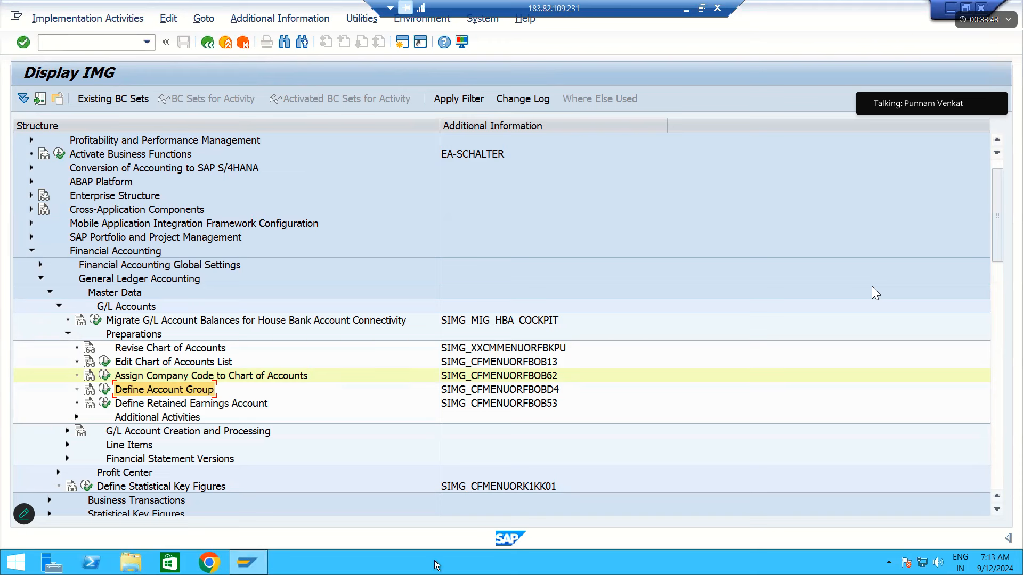
pyautogui.click(686, 8)
pyautogui.click(552, 275)
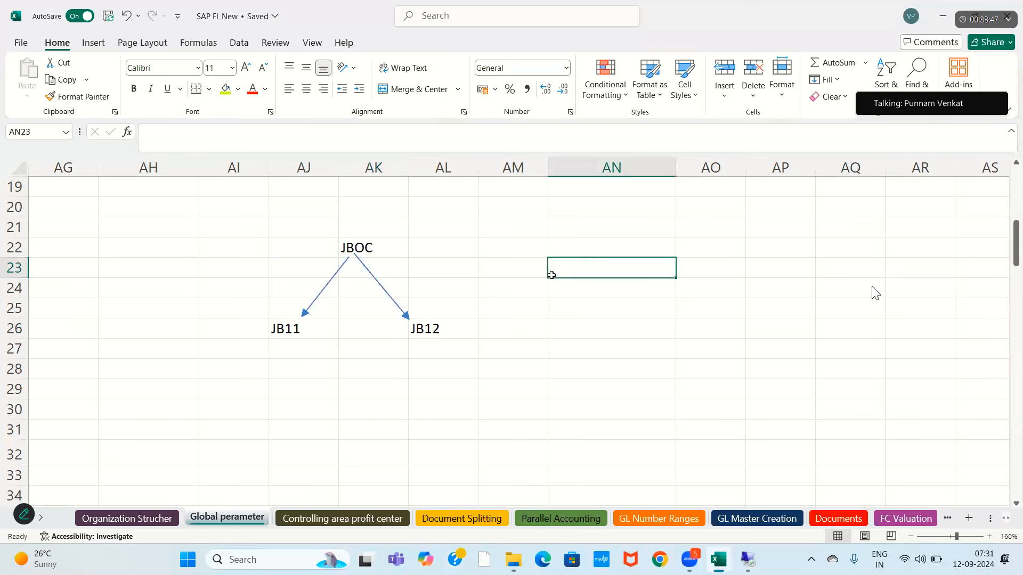
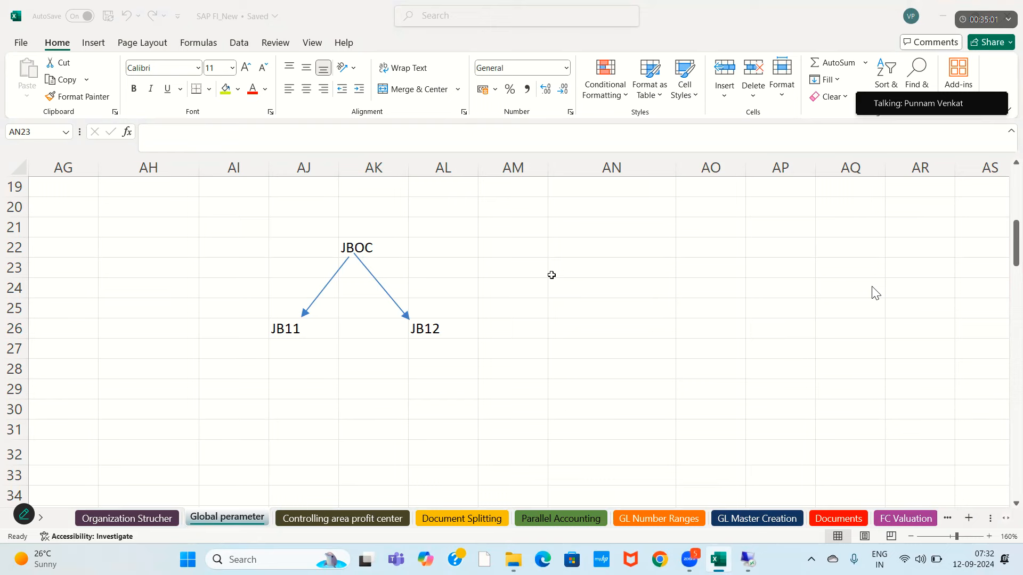
# - Return to the Excel workbook and enter 'Account Group' in cell AH32
pyautogui.hotkey('alt', 'Tab')
pyautogui.hotkey('alt', 'Tab')
pyautogui.hotkey('alt', 'Tab')
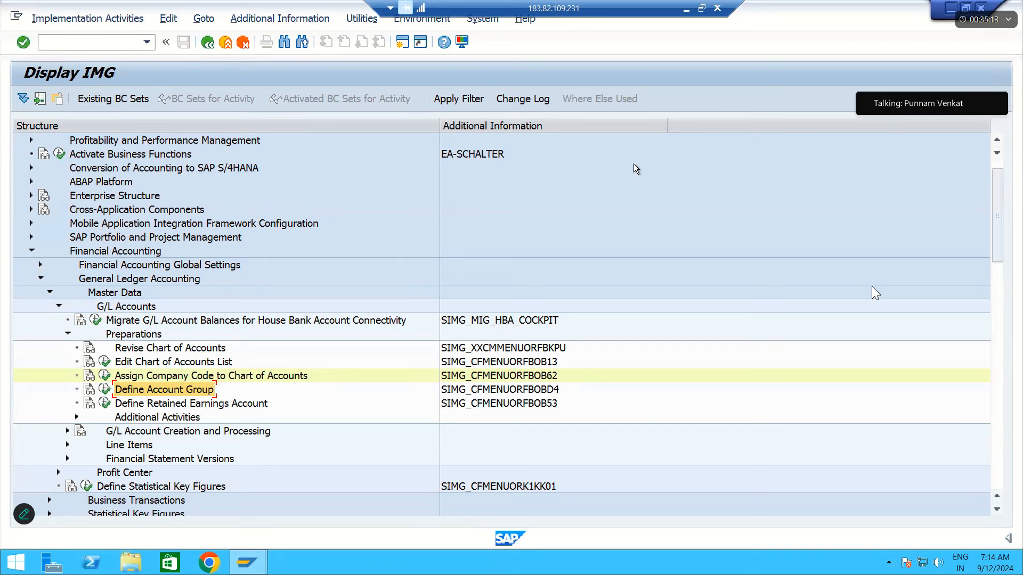
pyautogui.click(686, 9)
pyautogui.scroll(-3, 464, 295)
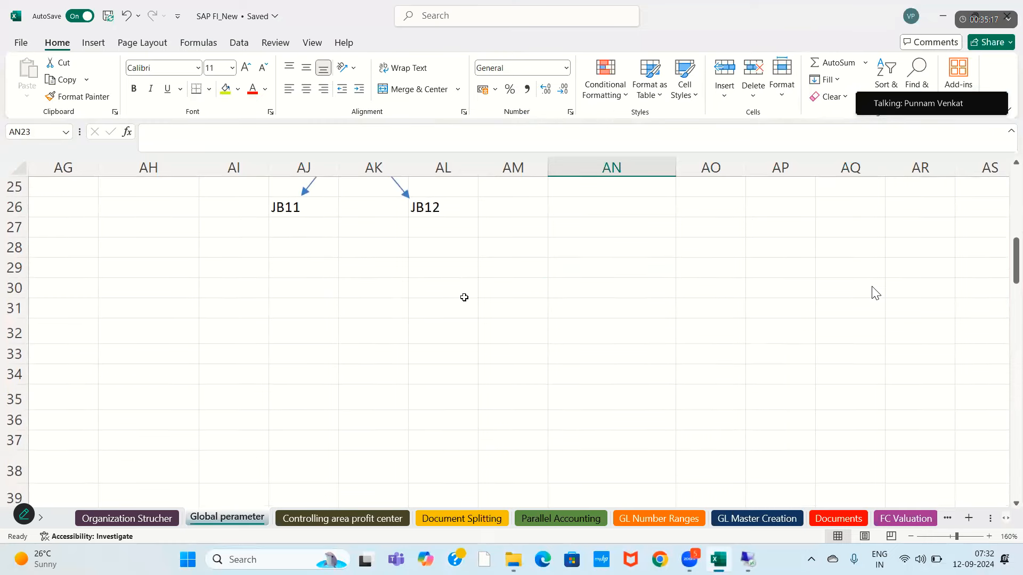
pyautogui.click(174, 272)
pyautogui.write('Account ')
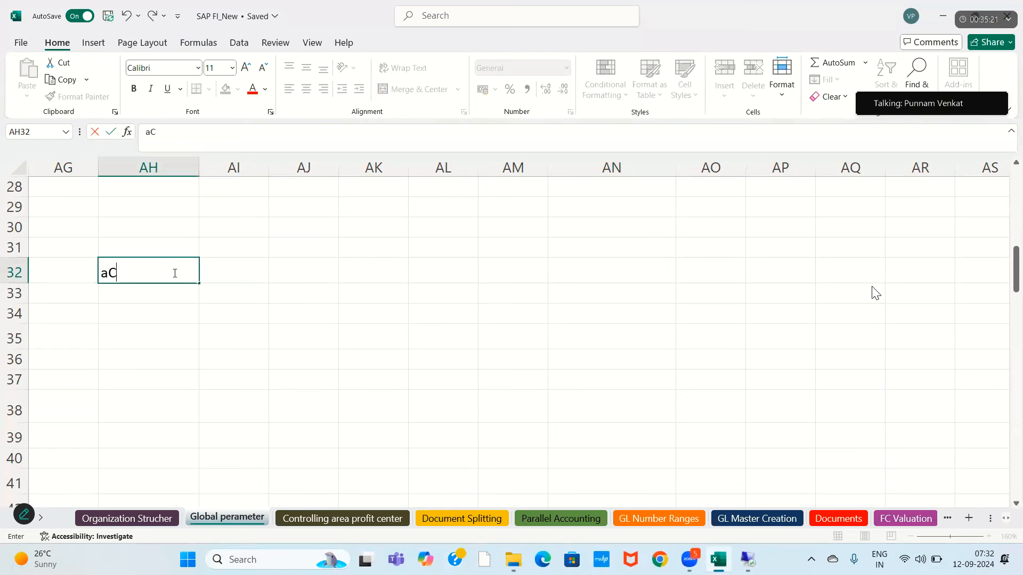
pyautogui.write('Group')
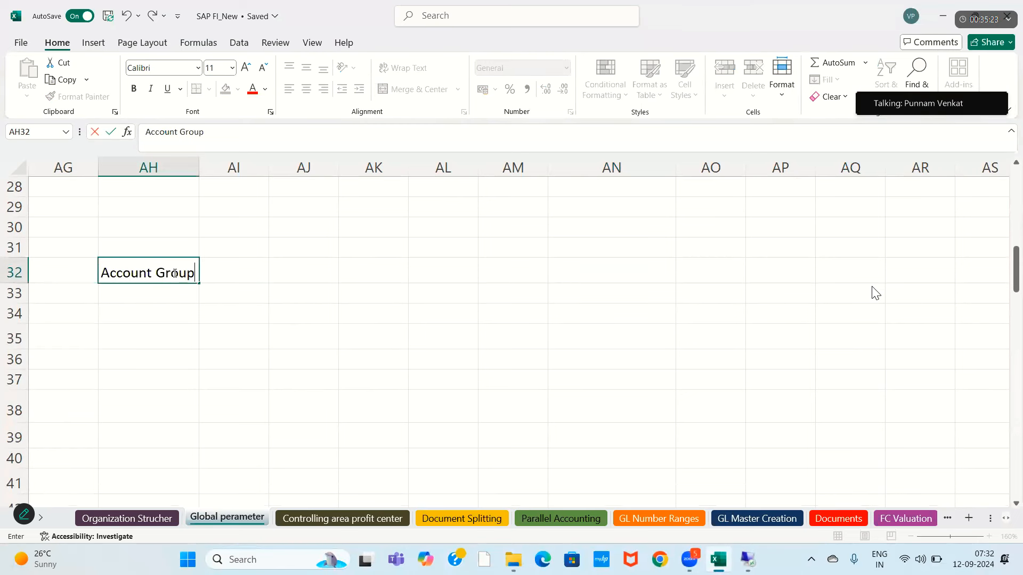
pyautogui.press('Return')
pyautogui.press('Return')
# - Enter 'GL Accounts' in cell AH37 below the Account Group label
pyautogui.press('Down')
pyautogui.press('Down')
pyautogui.press('Down')
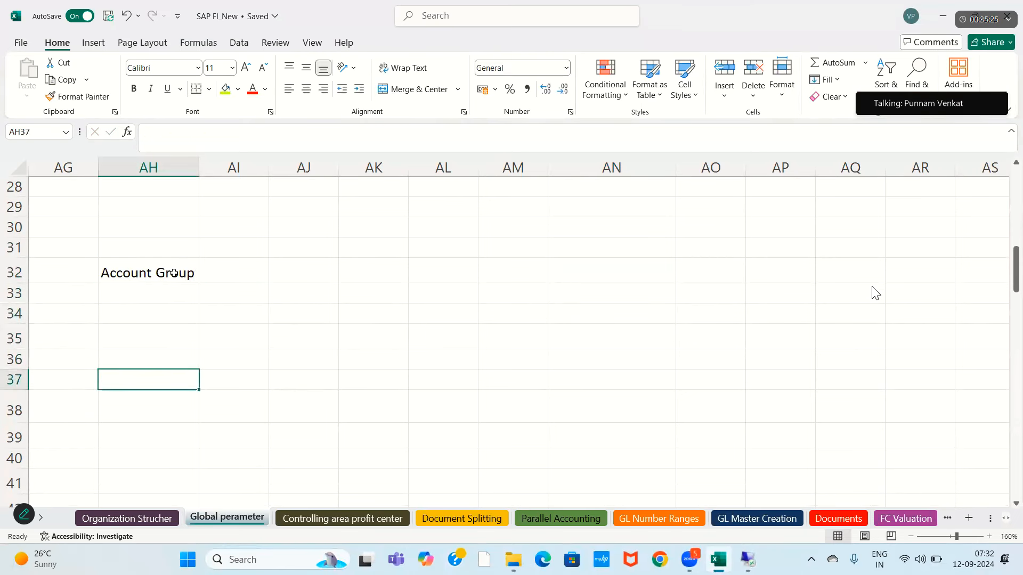
pyautogui.write('Gl')
pyautogui.press('BackSpace')
pyautogui.write('L')
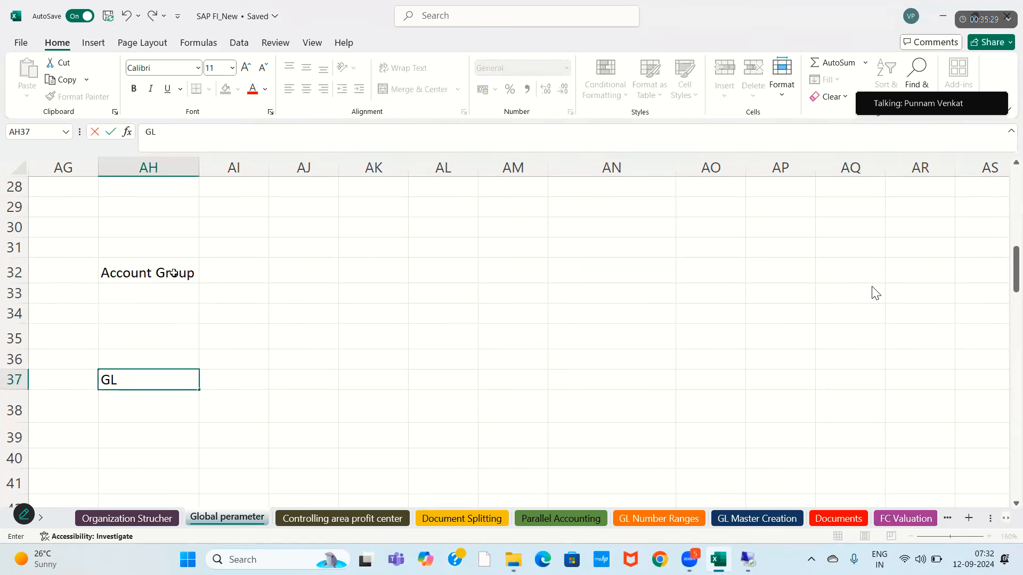
pyautogui.press('Return')
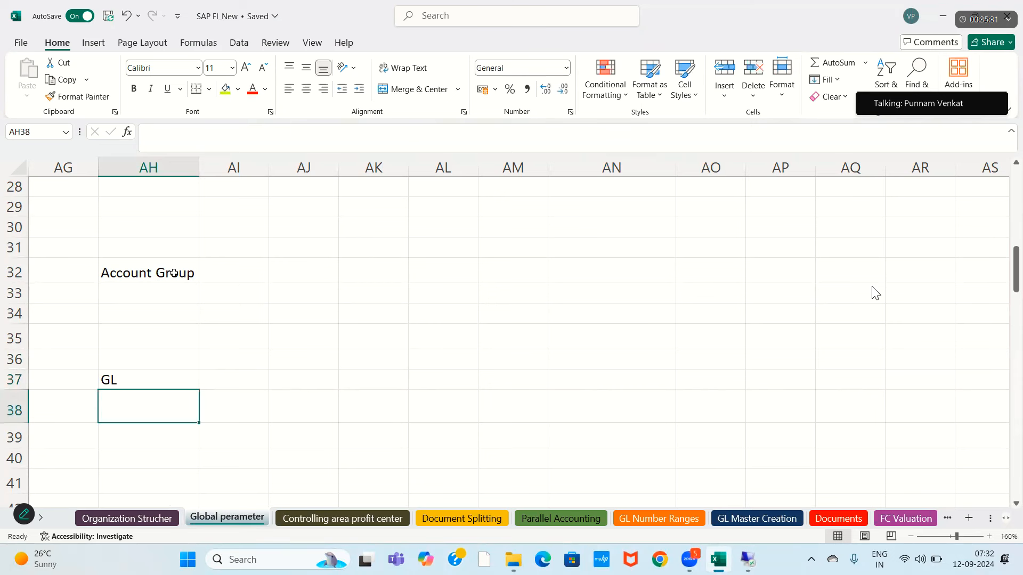
pyautogui.click(122, 274)
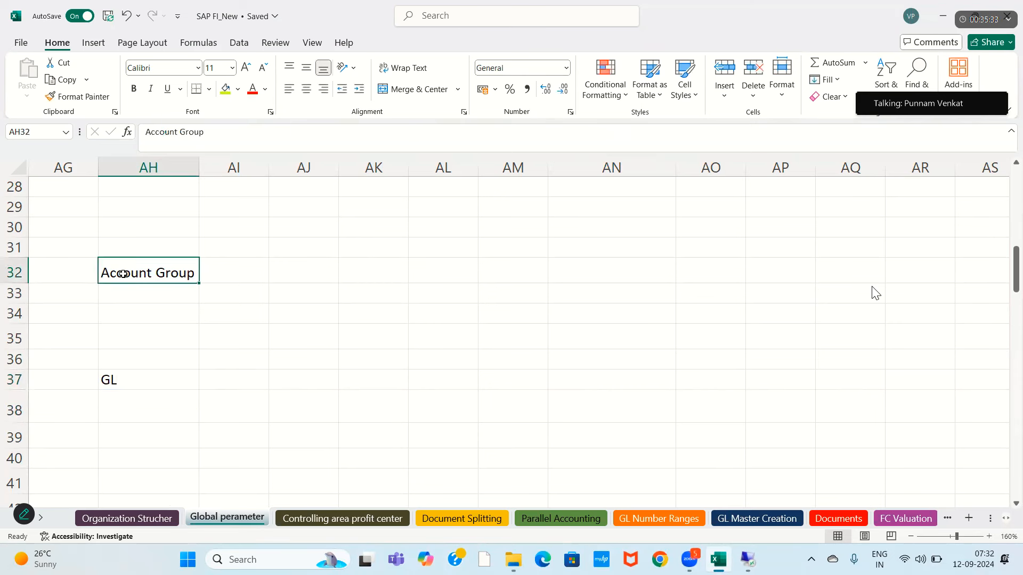
pyautogui.click(138, 381)
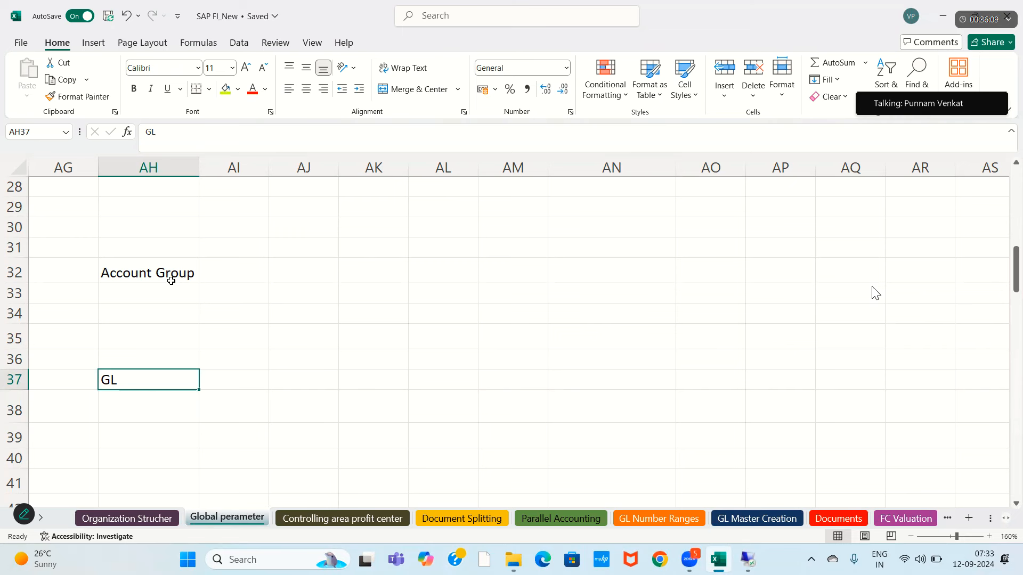
pyautogui.click(130, 274)
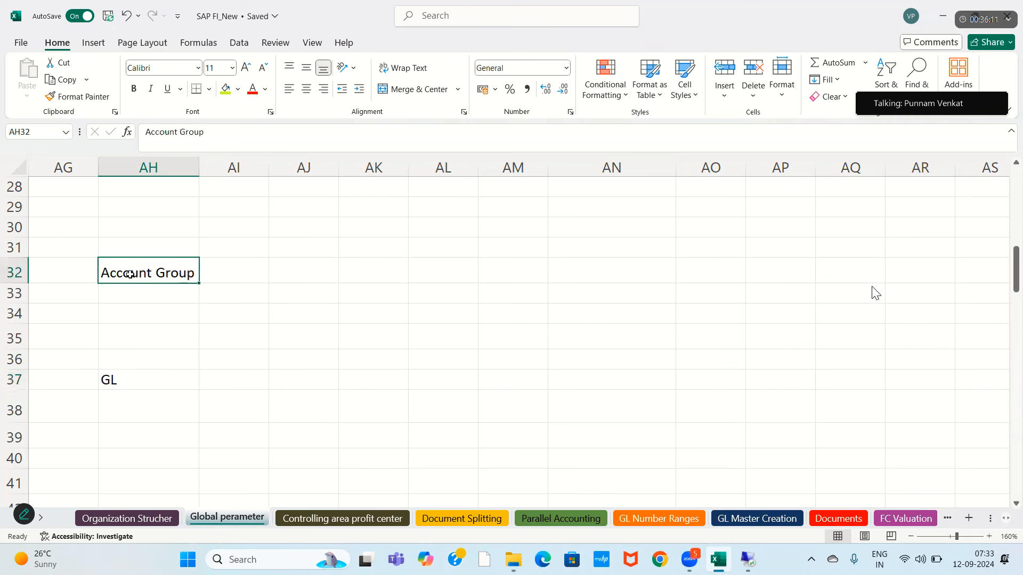
pyautogui.click(137, 380)
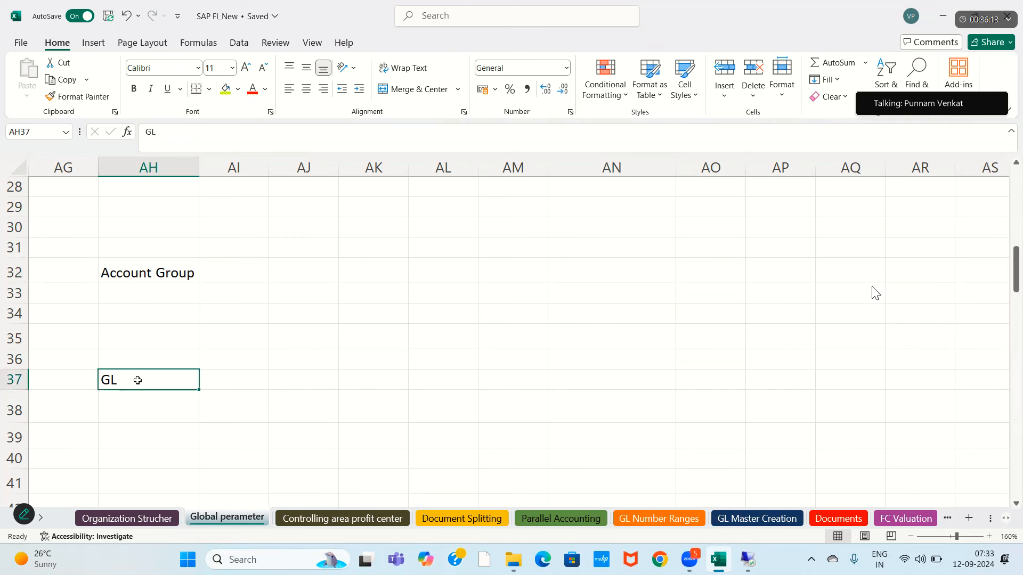
pyautogui.write('aCCOUNTS')
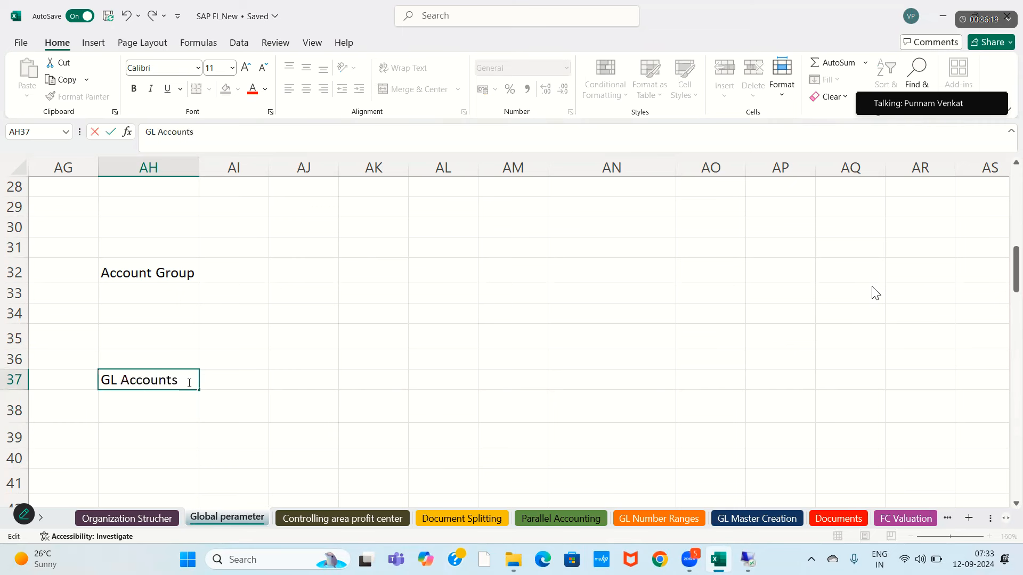
pyautogui.click(141, 276)
# - Enter the Expenses group with its range 100 to 200 in AJ32:AK32
pyautogui.click(317, 276)
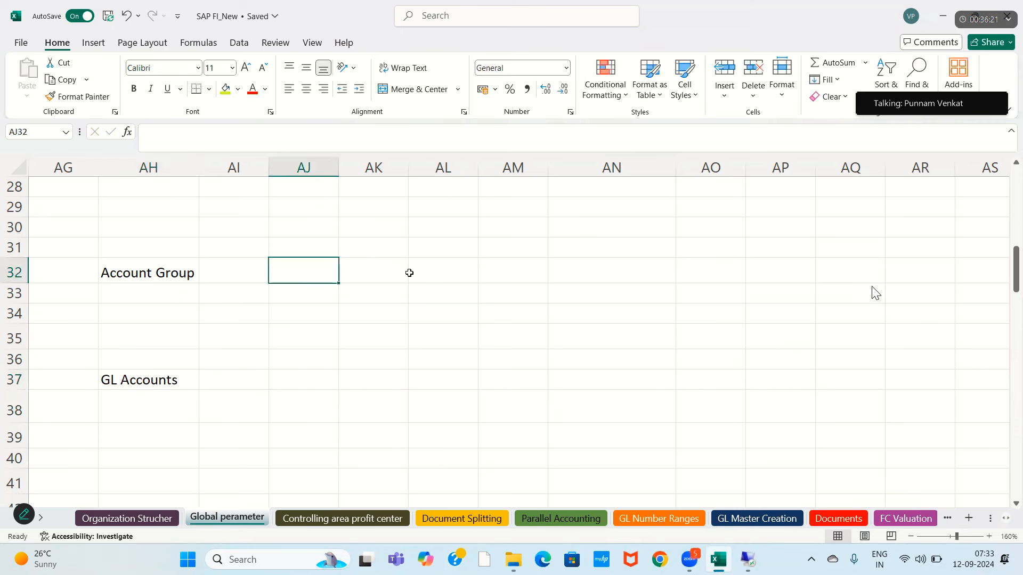
pyautogui.click(410, 274)
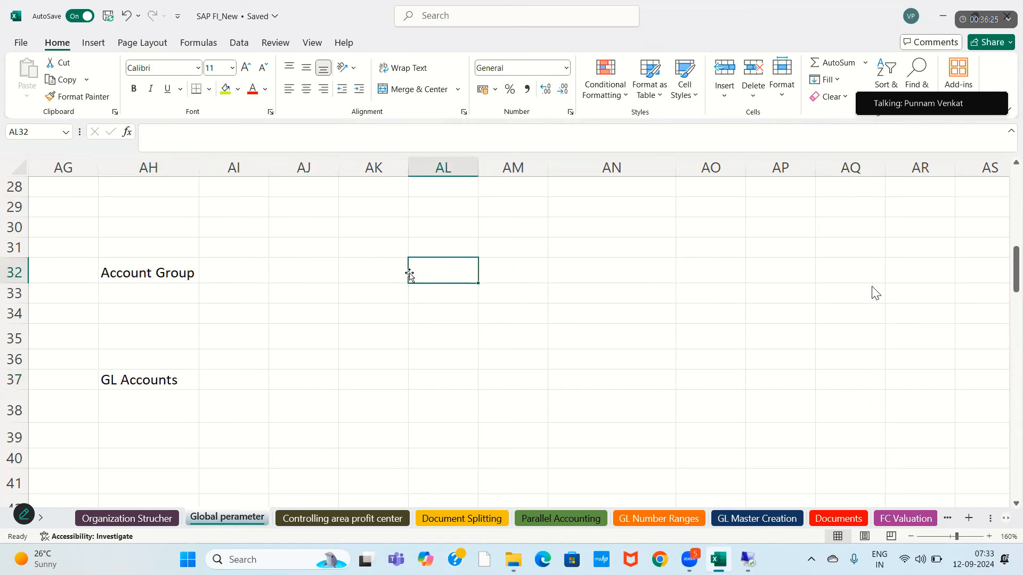
pyautogui.click(163, 274)
pyautogui.click(305, 278)
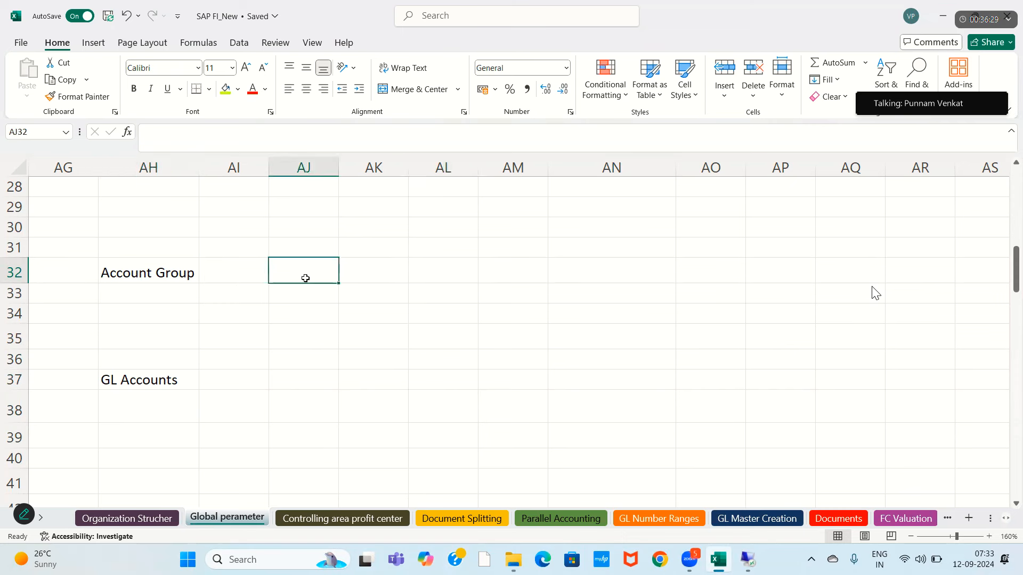
pyautogui.write('Expenses')
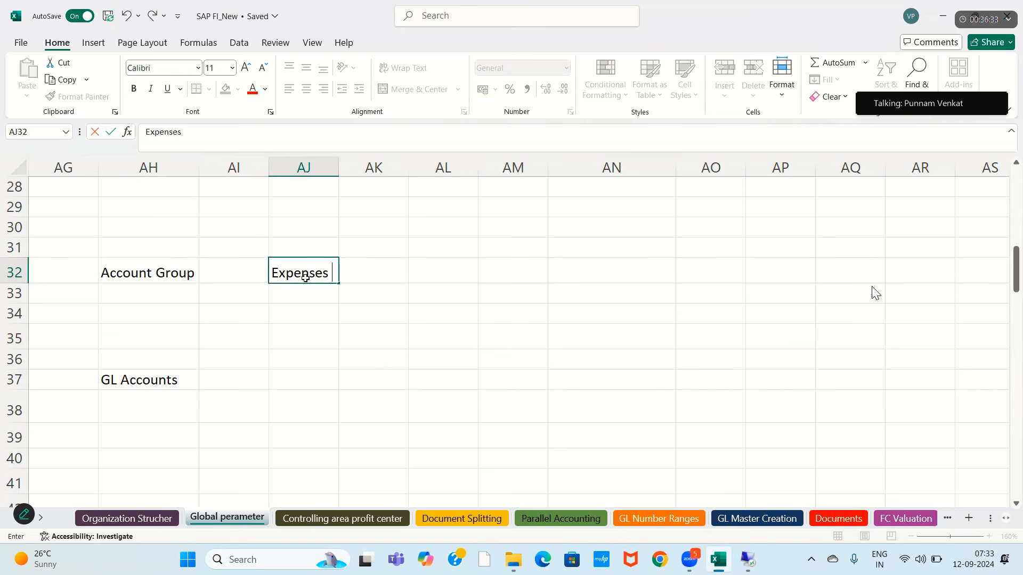
pyautogui.press('Tab')
pyautogui.press('Tab')
pyautogui.write('Income')
pyautogui.press('BackSpace')
pyautogui.press('BackSpace')
pyautogui.press('BackSpace')
pyautogui.press('BackSpace')
pyautogui.press('BackSpace')
pyautogui.press('BackSpace')
pyautogui.press('Left')
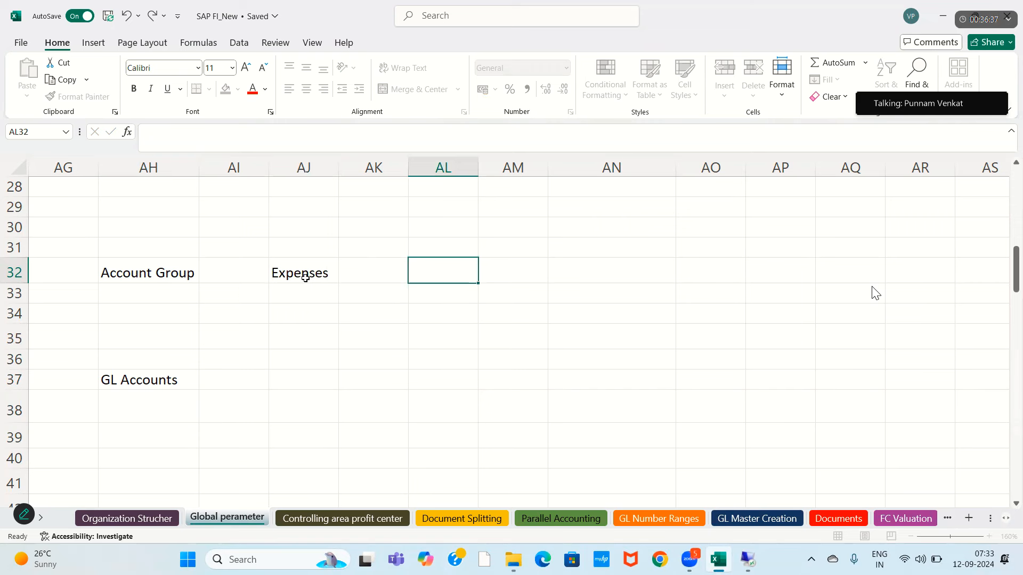
pyautogui.write('1000')
pyautogui.press('BackSpace')
pyautogui.write('to 200')
pyautogui.press('Right')
pyautogui.press('Right')
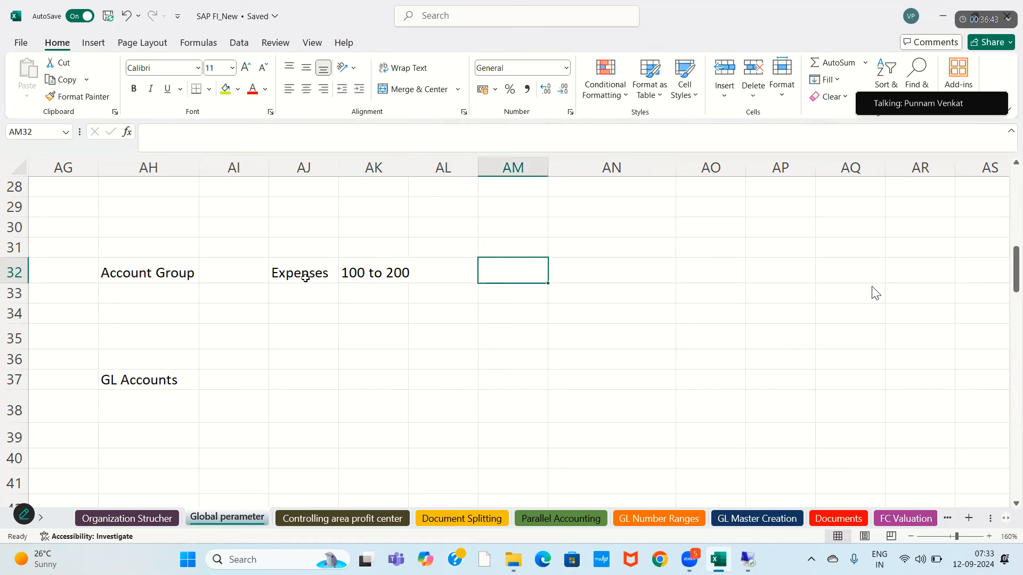
# - Add Income 201 to 300, Assets 301 to 400 and Liabilities 401 to 500 along row 32
pyautogui.write('Income')
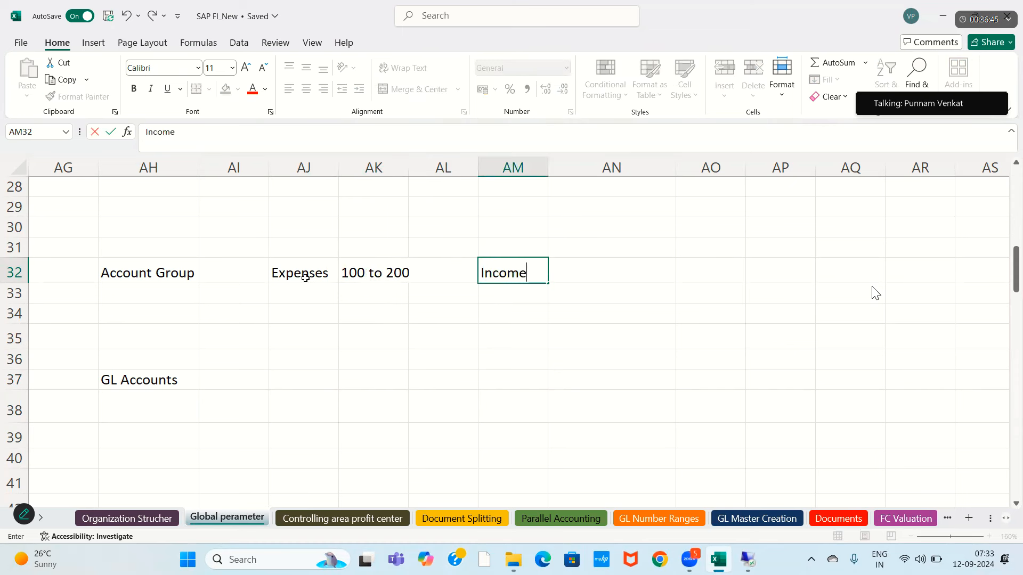
pyautogui.write(' 200')
pyautogui.press('BackSpace')
pyautogui.write('1 to 300')
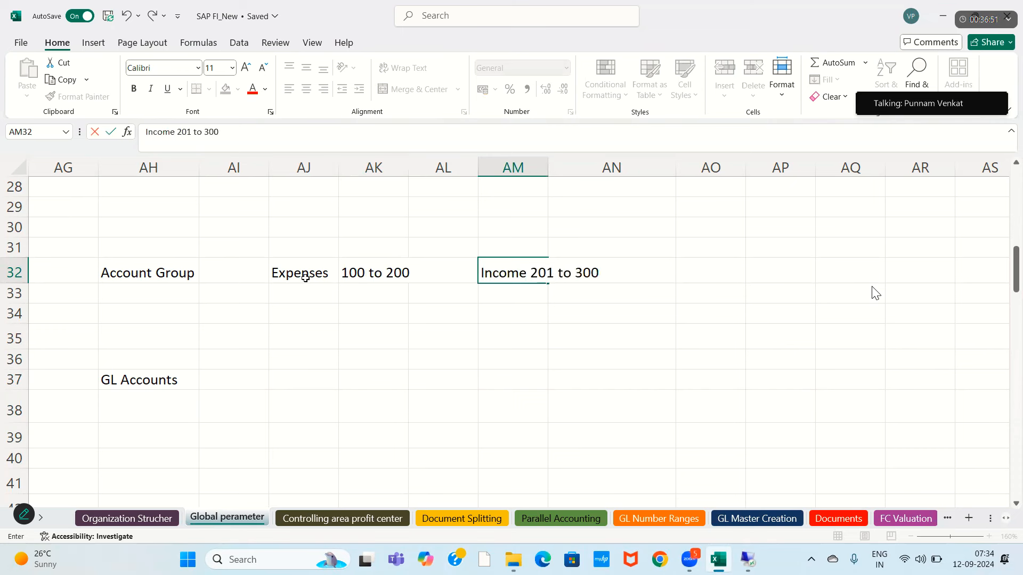
pyautogui.press('Tab')
pyautogui.press('Tab')
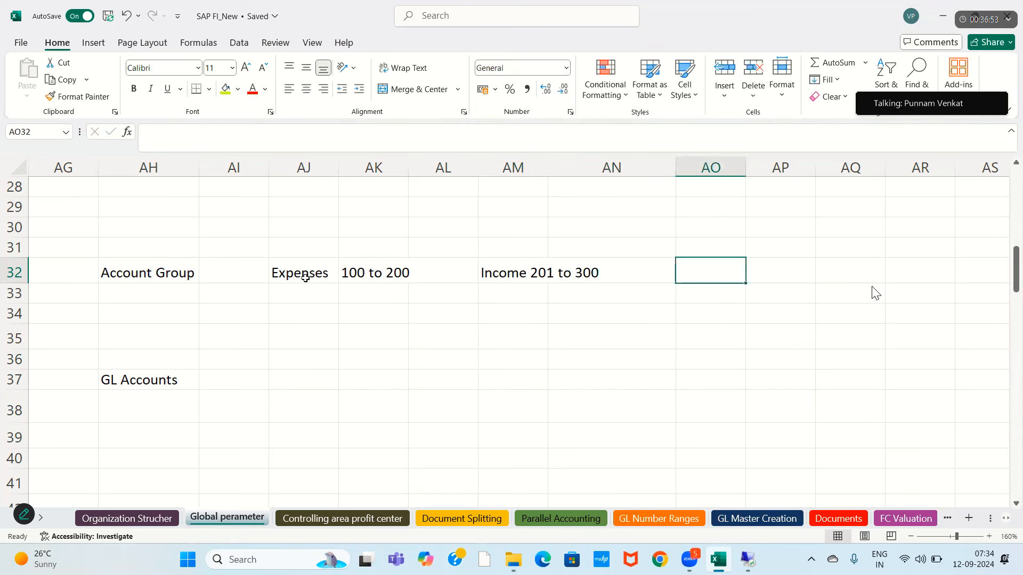
pyautogui.write('Assets ')
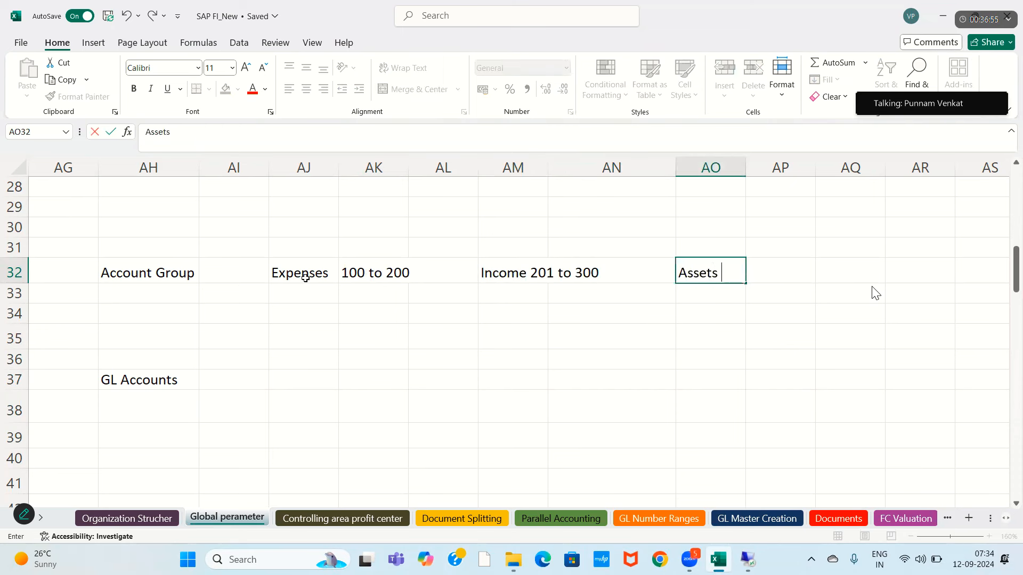
pyautogui.write('301 to 400')
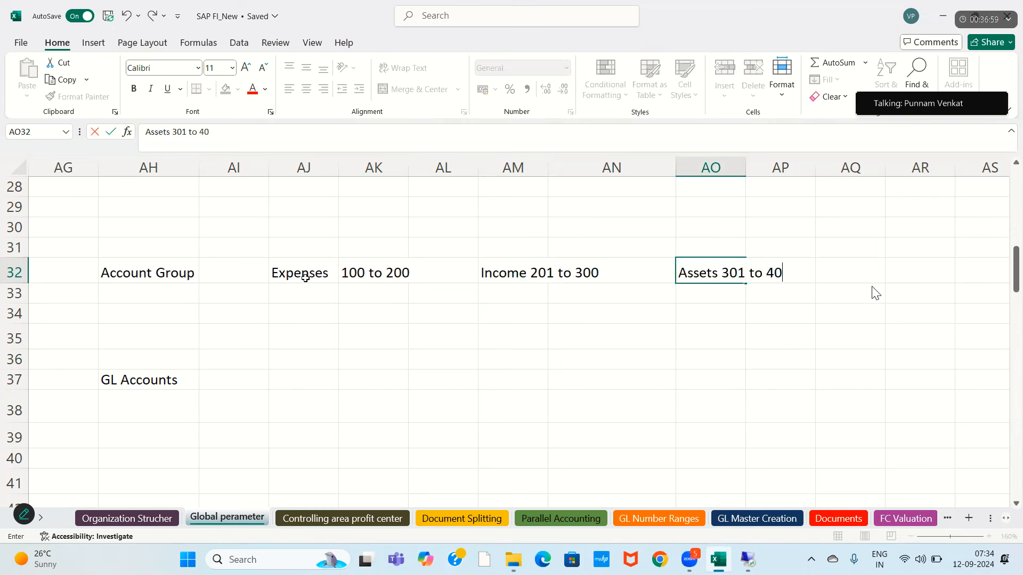
pyautogui.press('Tab')
pyautogui.press('Tab')
pyautogui.write('Liabili')
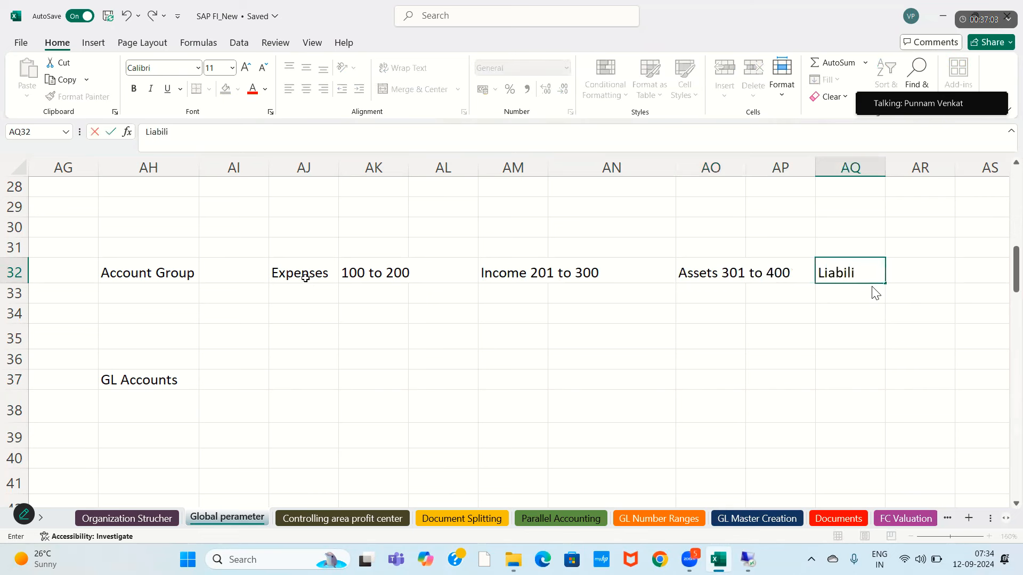
pyautogui.write('ties ')
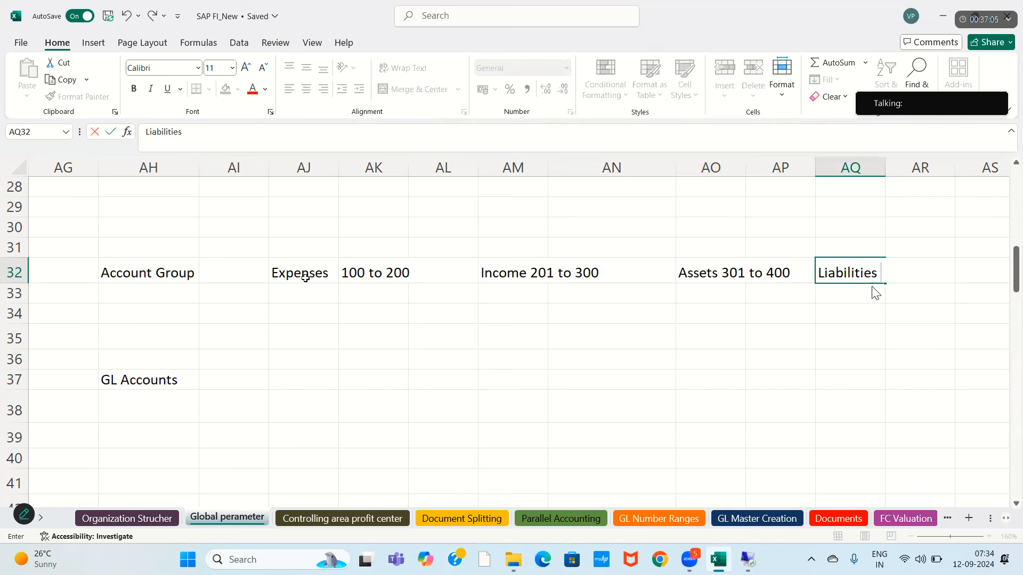
pyautogui.write('401 to ')
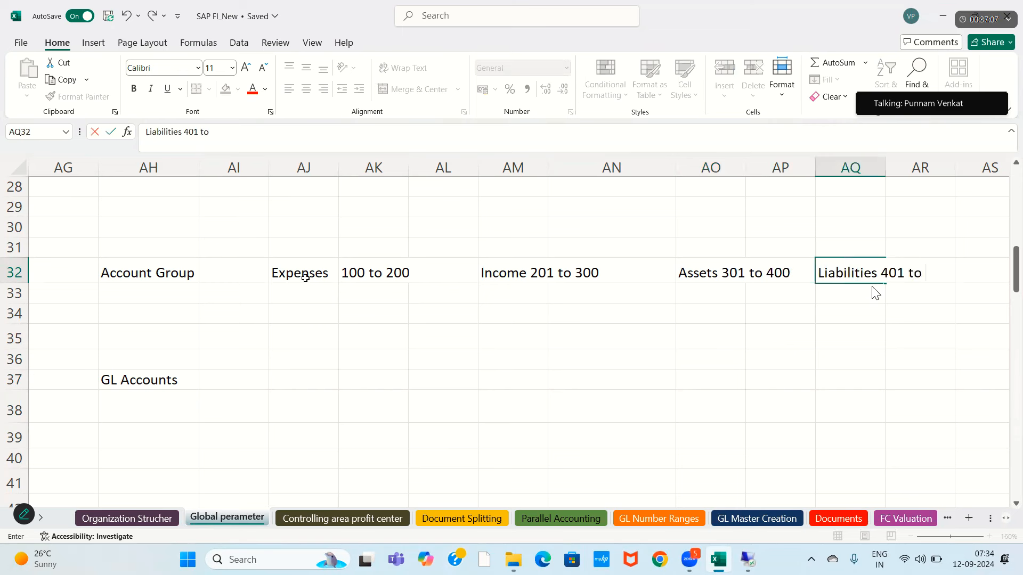
pyautogui.write('4')
pyautogui.press('BackSpace')
pyautogui.write('3')
pyautogui.press('BackSpace')
pyautogui.write('500')
pyautogui.press('Return')
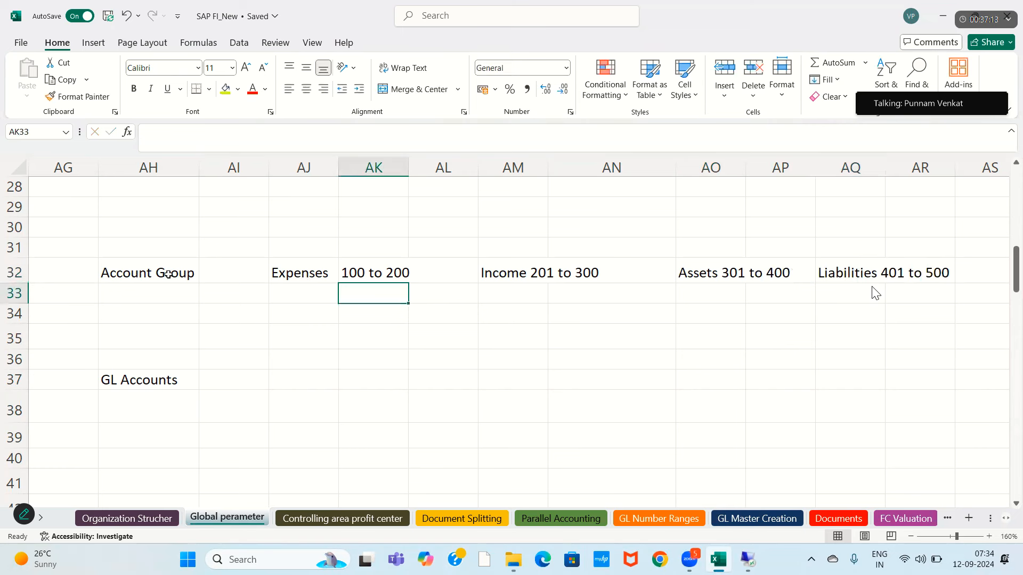
pyautogui.click(300, 275)
pyautogui.moveTo(300, 275); pyautogui.dragTo(928, 269)
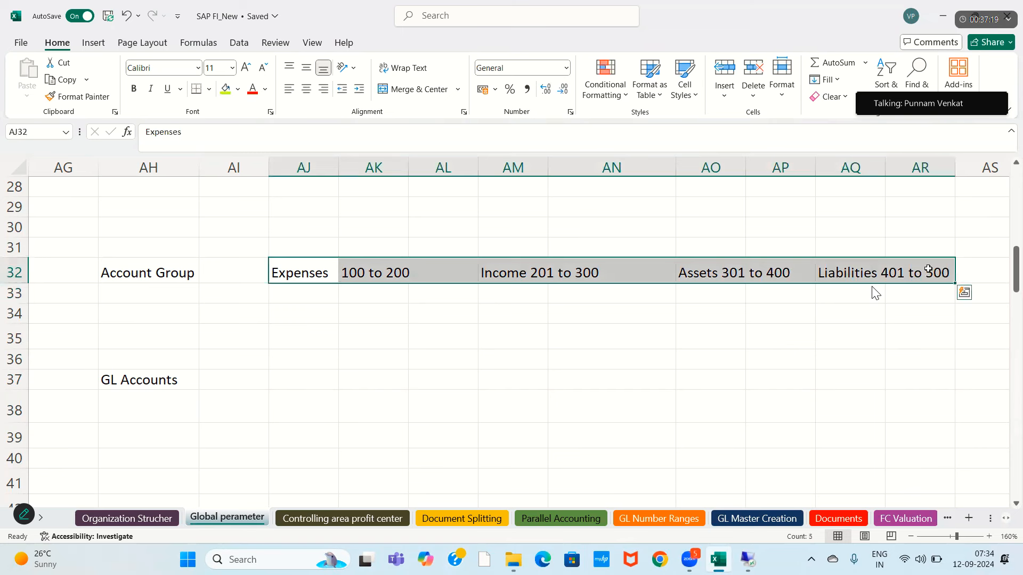
pyautogui.click(613, 377)
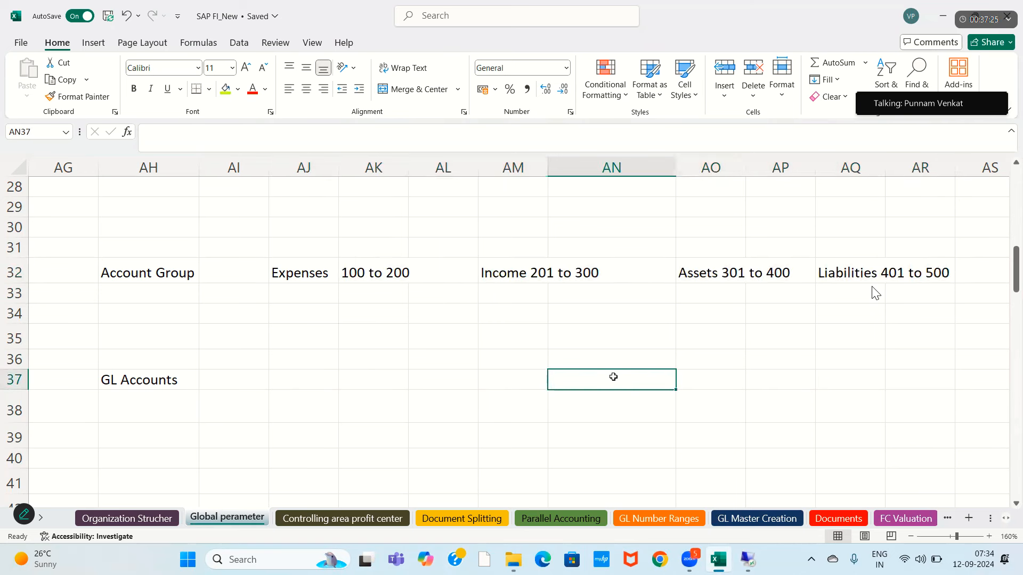
pyautogui.moveTo(359, 248); pyautogui.dragTo(373, 336)
pyautogui.moveTo(572, 204); pyautogui.dragTo(573, 293)
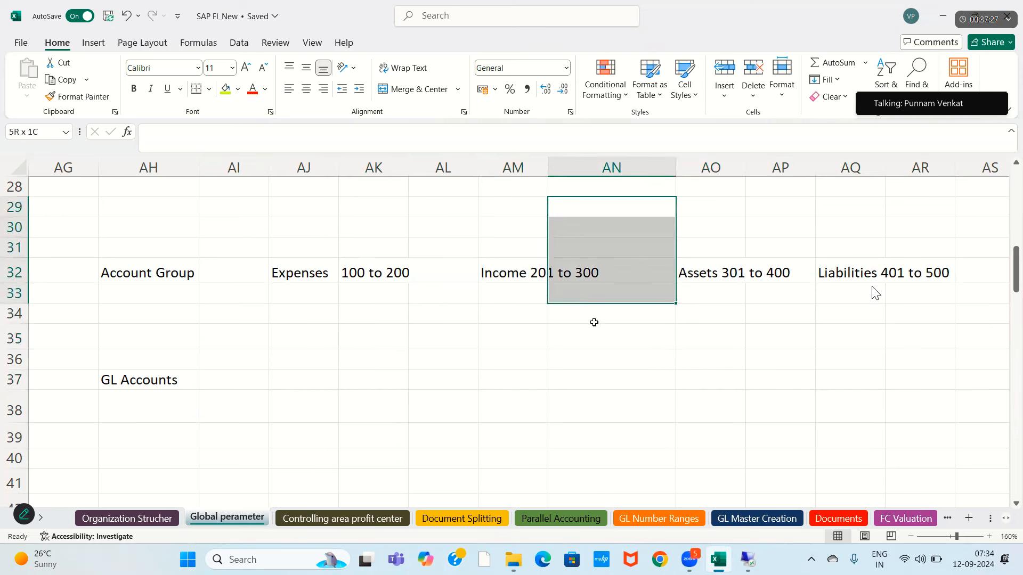
pyautogui.moveTo(709, 248); pyautogui.dragTo(756, 336)
pyautogui.moveTo(835, 235); pyautogui.dragTo(844, 304)
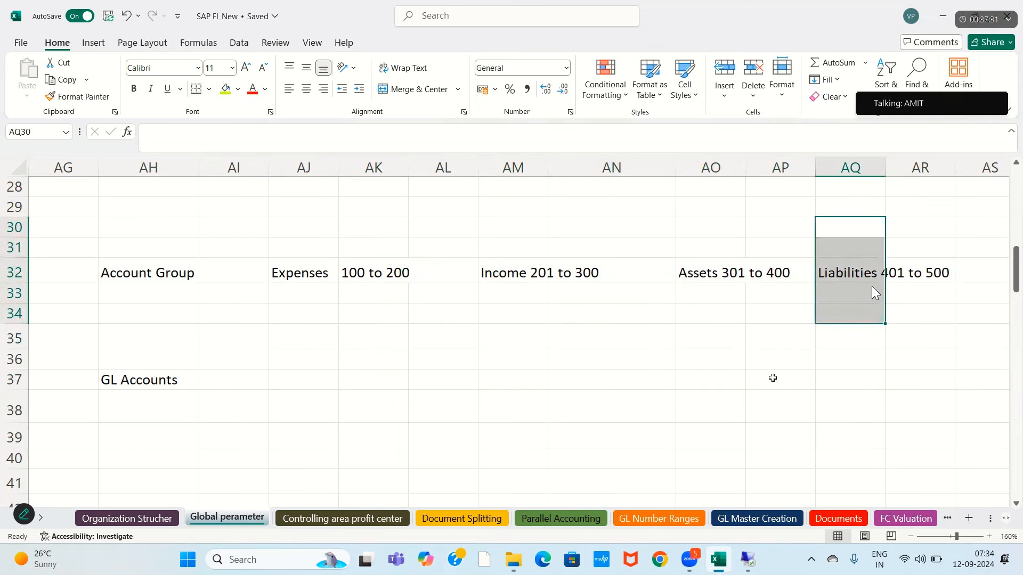
pyautogui.click(336, 280)
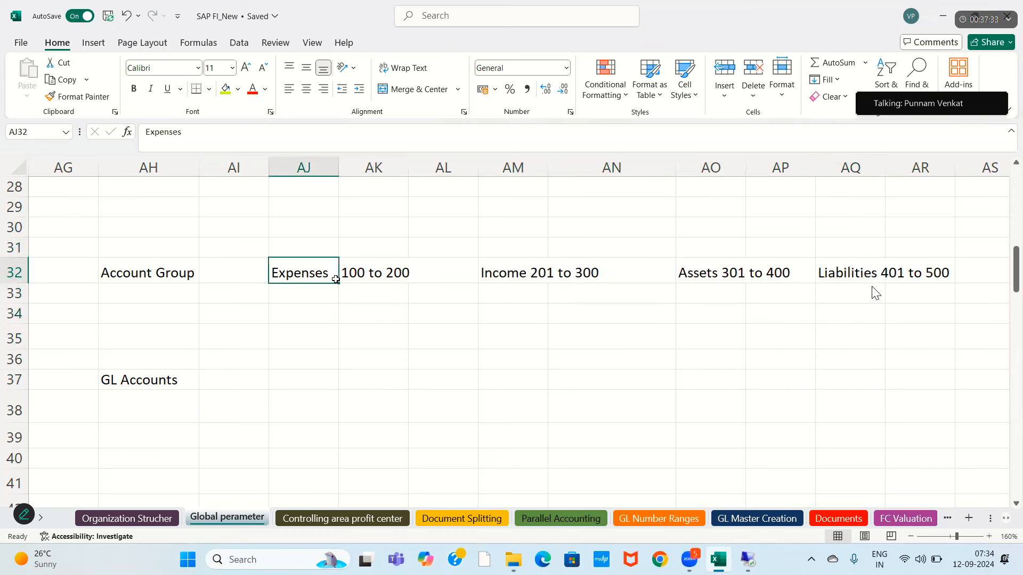
pyautogui.click(114, 382)
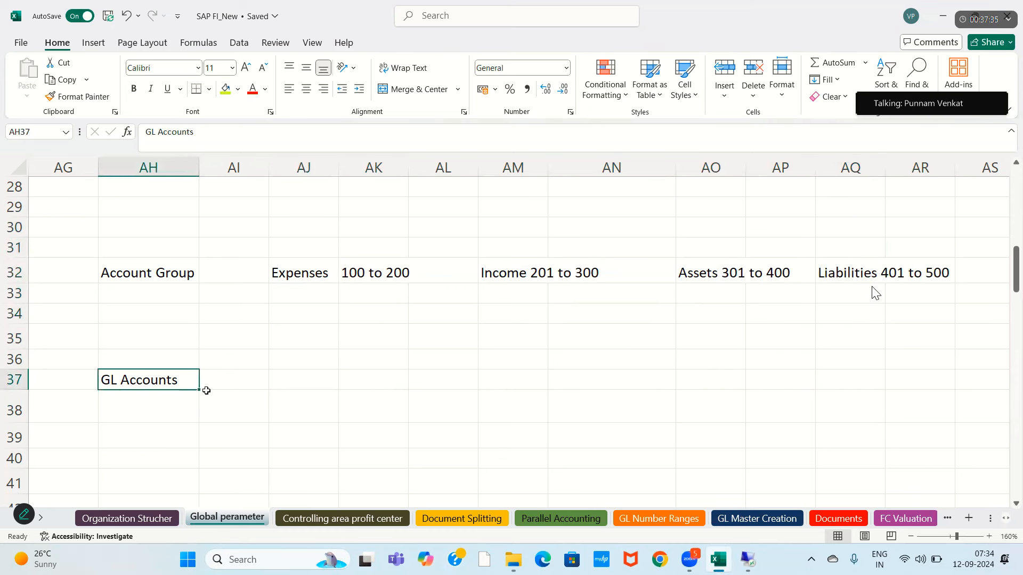
pyautogui.moveTo(117, 272); pyautogui.dragTo(234, 273)
pyautogui.moveTo(547, 274); pyautogui.dragTo(917, 275)
pyautogui.click(314, 307)
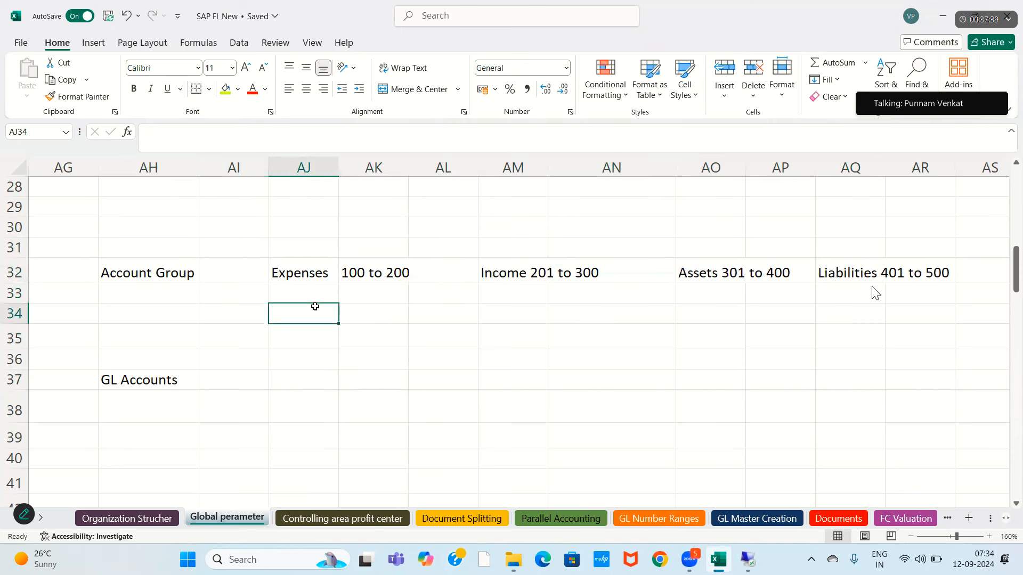
pyautogui.click(499, 281)
pyautogui.click(708, 287)
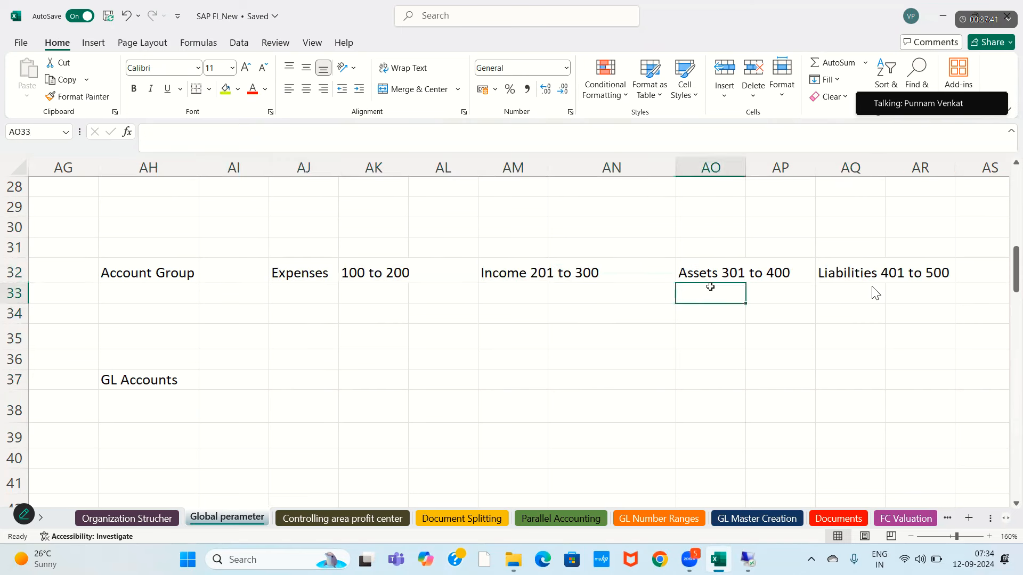
pyautogui.click(834, 285)
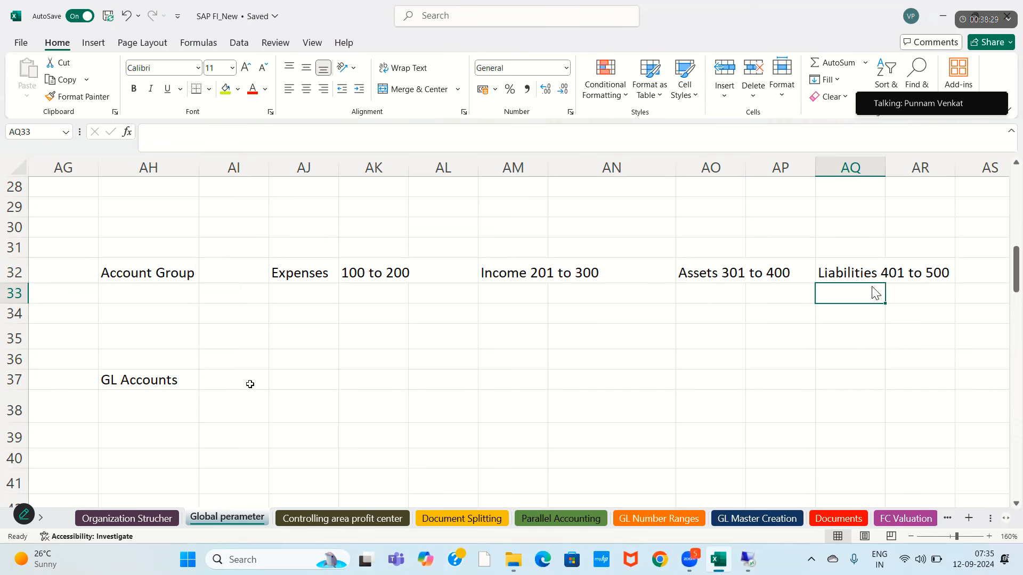
# - Draw an arrow from Expenses down to AJ37 and enter 'Rent A/c' there
pyautogui.click(92, 44)
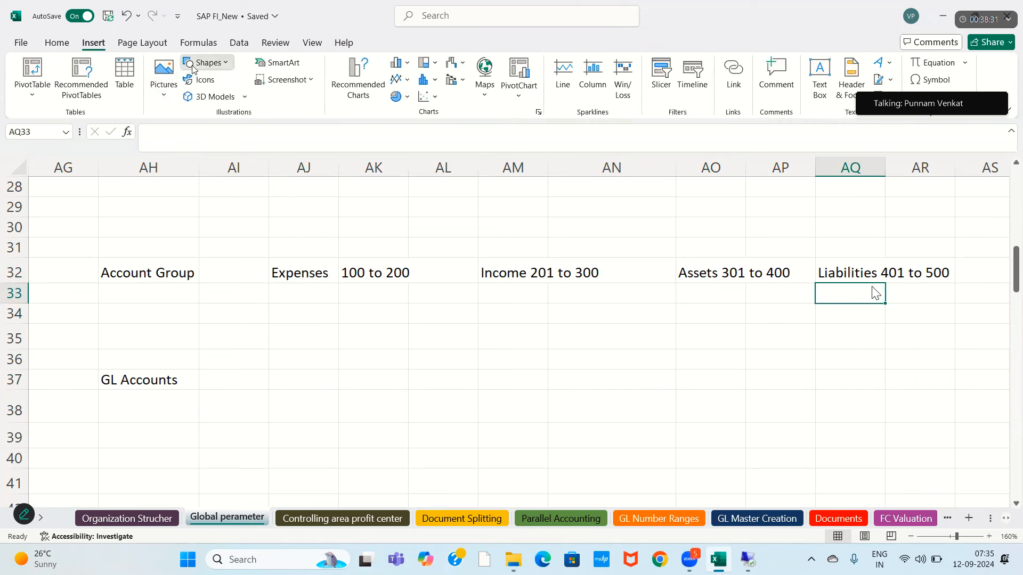
pyautogui.click(203, 63)
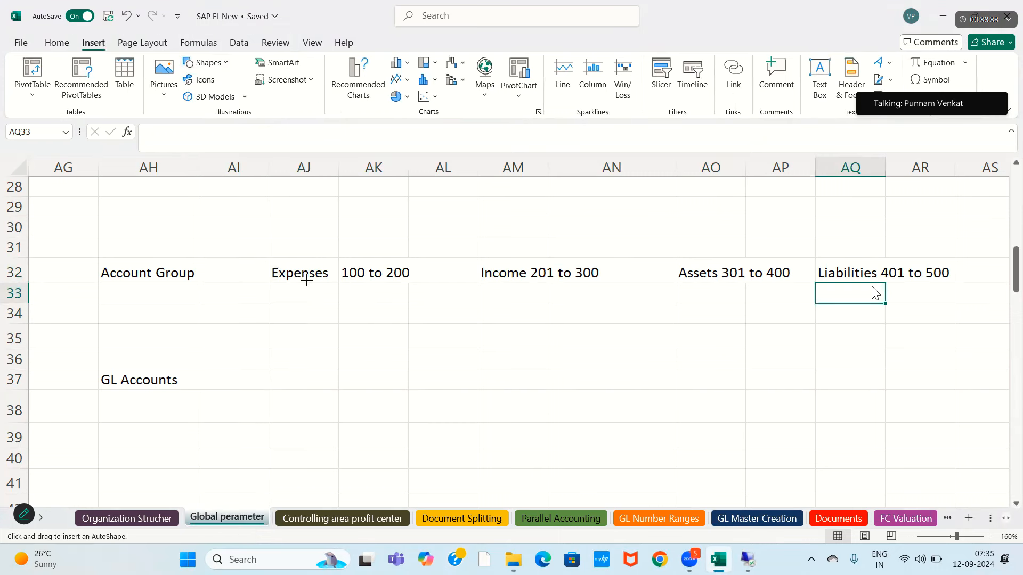
pyautogui.moveTo(307, 281); pyautogui.dragTo(301, 358)
pyautogui.click(287, 375)
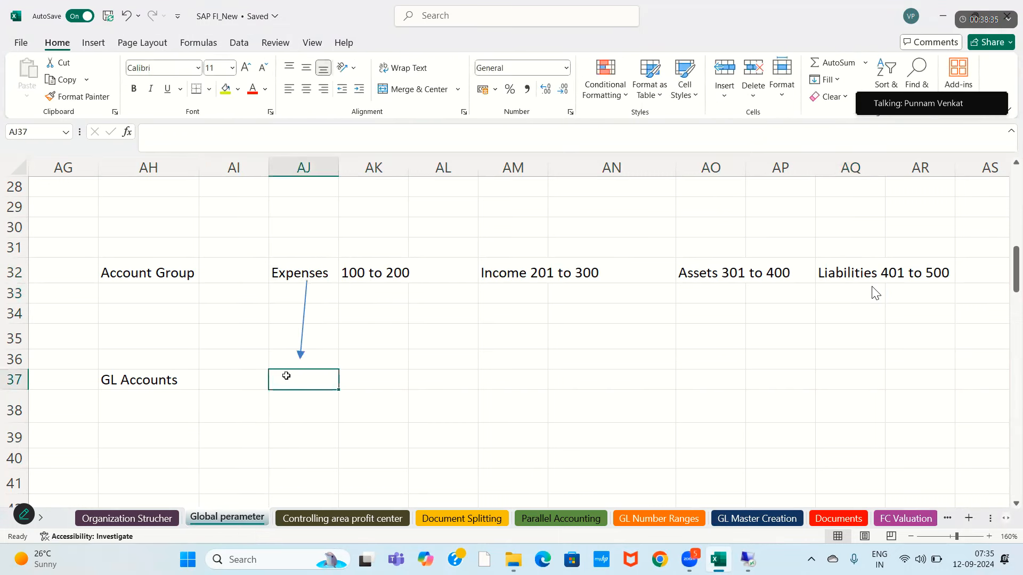
pyautogui.write('Rent')
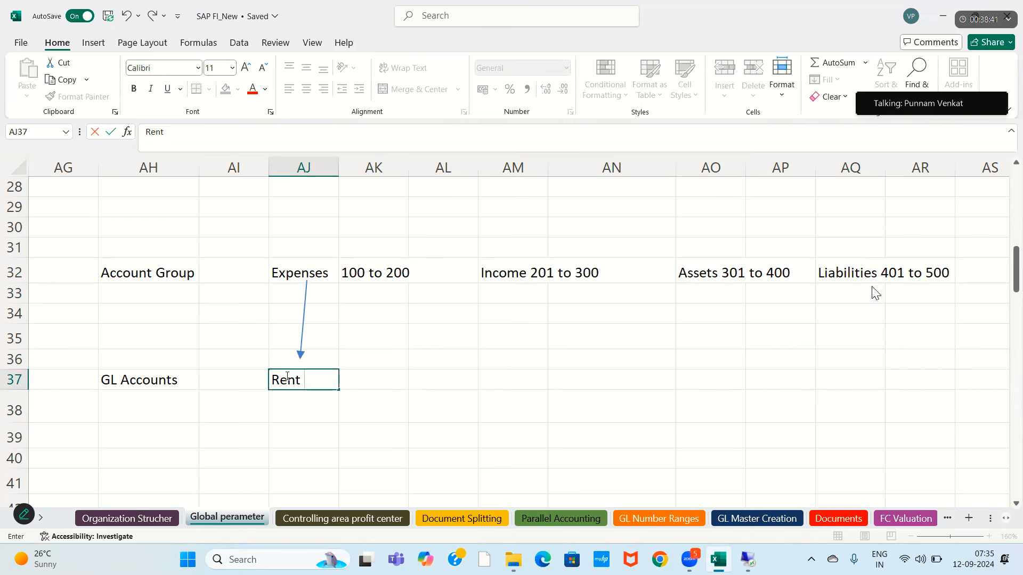
pyautogui.write('A/c')
pyautogui.press('Tab')
# - Put account number 100 beside Rent A/c and 'comm paid A/c 101' in AJ38
pyautogui.write('100')
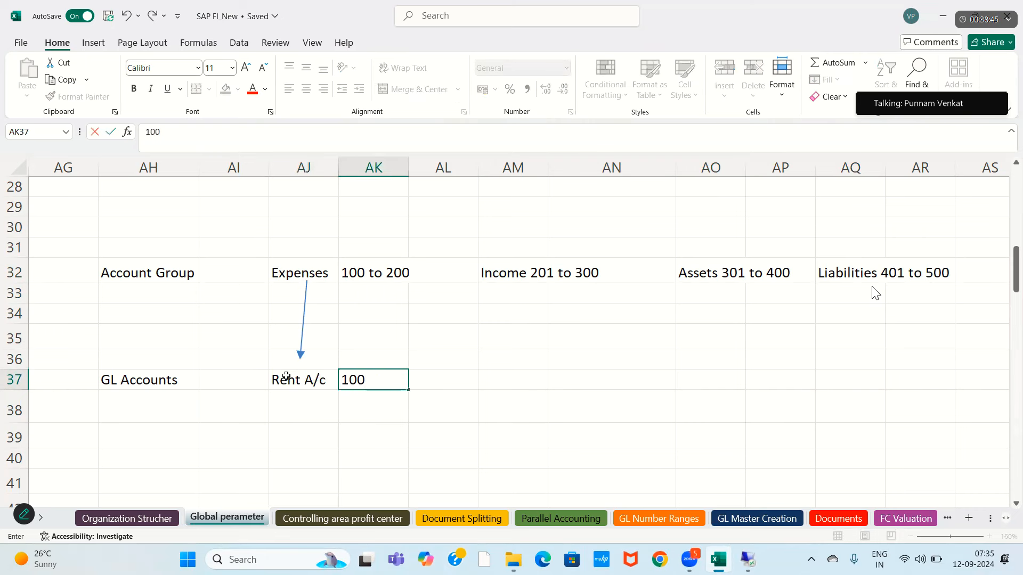
pyautogui.press('Return')
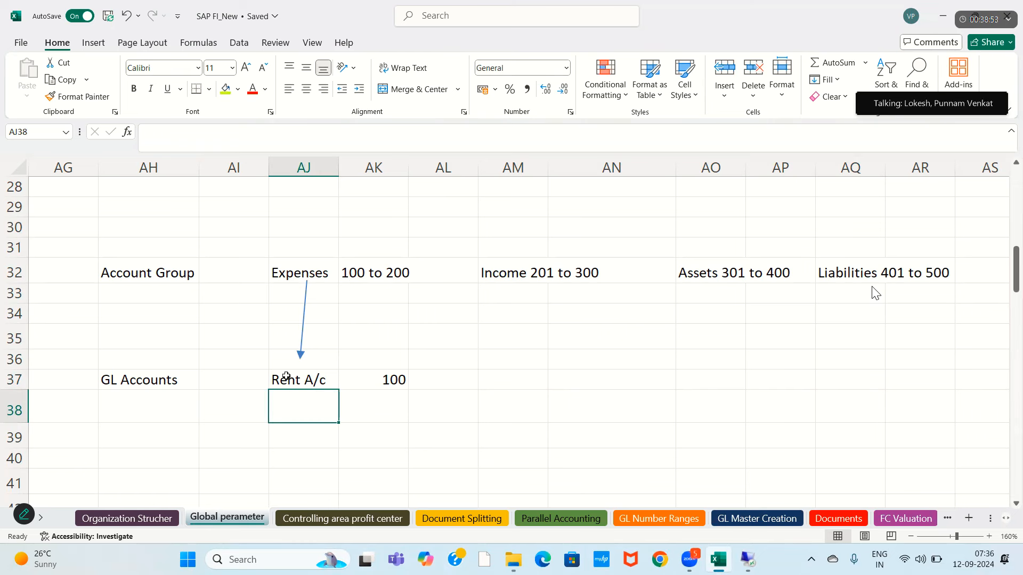
pyautogui.write('comm paid A/c')
pyautogui.press('Tab')
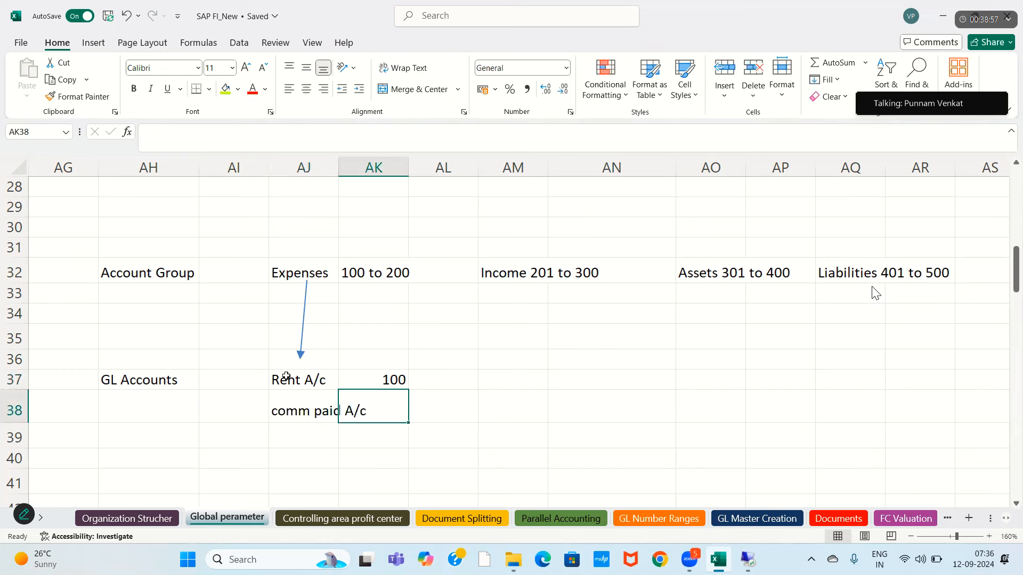
pyautogui.click(273, 407)
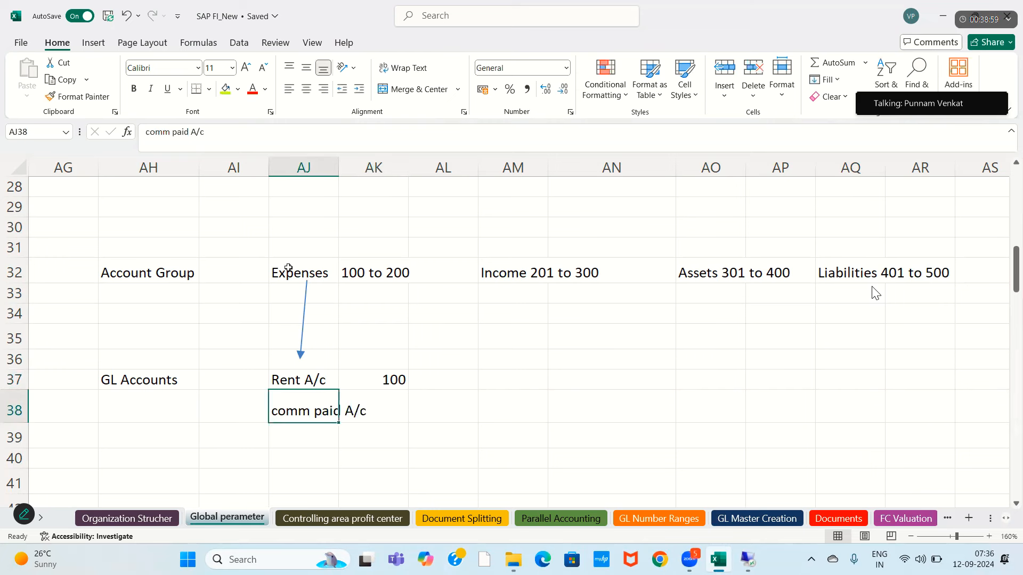
pyautogui.click(237, 132)
pyautogui.write('101')
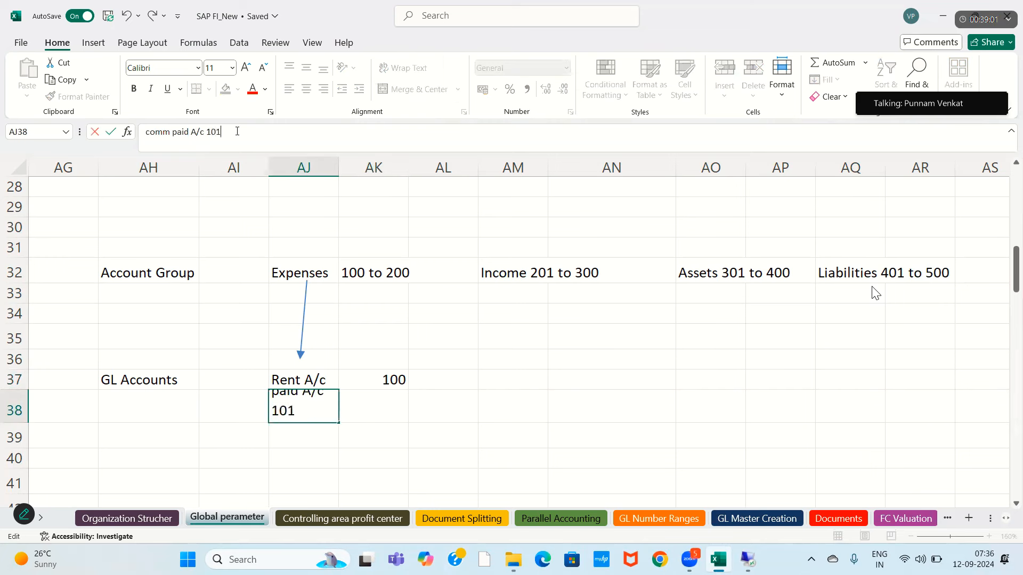
pyautogui.press('Return')
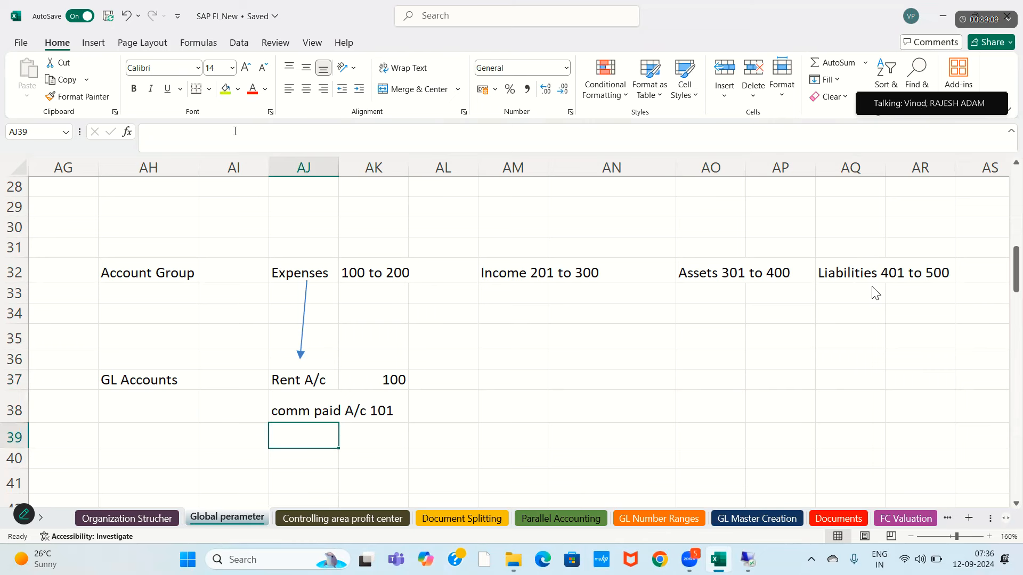
# - Draw an arrow from Assets down to AO37 and enter 'Buildings A/c 301' there
pyautogui.click(93, 42)
pyautogui.click(217, 65)
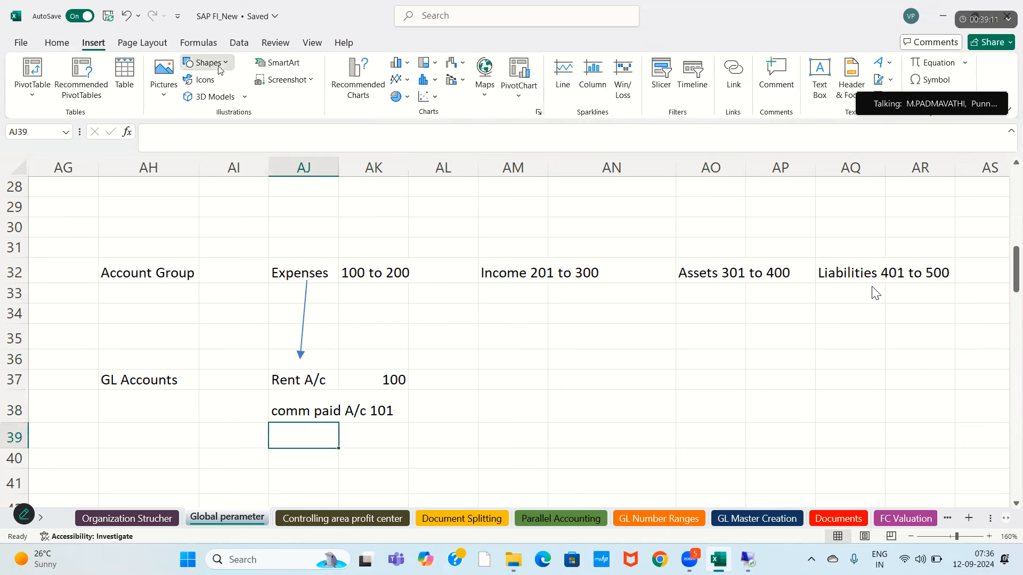
pyautogui.click(212, 101)
pyautogui.moveTo(709, 287); pyautogui.dragTo(699, 366)
pyautogui.click(699, 375)
pyautogui.write('Build')
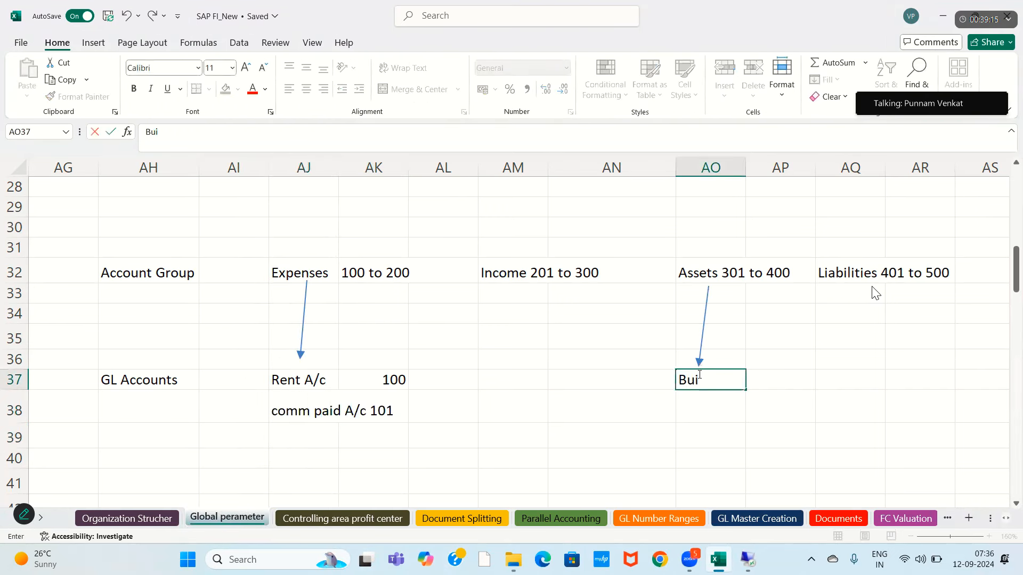
pyautogui.press('BackSpace')
pyautogui.write('dings A/c')
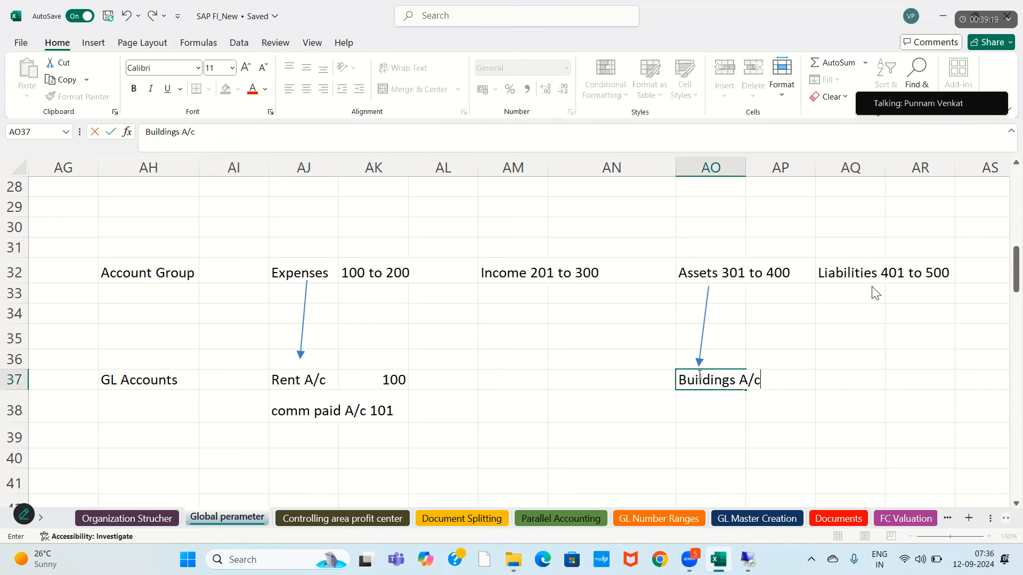
pyautogui.write(' 301\\')
pyautogui.press('BackSpace')
pyautogui.press('Return')
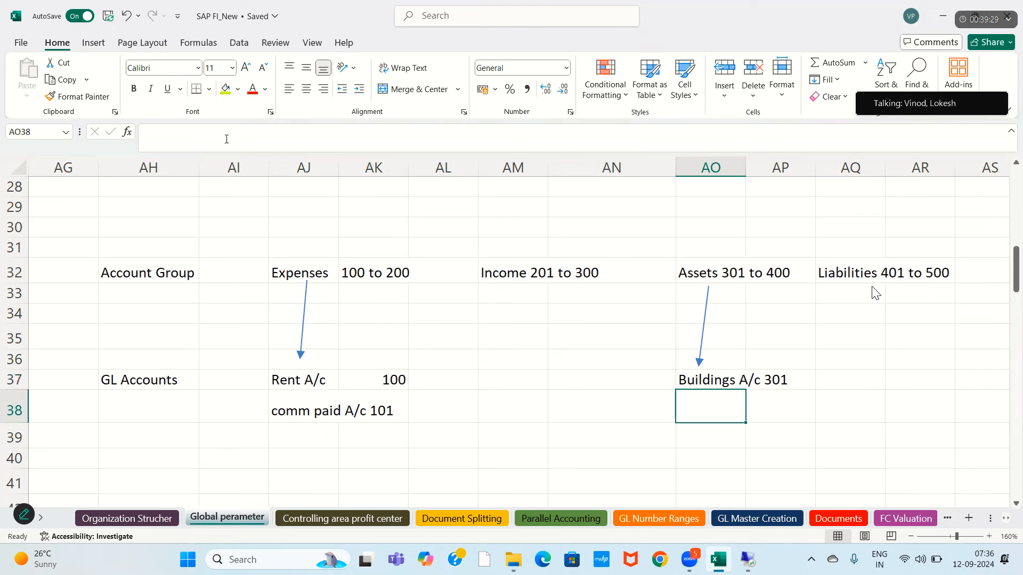
# - Draw an arrow from Income down to AM37 and enter 'Comm Received 201' there
pyautogui.click(94, 42)
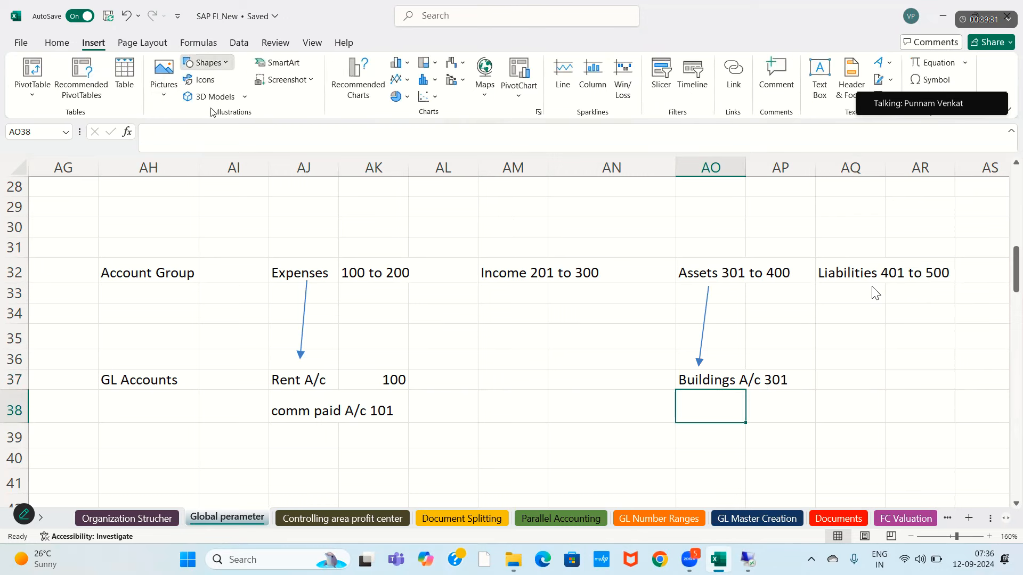
pyautogui.click(207, 63)
pyautogui.click(209, 101)
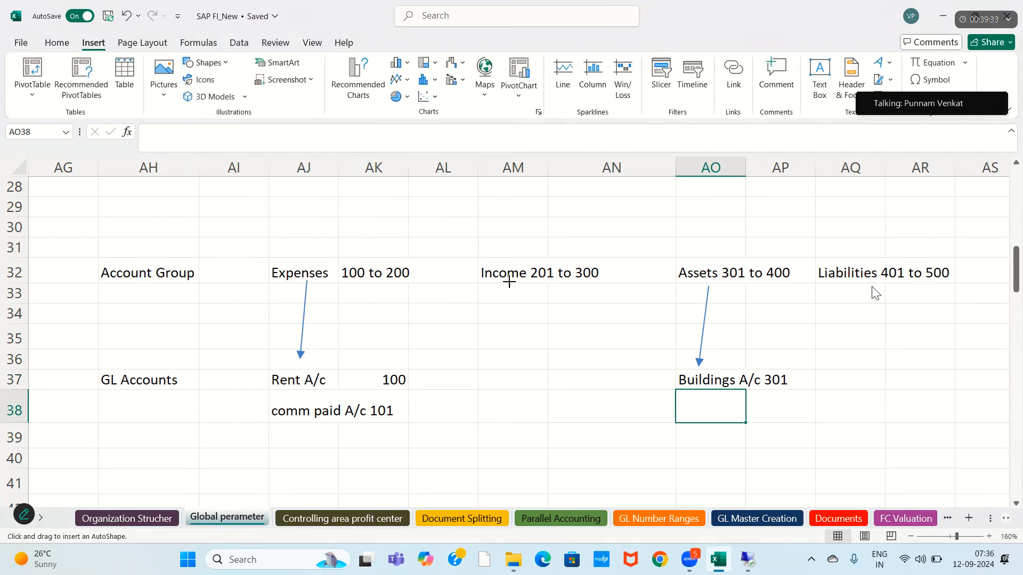
pyautogui.moveTo(509, 282); pyautogui.dragTo(508, 358)
pyautogui.click(497, 379)
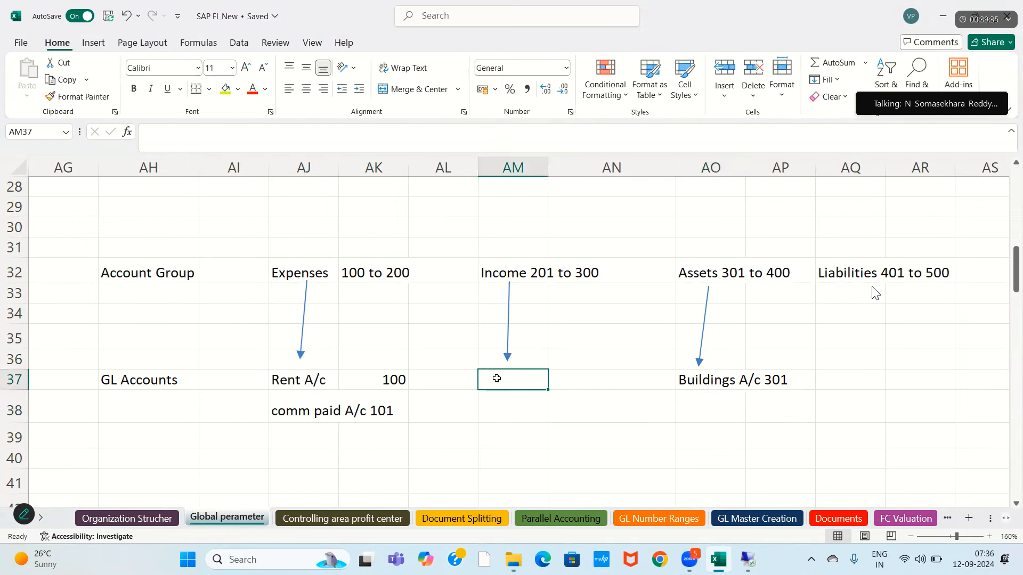
pyautogui.write('Comm Receive')
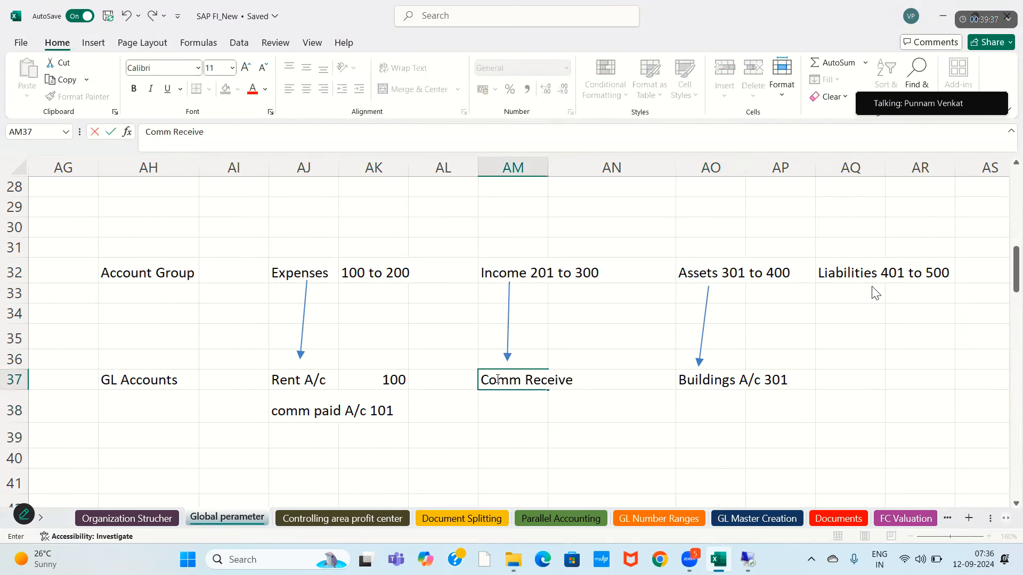
pyautogui.write('d 201')
pyautogui.press('Return')
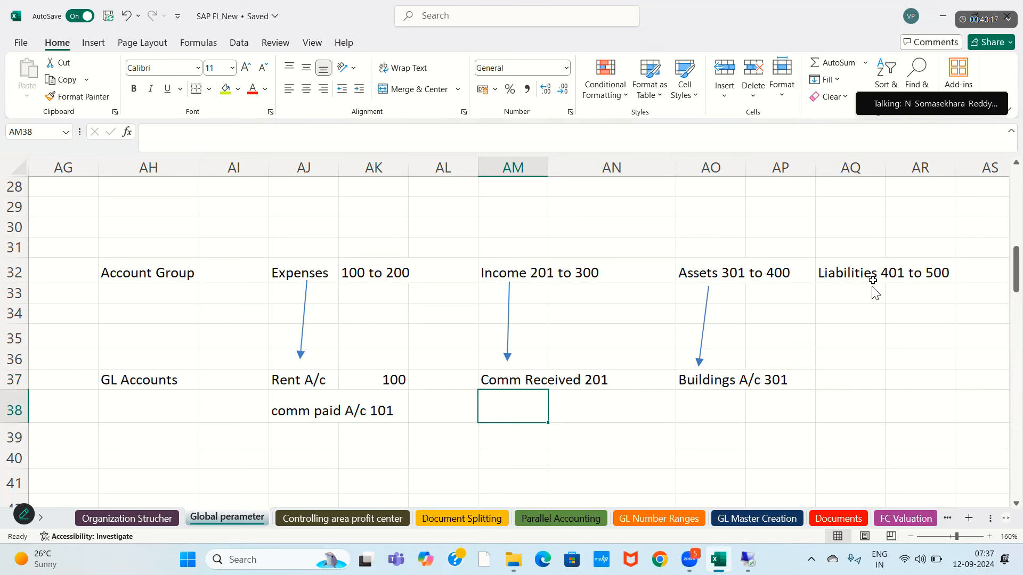
pyautogui.click(869, 277)
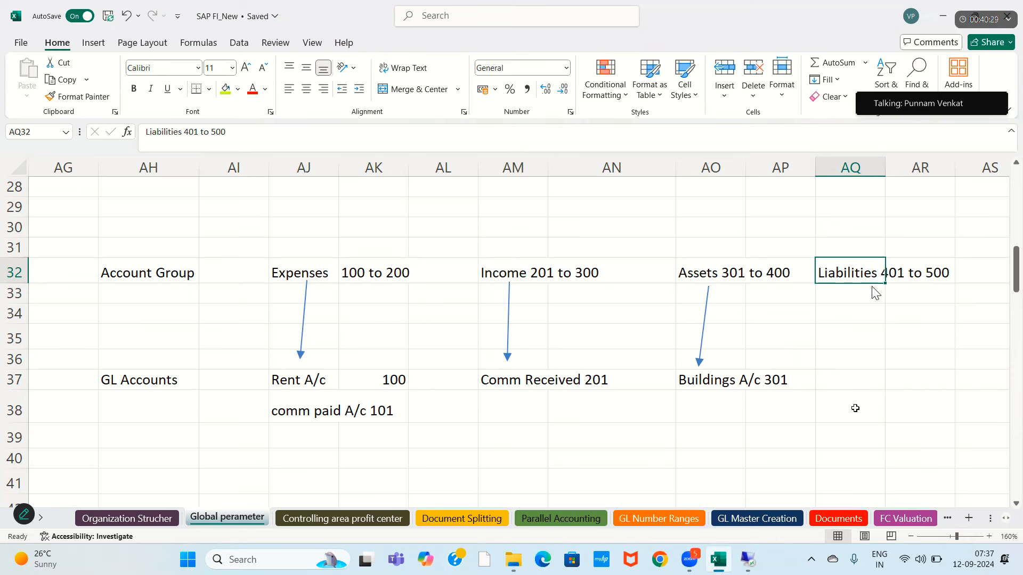
# - Review the Rent 100 and Comm Received 201 entries and the Account Group and GL Accounts blocks
pyautogui.click(383, 385)
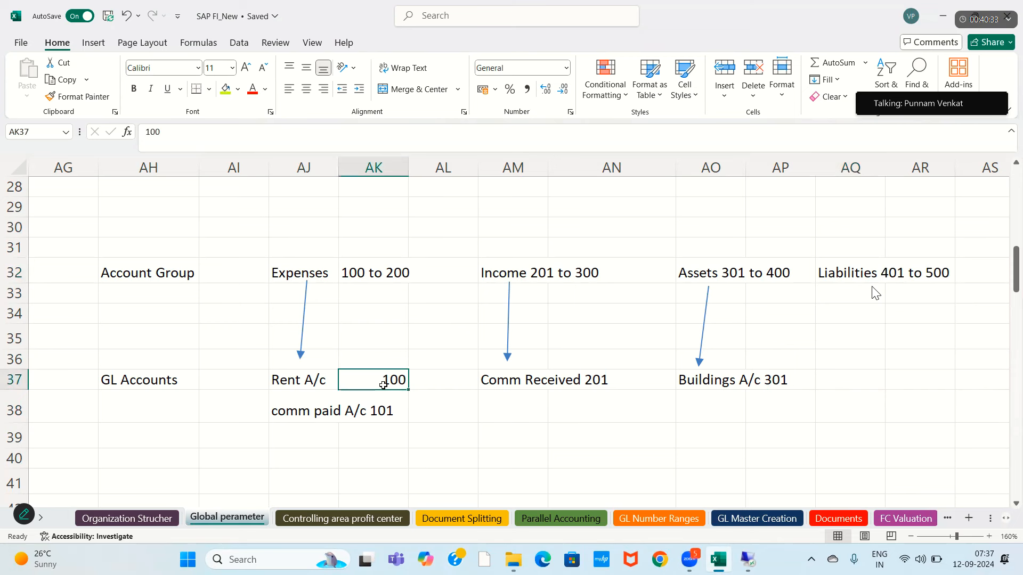
pyautogui.click(515, 387)
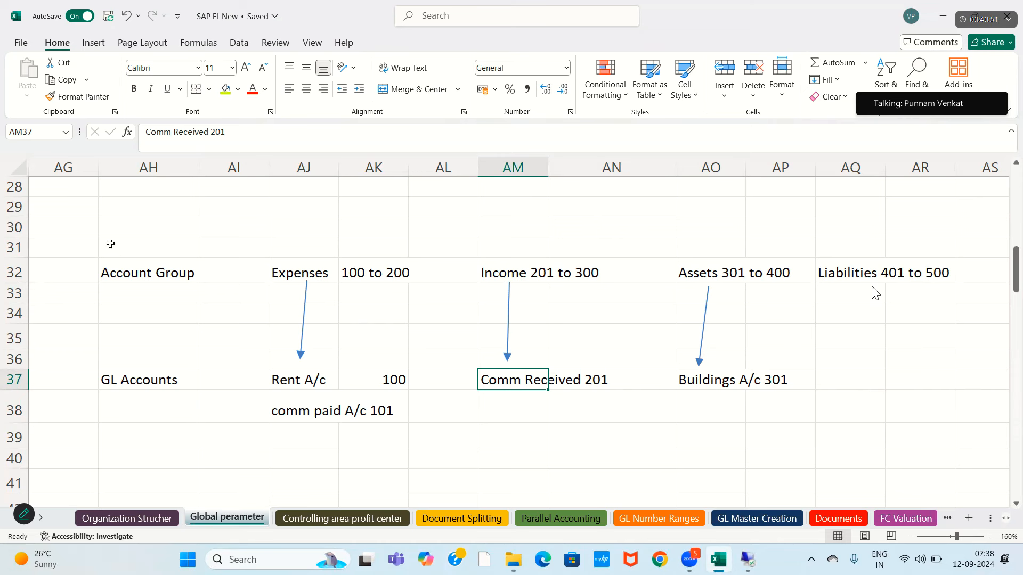
pyautogui.moveTo(93, 232); pyautogui.dragTo(936, 270)
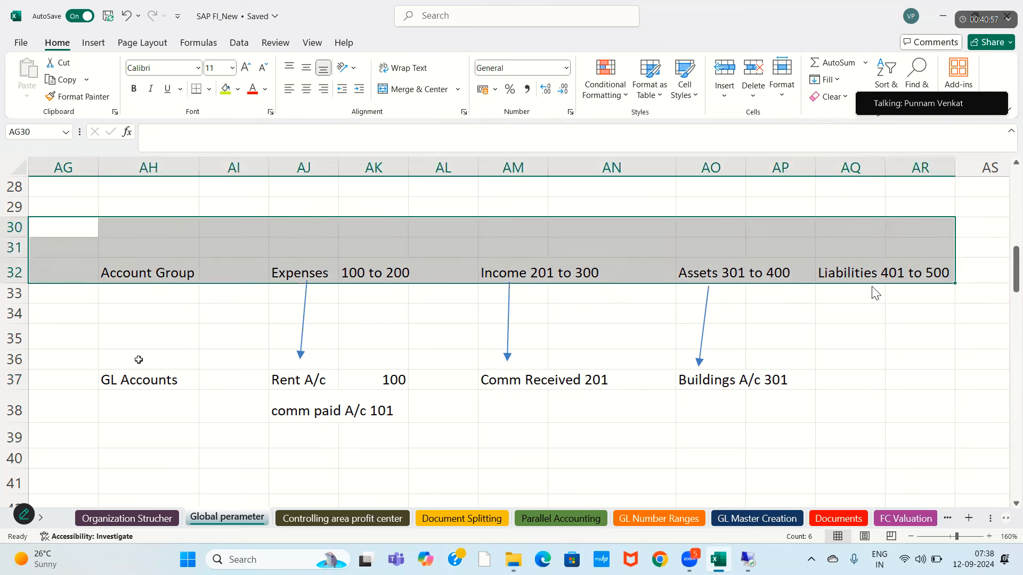
pyautogui.moveTo(90, 358); pyautogui.dragTo(319, 360)
pyautogui.moveTo(645, 362); pyautogui.dragTo(766, 407)
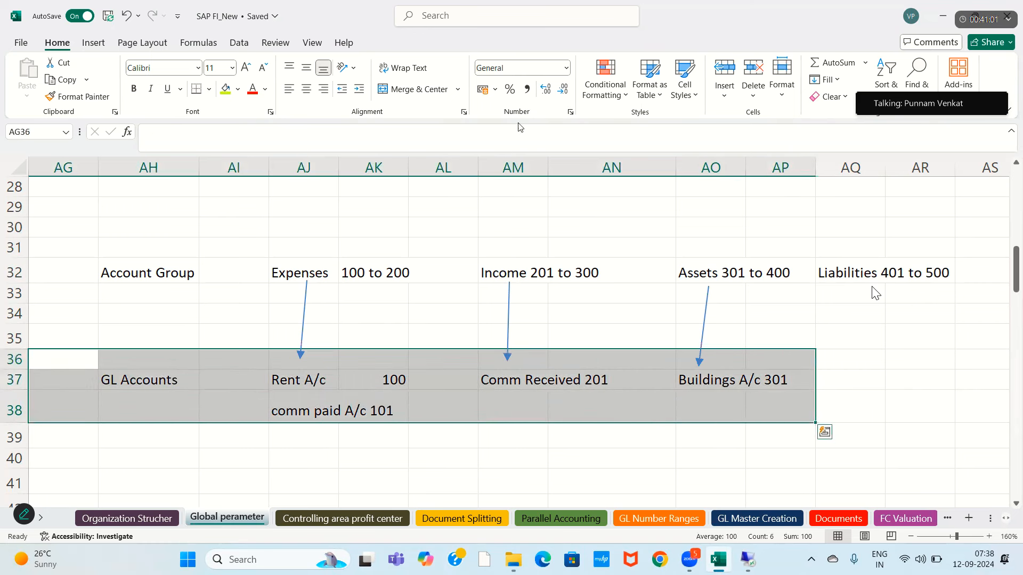
pyautogui.click(359, 228)
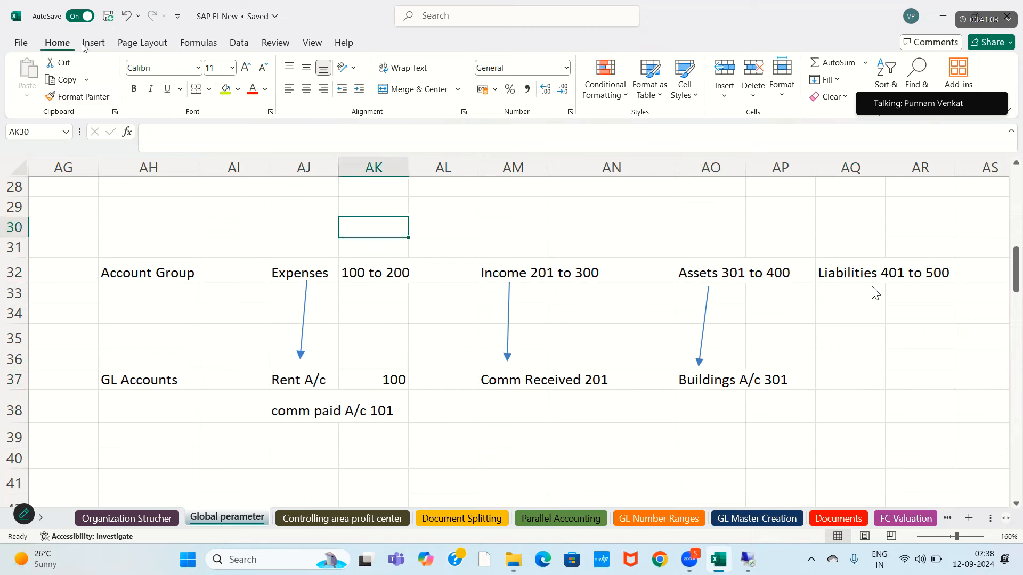
pyautogui.click(92, 44)
# - Draw an arrow below Liabilities 401 to 500 and enter 'Loan A/c 401' in AQ37
pyautogui.click(204, 63)
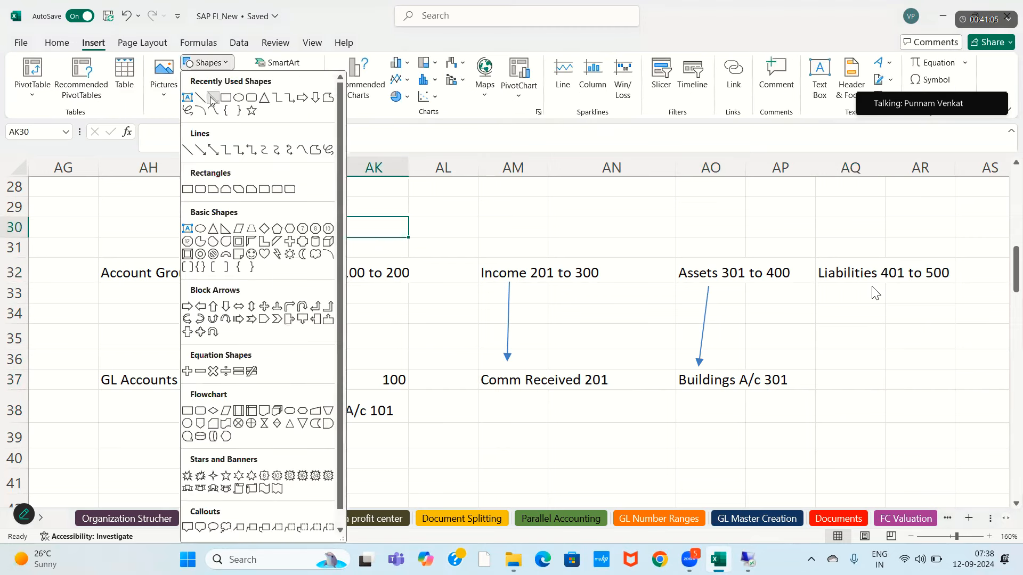
pyautogui.moveTo(863, 281); pyautogui.dragTo(860, 354)
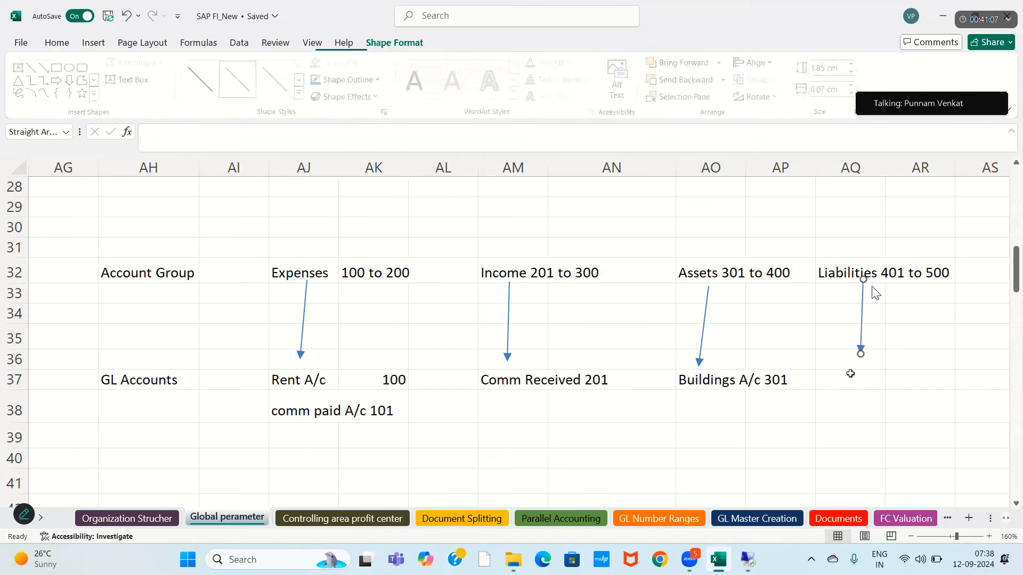
pyautogui.click(851, 374)
pyautogui.write('Loan')
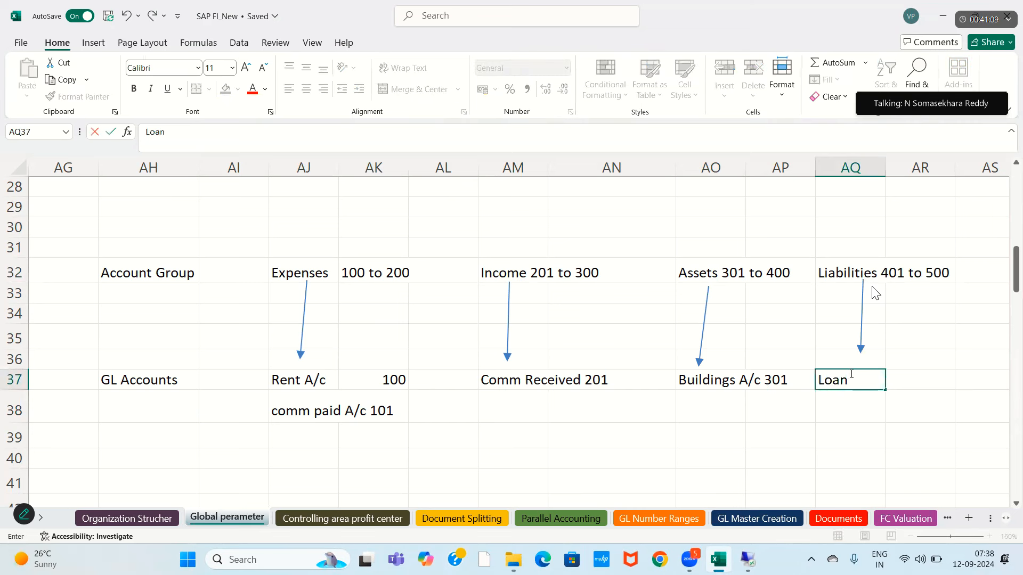
pyautogui.write(' A/c')
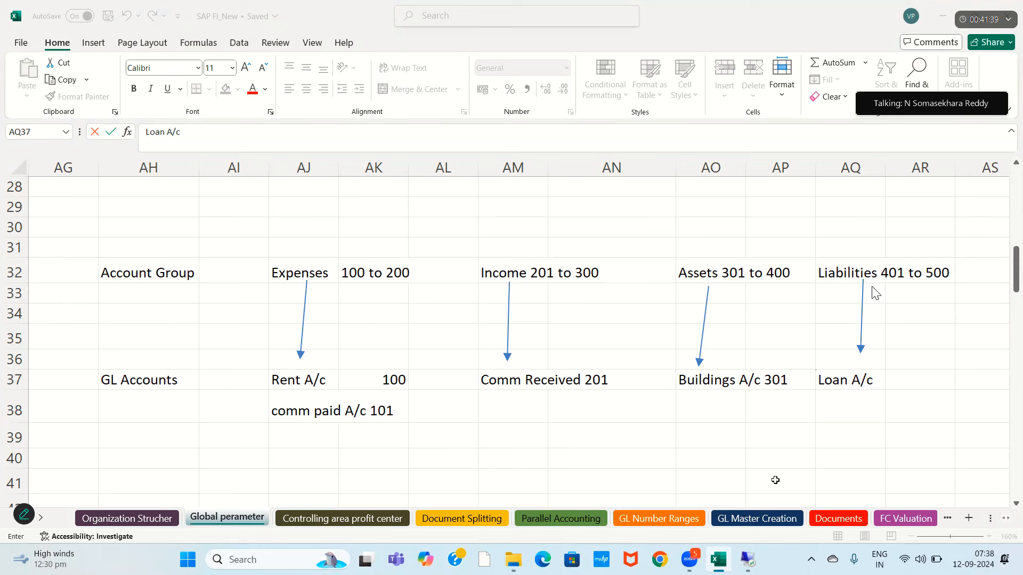
pyautogui.click(874, 381)
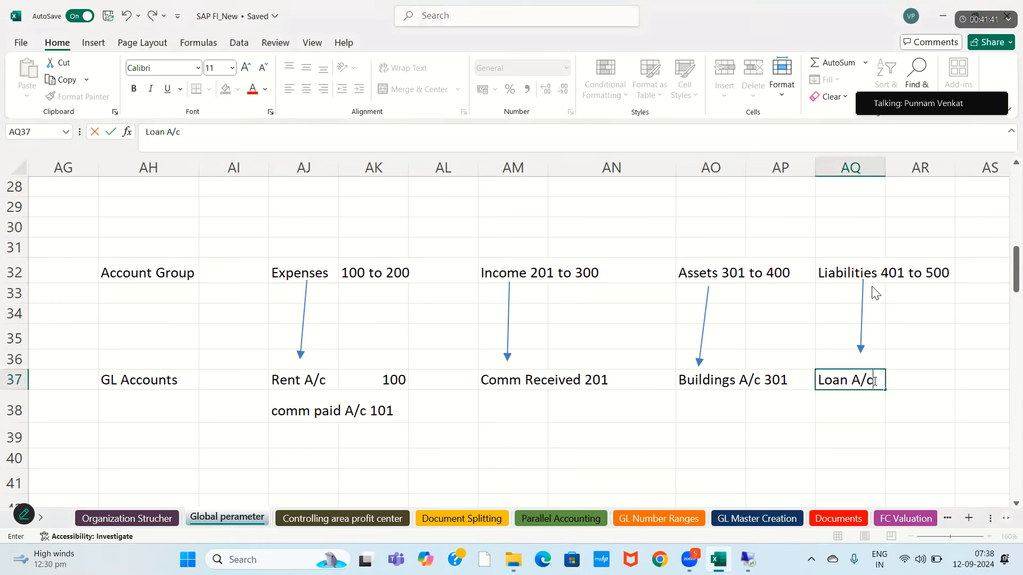
pyautogui.write('401')
pyautogui.press('Return')
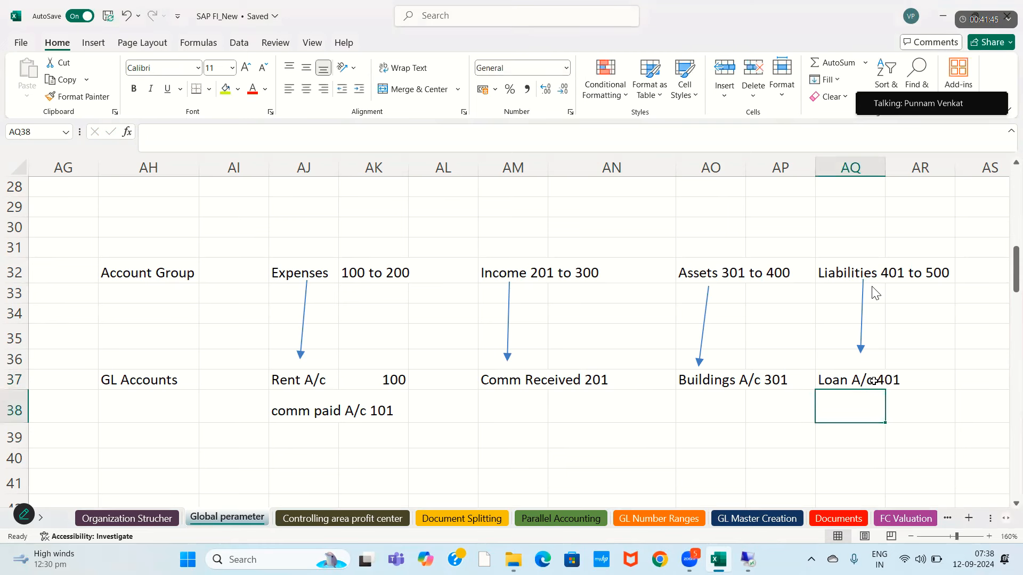
pyautogui.click(442, 453)
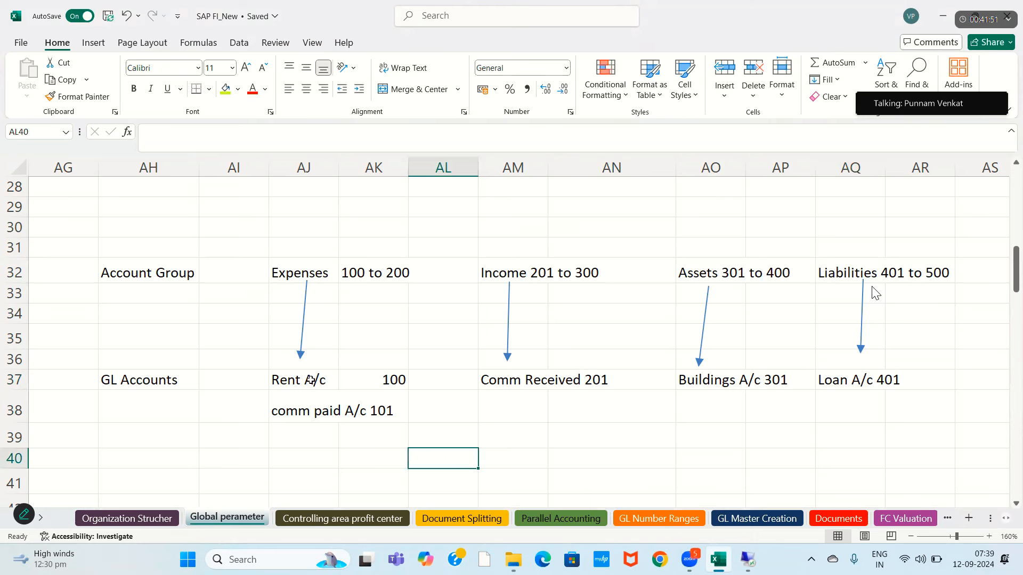
pyautogui.click(326, 381)
pyautogui.moveTo(504, 380); pyautogui.dragTo(894, 420)
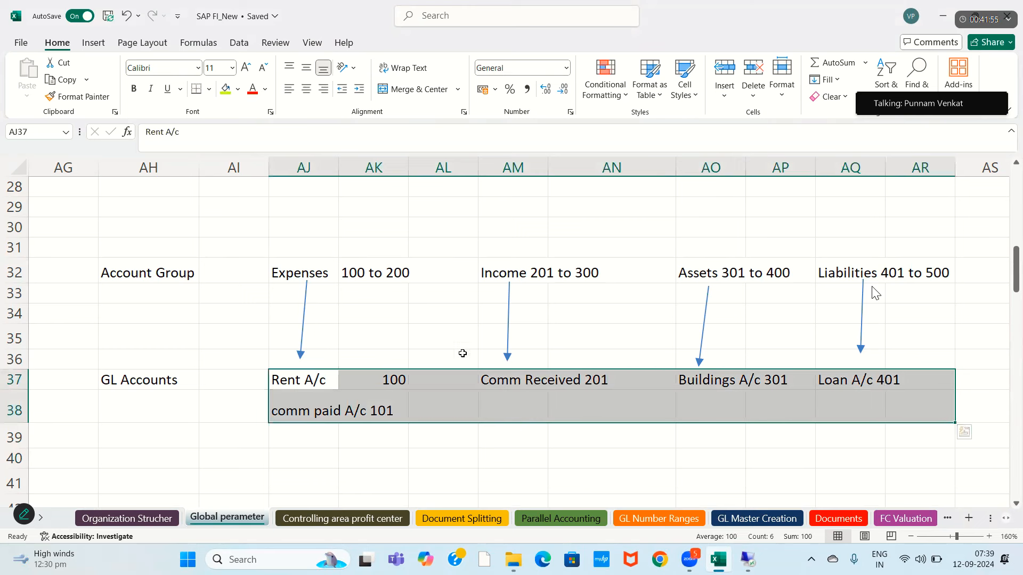
pyautogui.moveTo(143, 273); pyautogui.dragTo(917, 272)
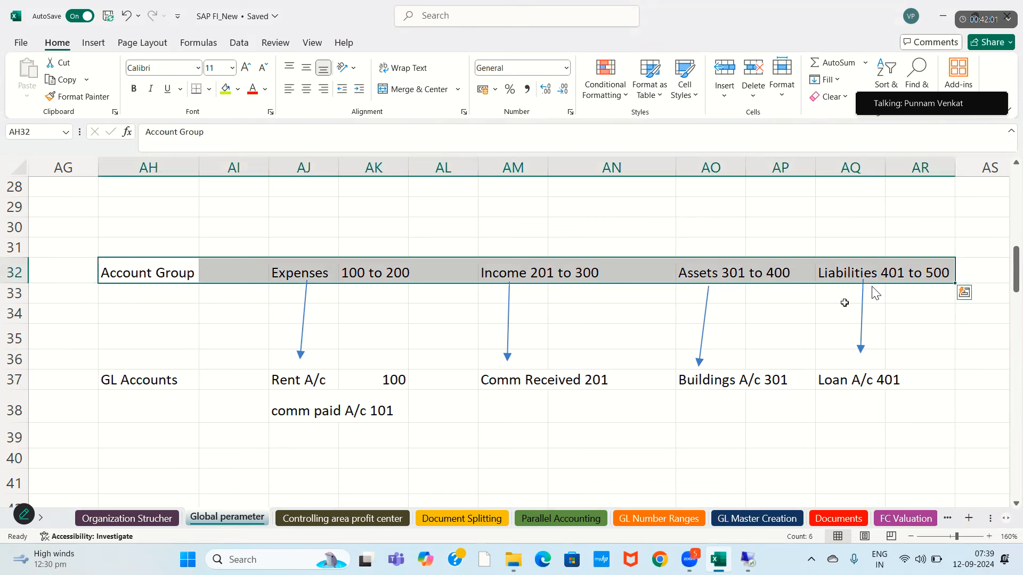
pyautogui.moveTo(286, 274); pyautogui.dragTo(887, 275)
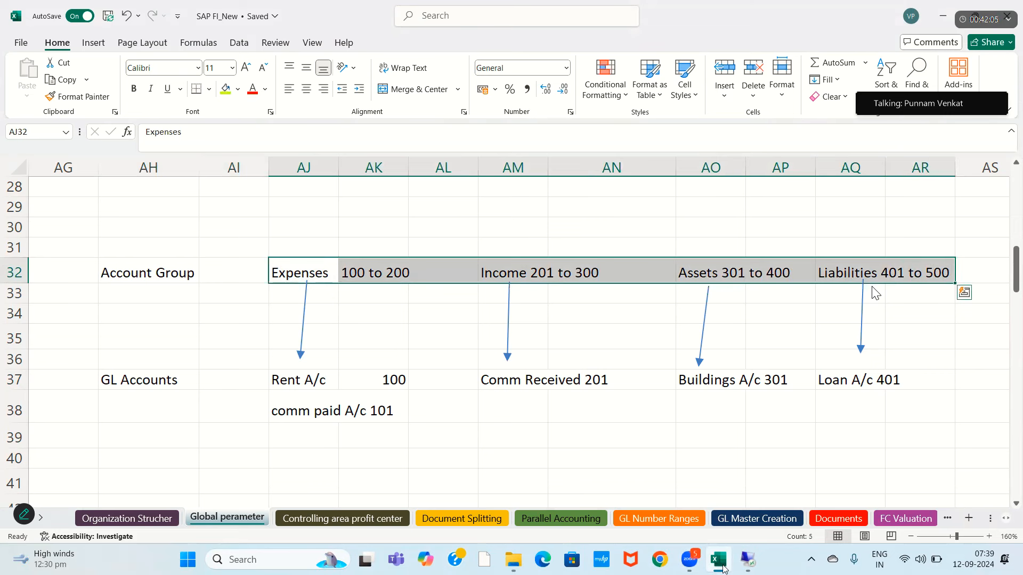
pyautogui.click(228, 394)
pyautogui.press('Left')
pyautogui.press('Left')
pyautogui.press('Left')
pyautogui.press('Left')
pyautogui.press('Left')
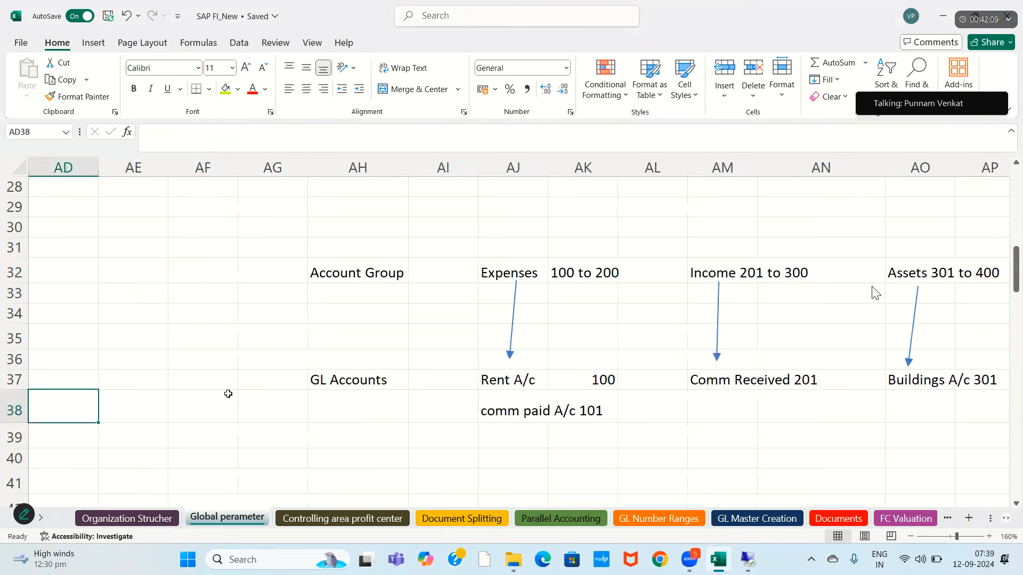
pyautogui.press('Right')
pyautogui.press('Right')
pyautogui.press('Right')
pyautogui.press('Right')
pyautogui.press('Right')
pyautogui.press('Right')
pyautogui.press('Right')
pyautogui.press('Right')
pyautogui.press('Right')
pyautogui.press('Right')
pyautogui.press('Right')
pyautogui.press('Right')
pyautogui.press('Right')
pyautogui.press('Right')
pyautogui.press('Right')
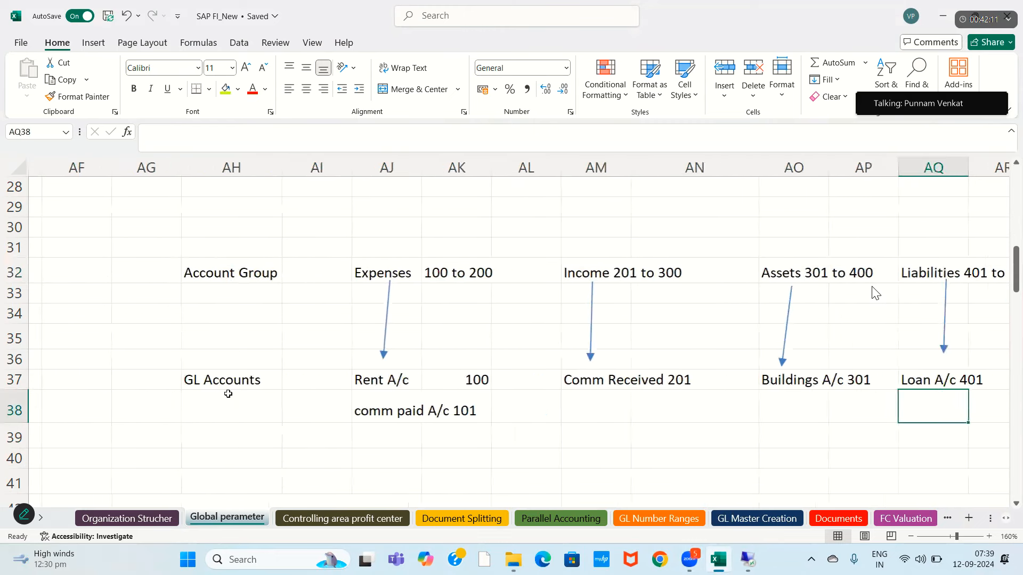
pyautogui.moveTo(57, 251); pyautogui.dragTo(887, 408)
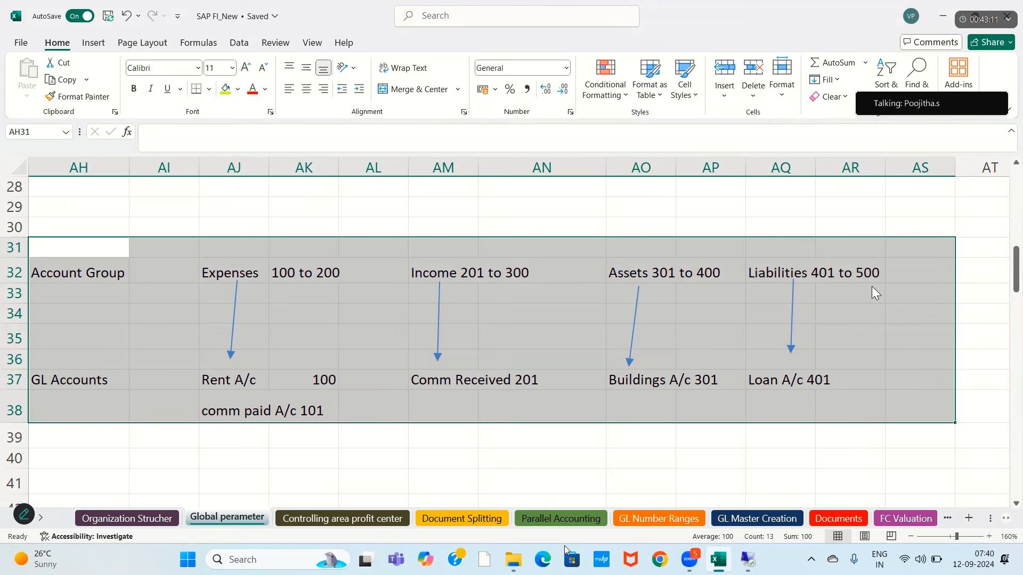
pyautogui.click(229, 463)
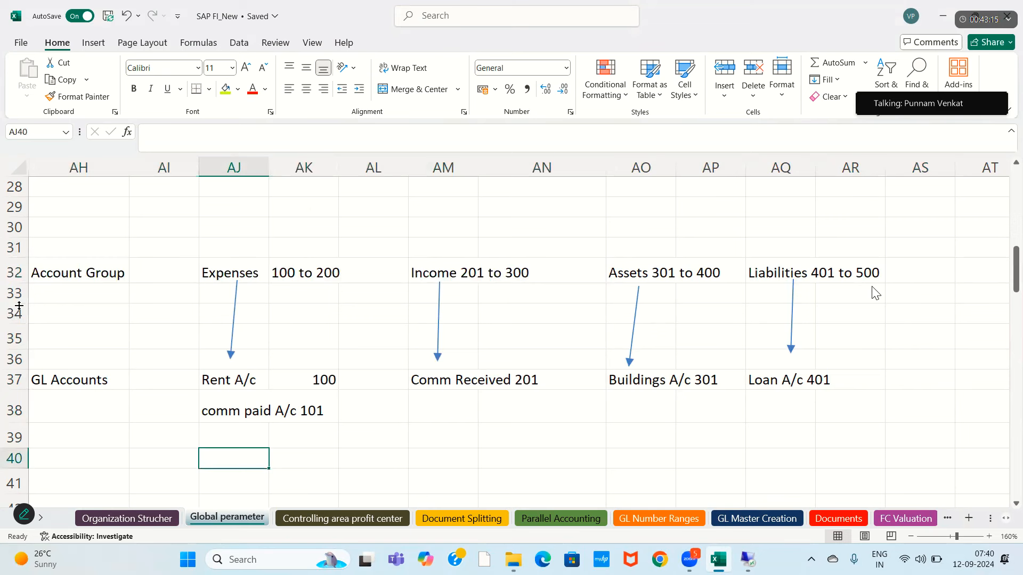
pyautogui.click(66, 282)
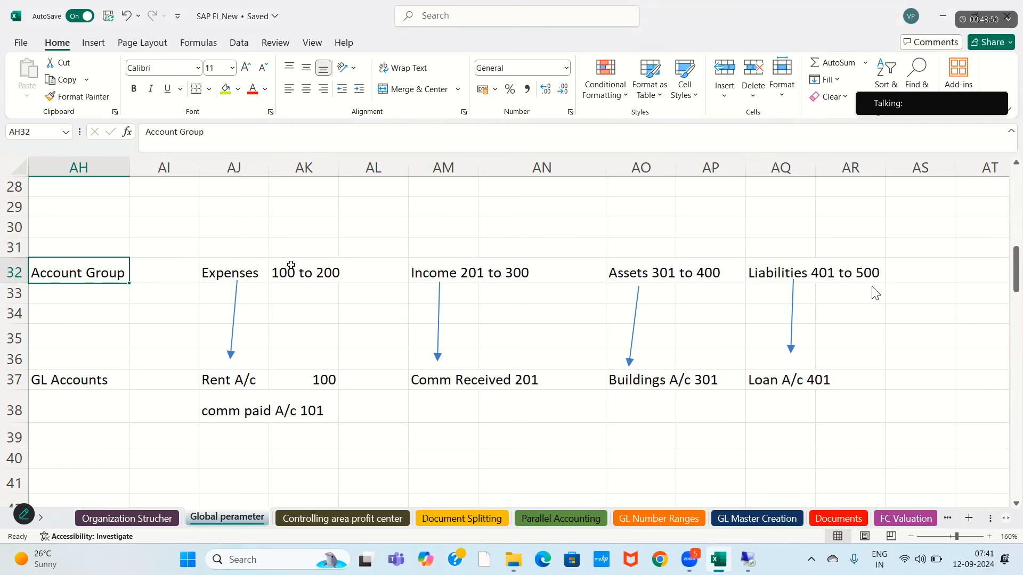
# - Close the Define Account Group help window in SAP and return to the Excel sheet
pyautogui.click(740, 569)
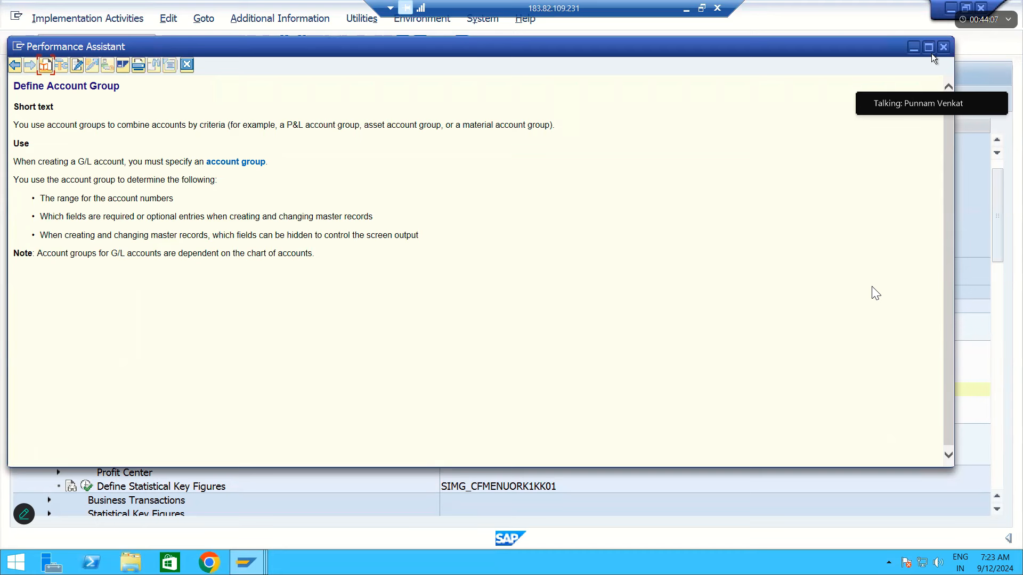
pyautogui.click(943, 47)
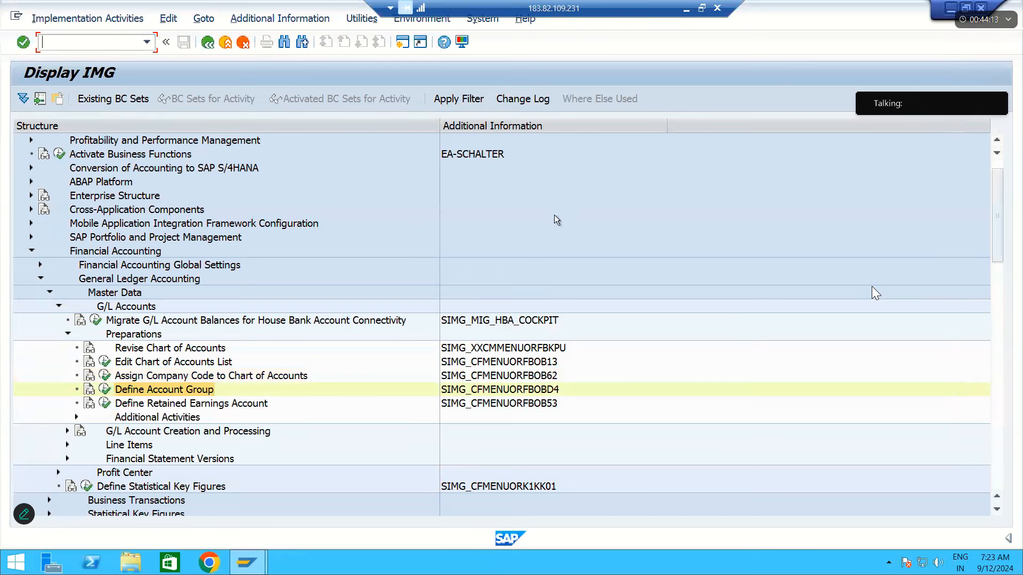
pyautogui.click(687, 9)
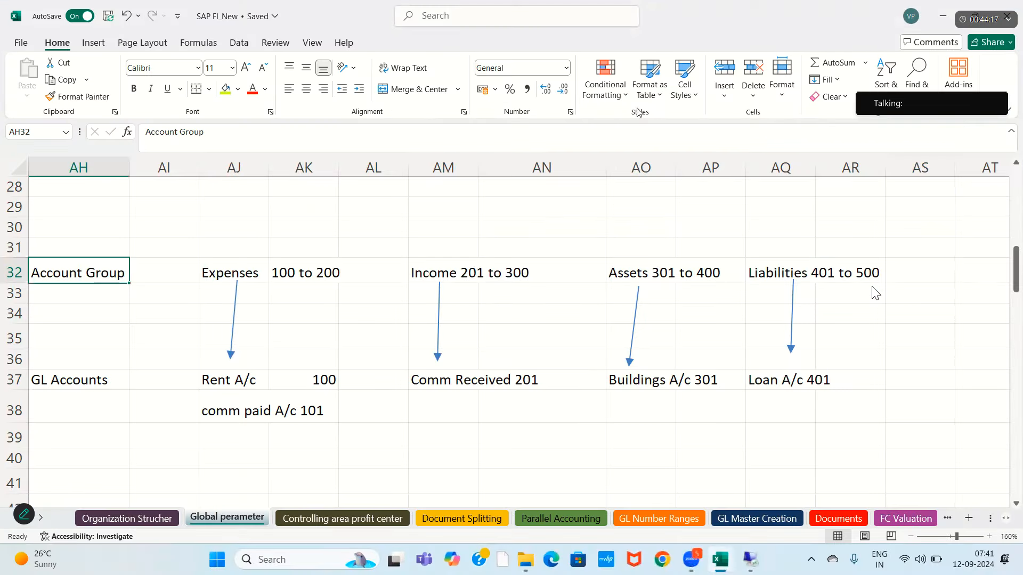
pyautogui.click(487, 378)
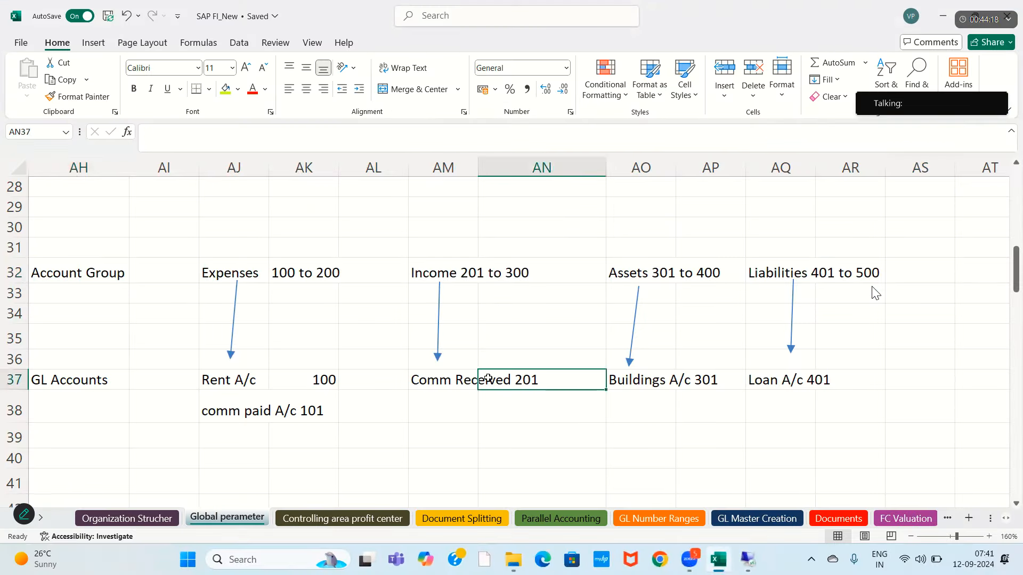